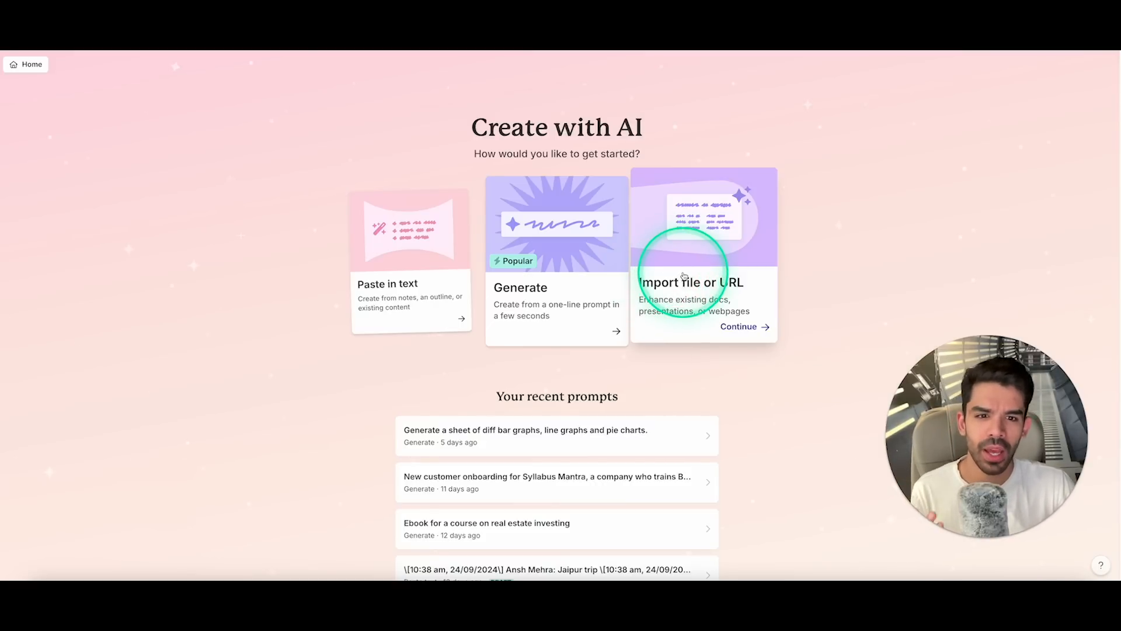
Start generating a new presentation from a prompt and set its length to 9 cards.
click(579, 282)
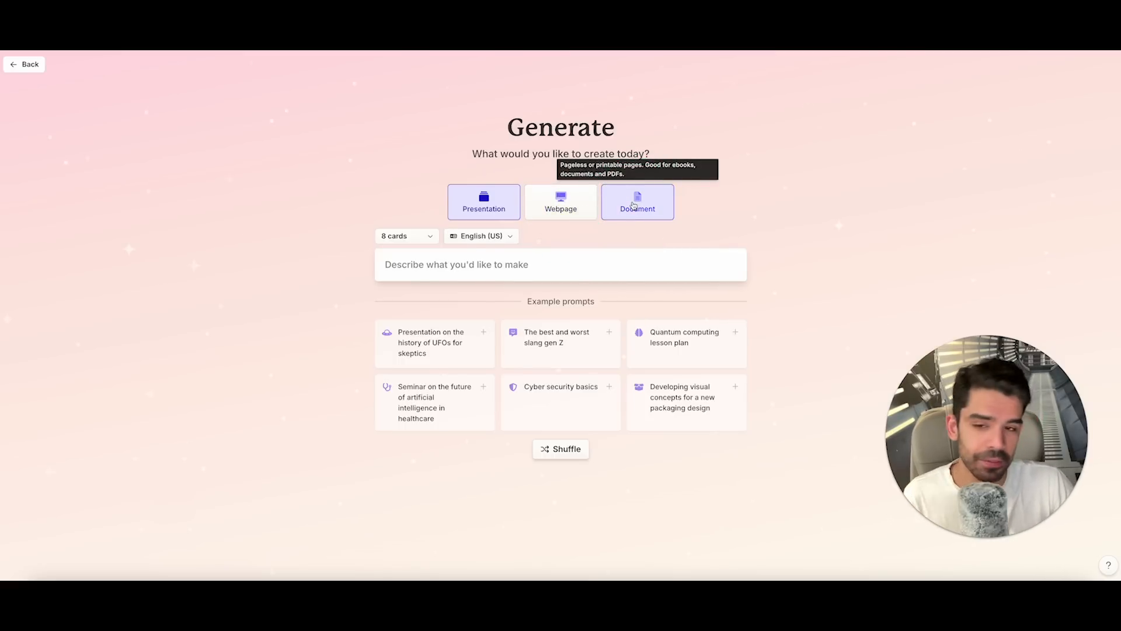
click(418, 237)
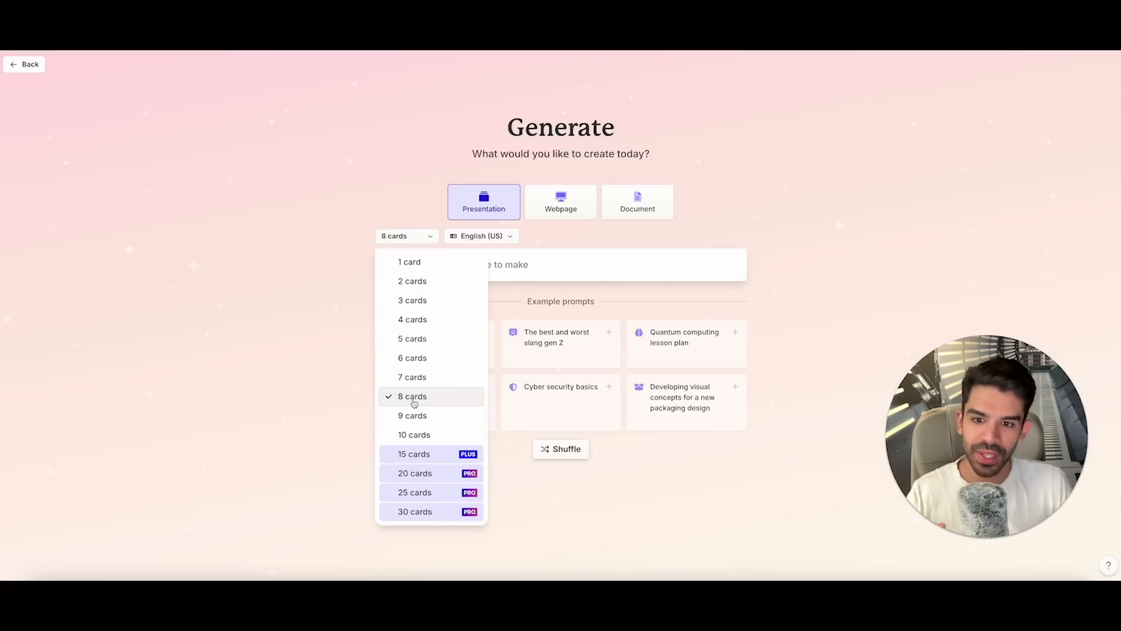
click(417, 415)
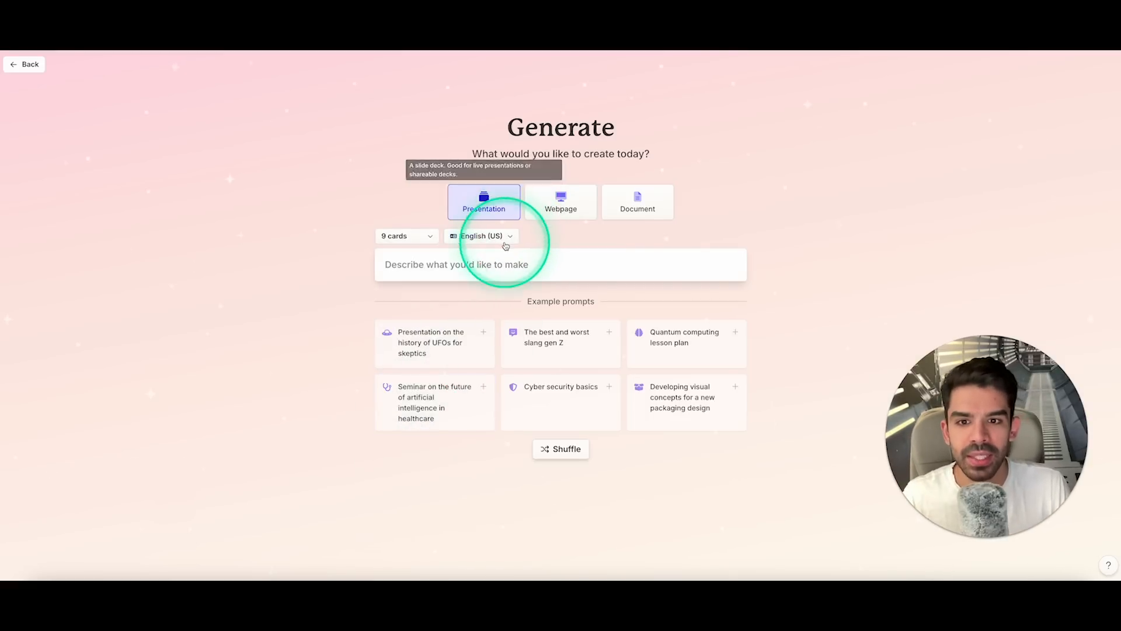
Look through the available output languages for the presentation, including the Indian languages.
click(506, 245)
scroll(518, 333, down, 7)
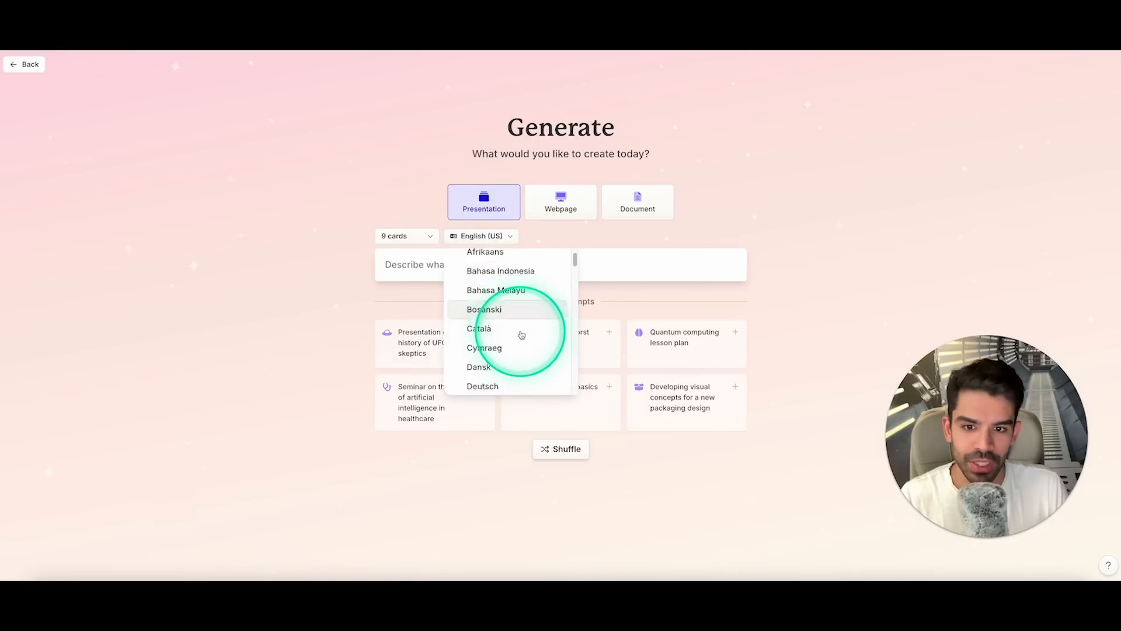
scroll(521, 334, down, 10)
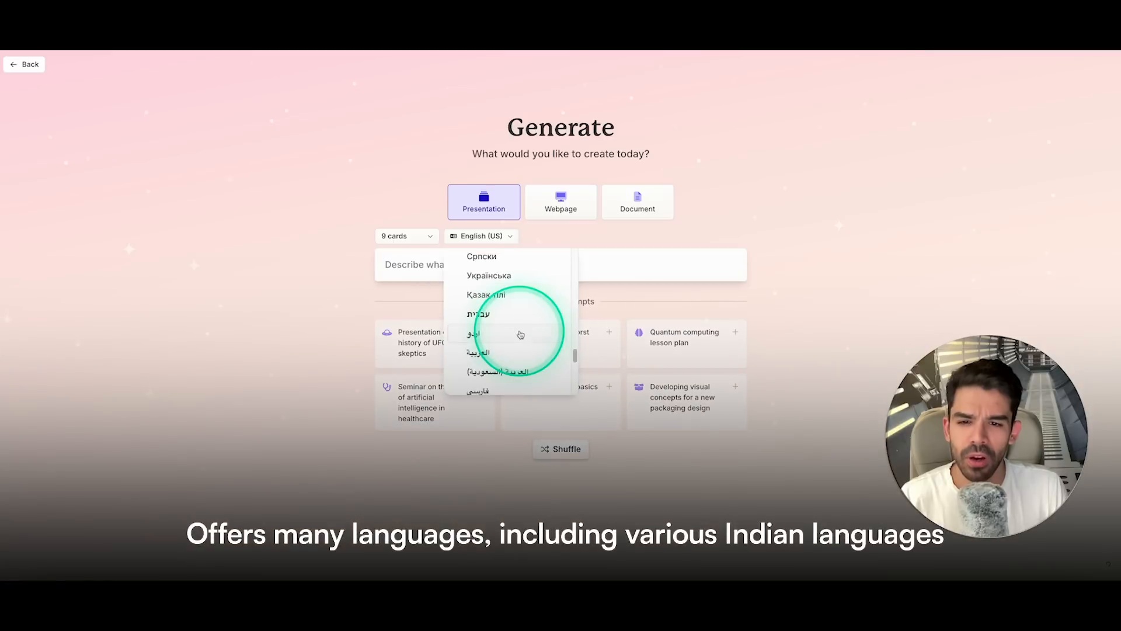
scroll(518, 337, down, 2)
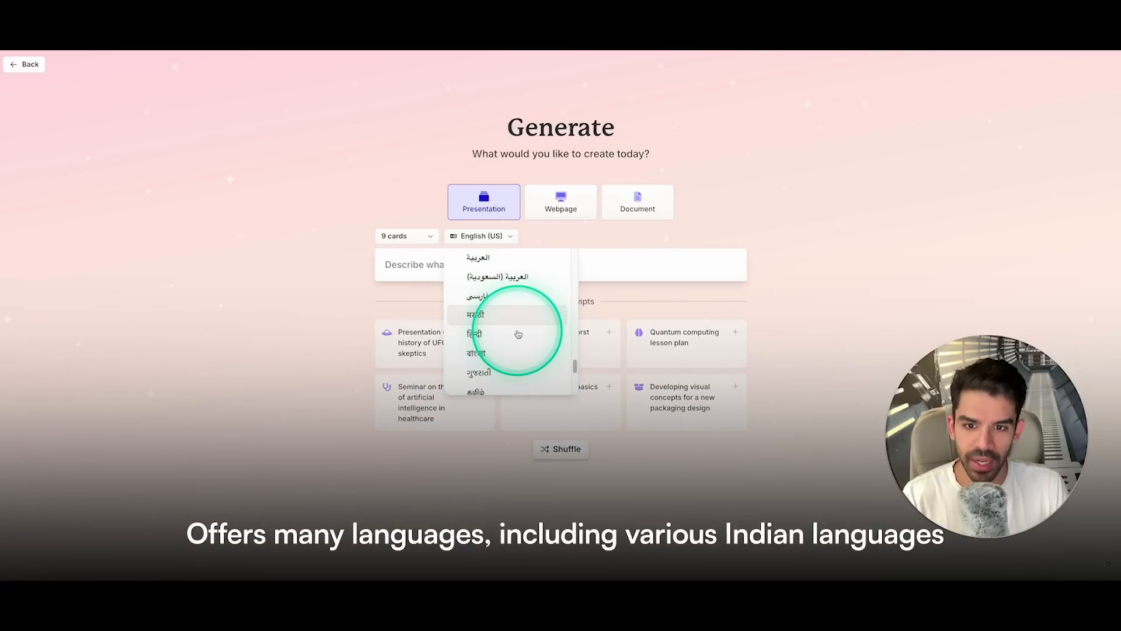
scroll(516, 343, down, 5)
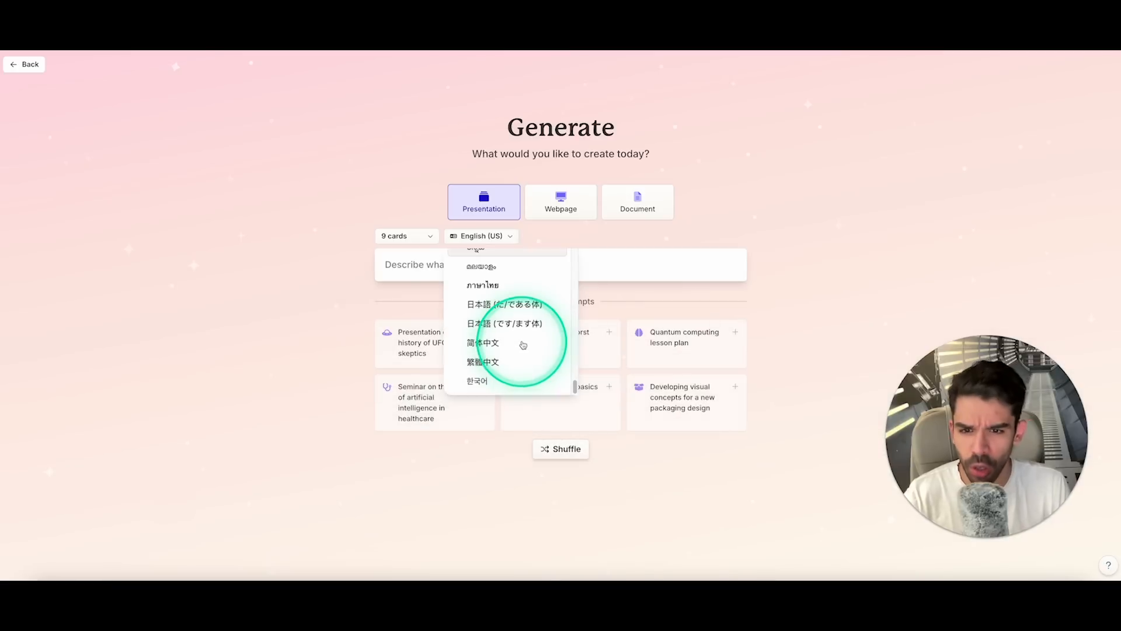
click(604, 243)
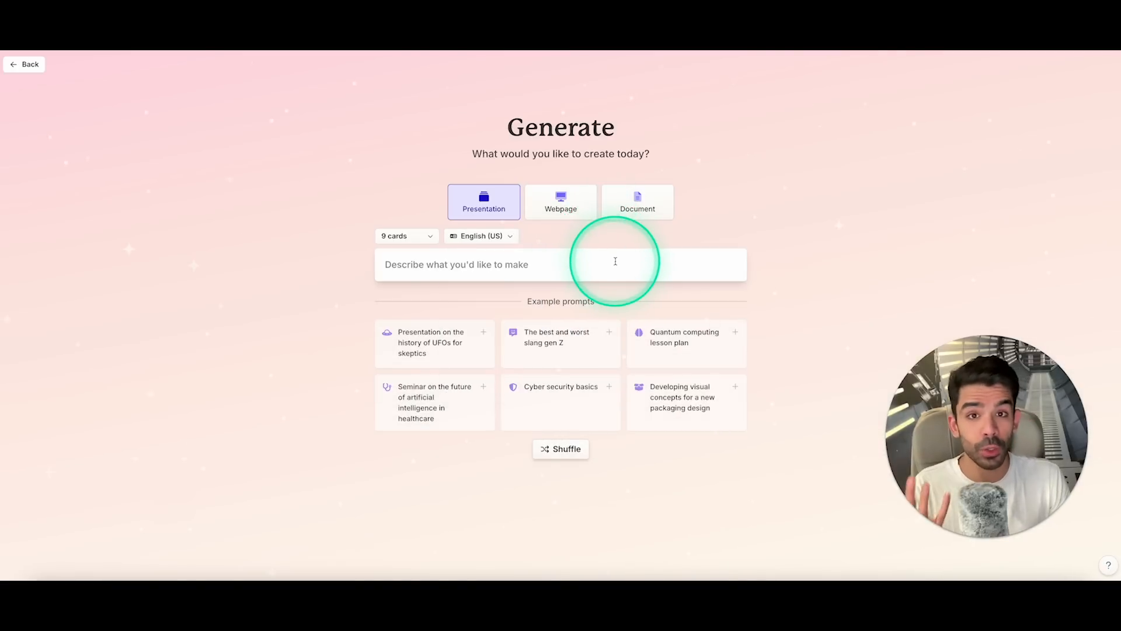
Generate an outline from the prompt "A detailed proposal on how UX Designers can leverage AI in day to day work.".
click(616, 260)
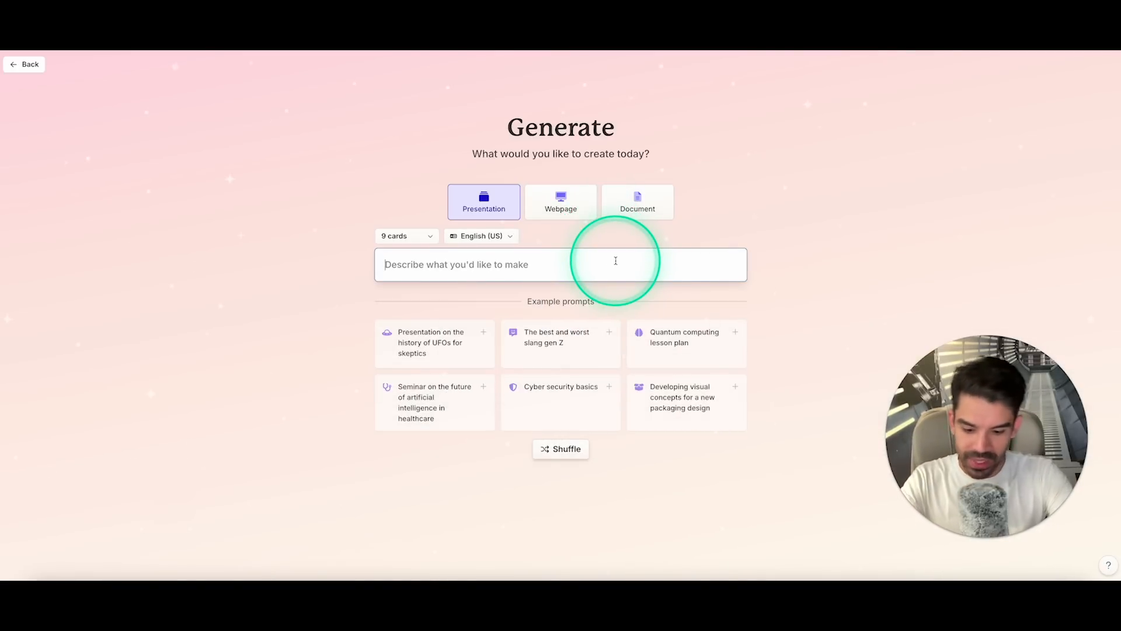
text(A detai)
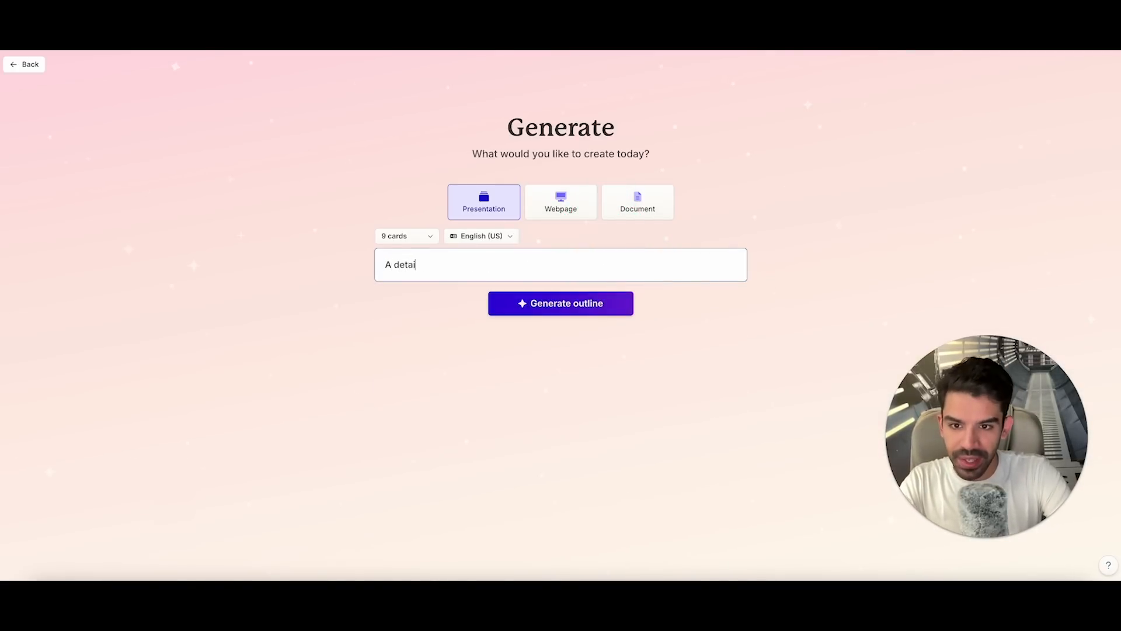
text(led proposal on )
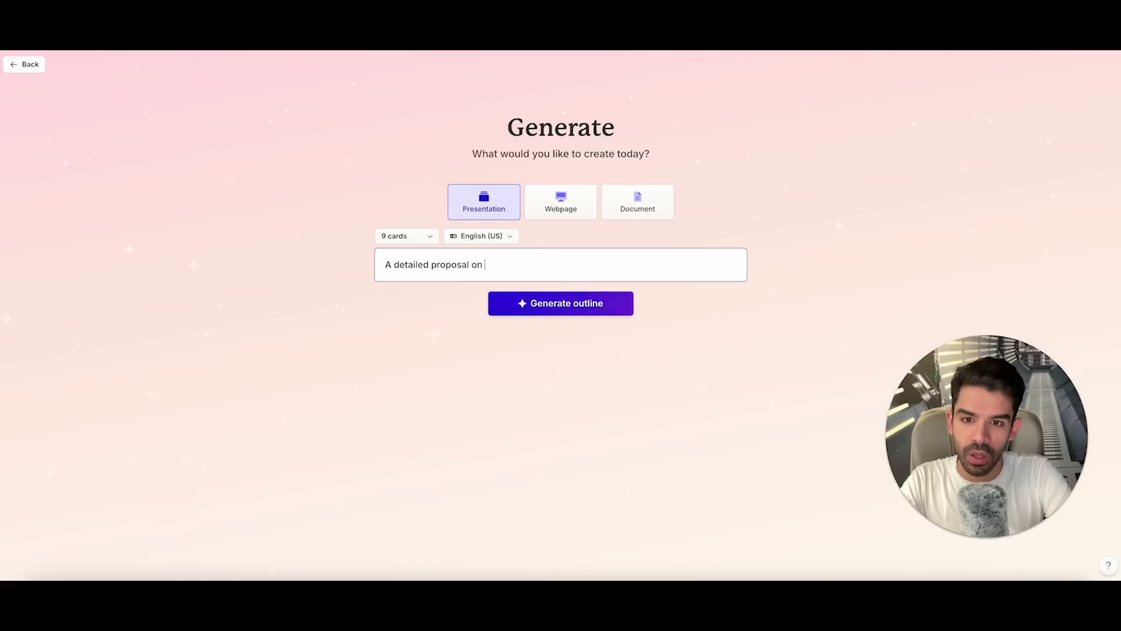
text(how UX Designers)
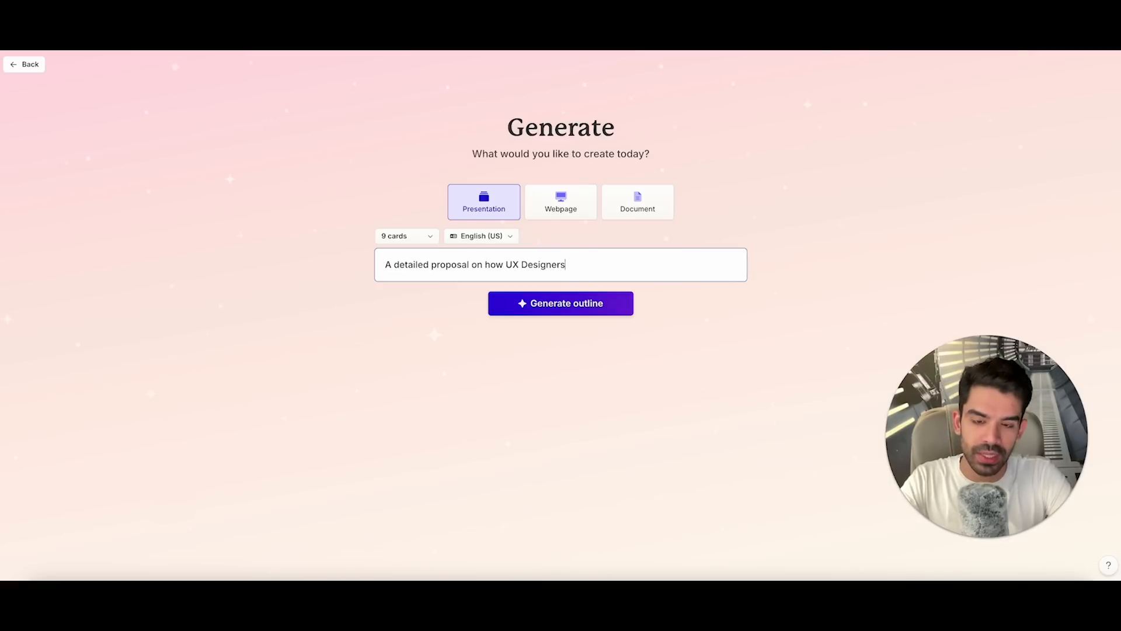
text( can us lever)
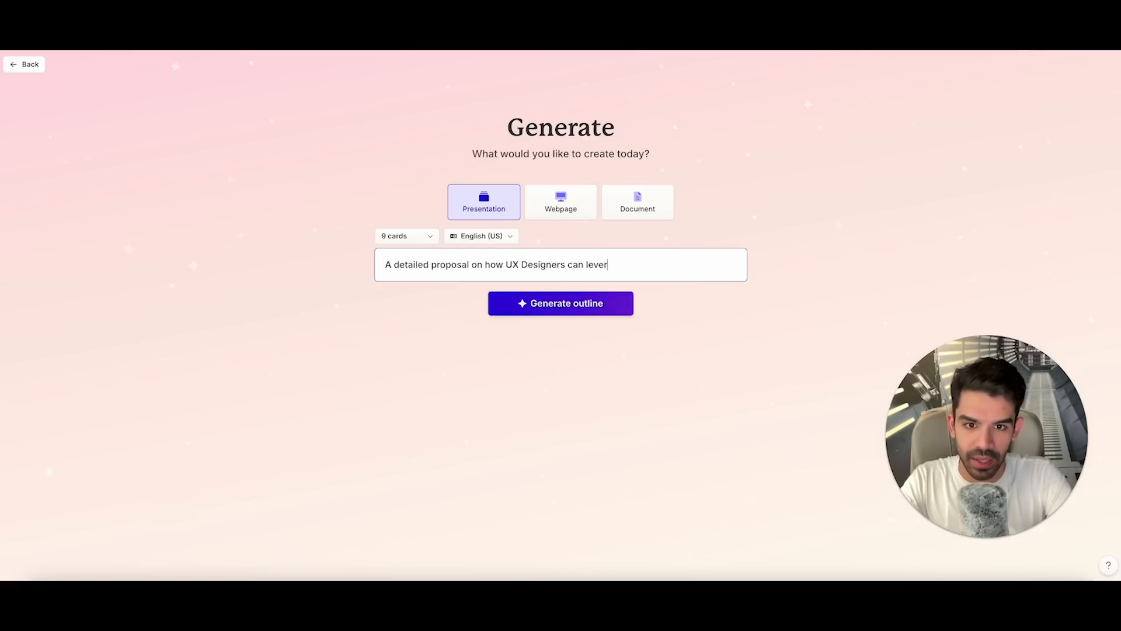
text(age AI in day to)
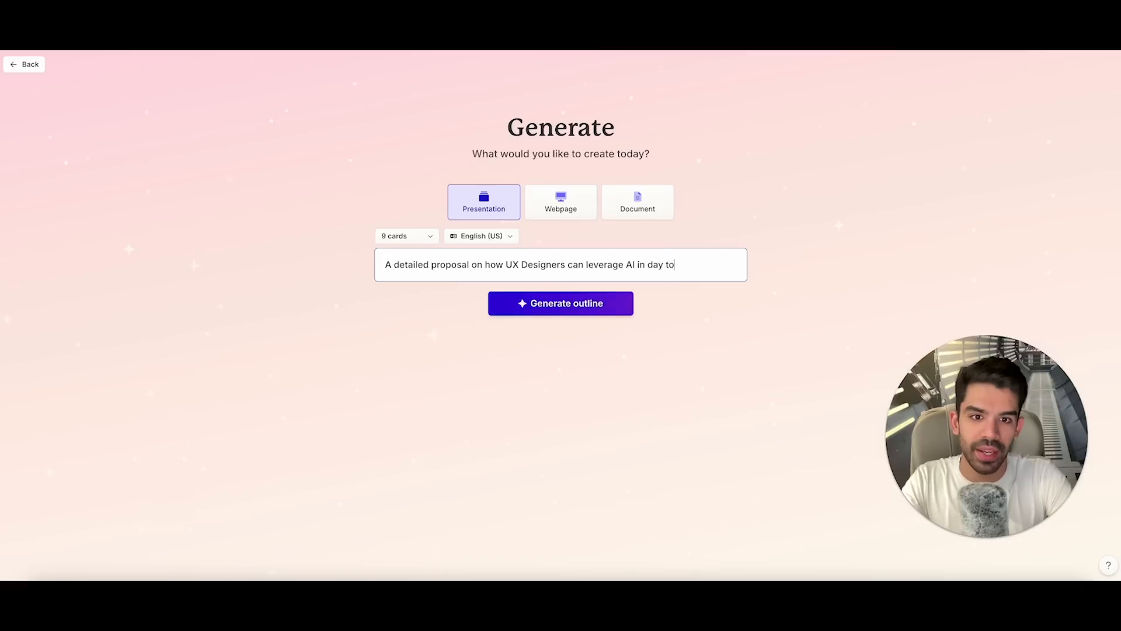
text( day work.)
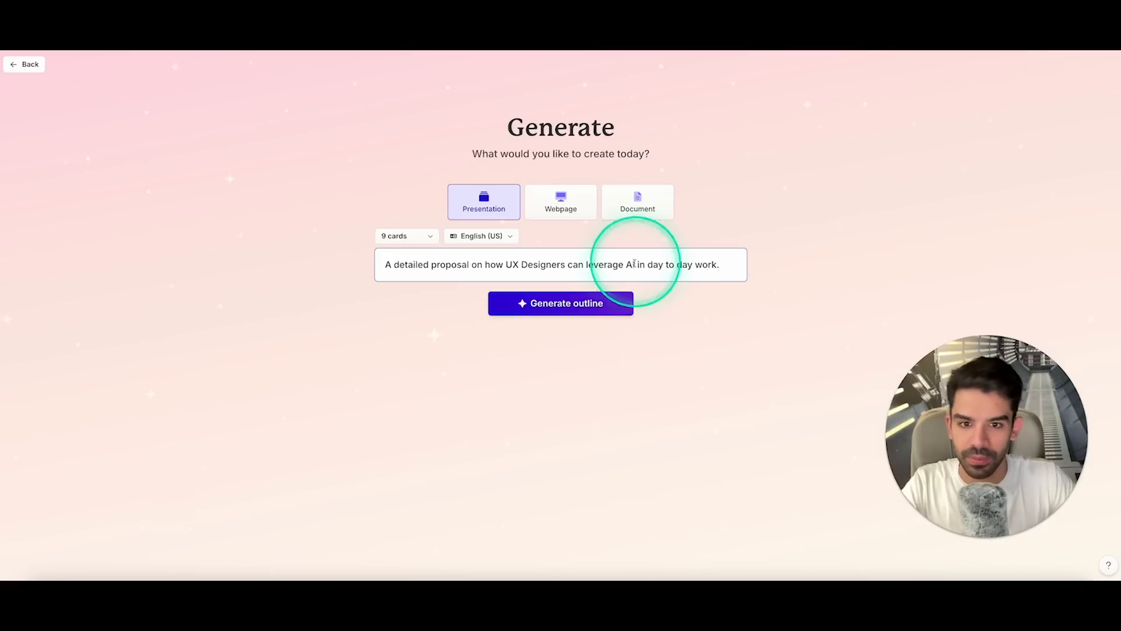
click(603, 314)
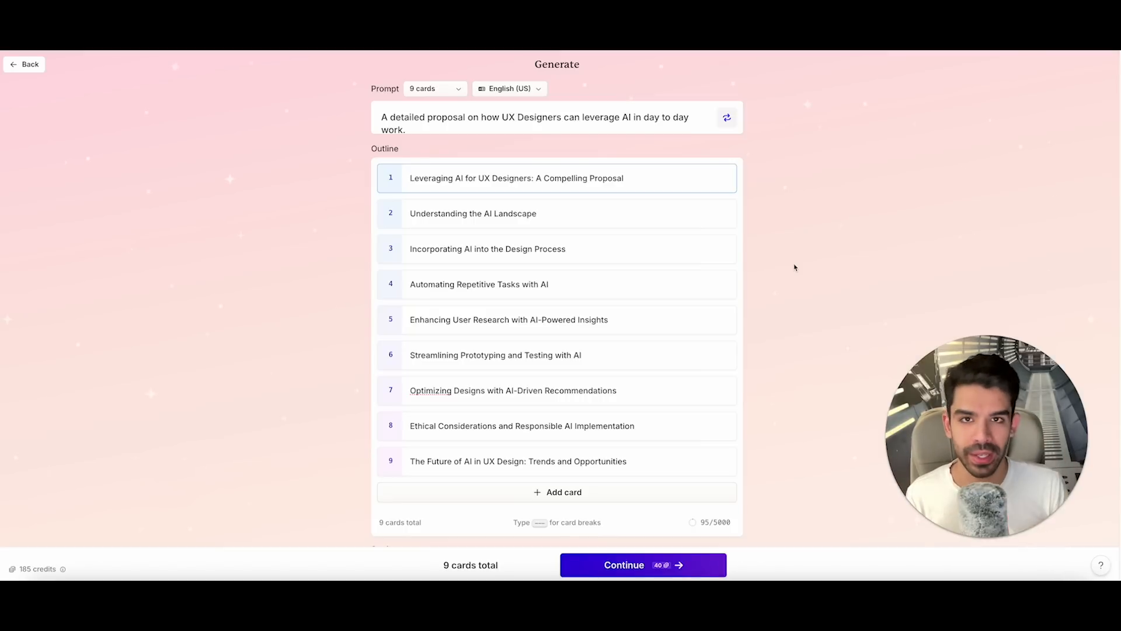
Reorder the outline so "Automating Repetitive Tasks with AI" comes before "Incorporating AI into the Design Process".
click(794, 268)
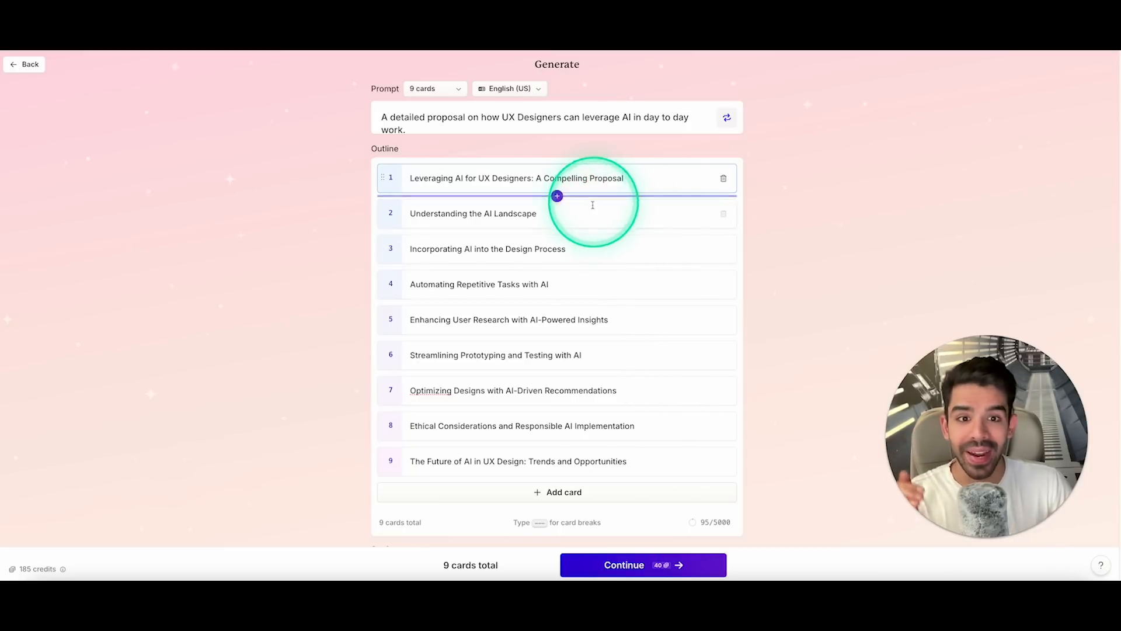
drag(391, 213, 420, 250)
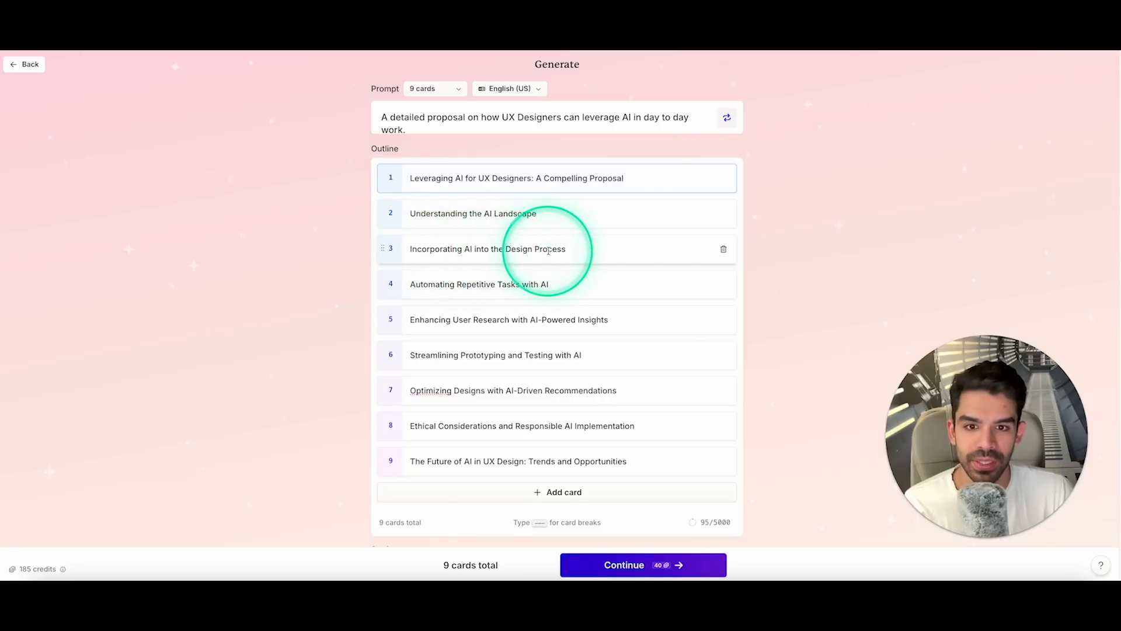
drag(383, 284, 390, 242)
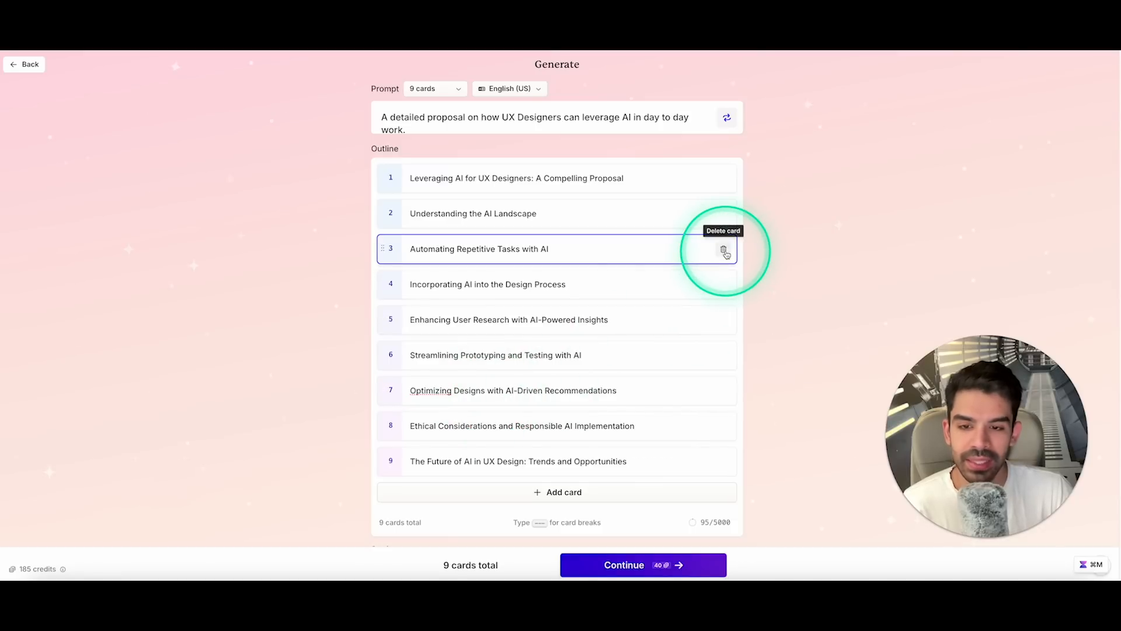
click(501, 386)
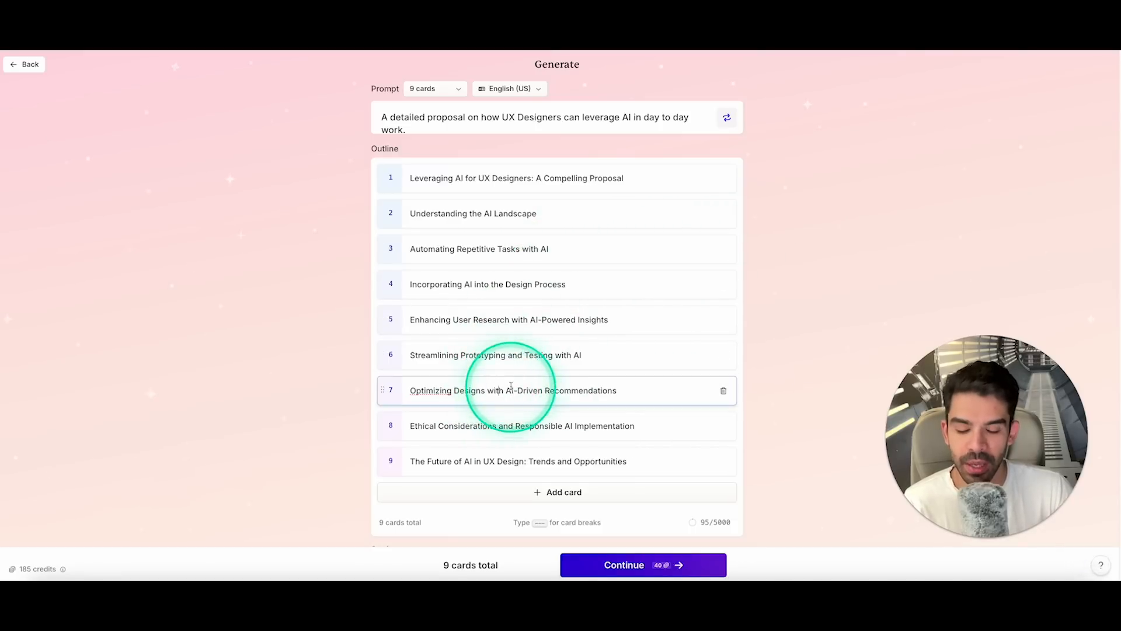
mouse_move(556, 373)
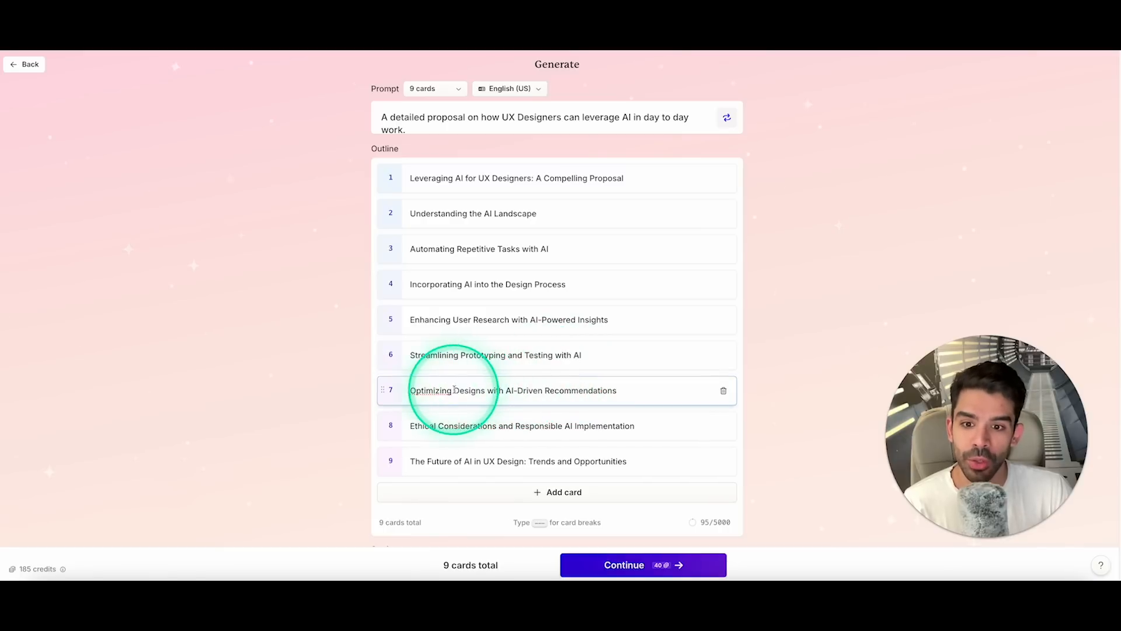
drag(453, 390, 504, 389)
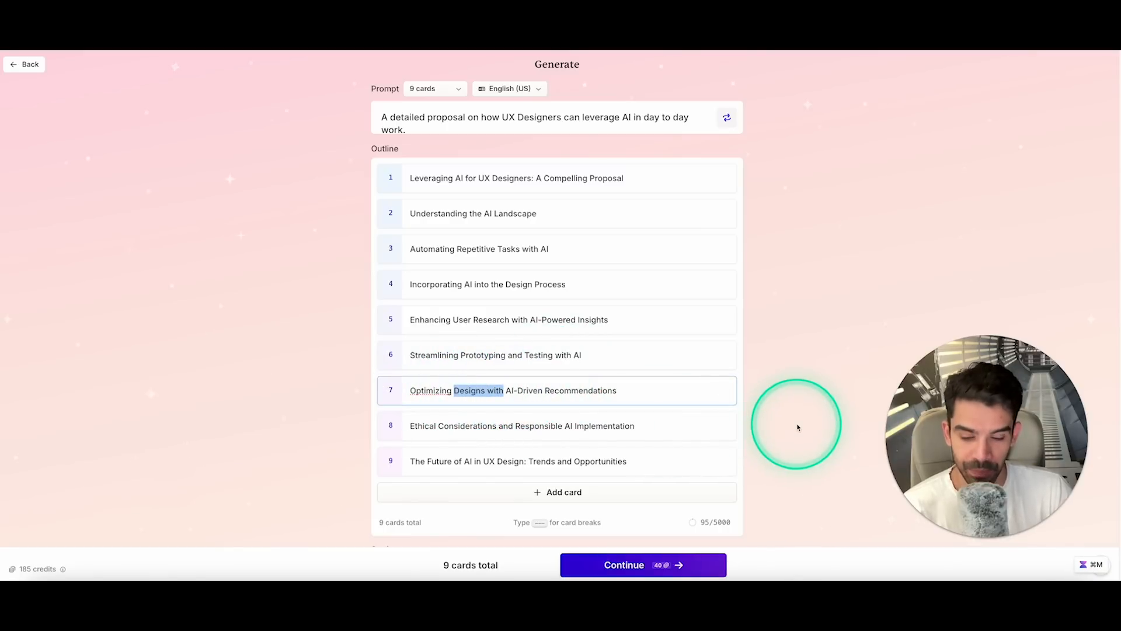
Set the amount of text per card to Detailed in the settings below the outline.
scroll(797, 427, down, 1)
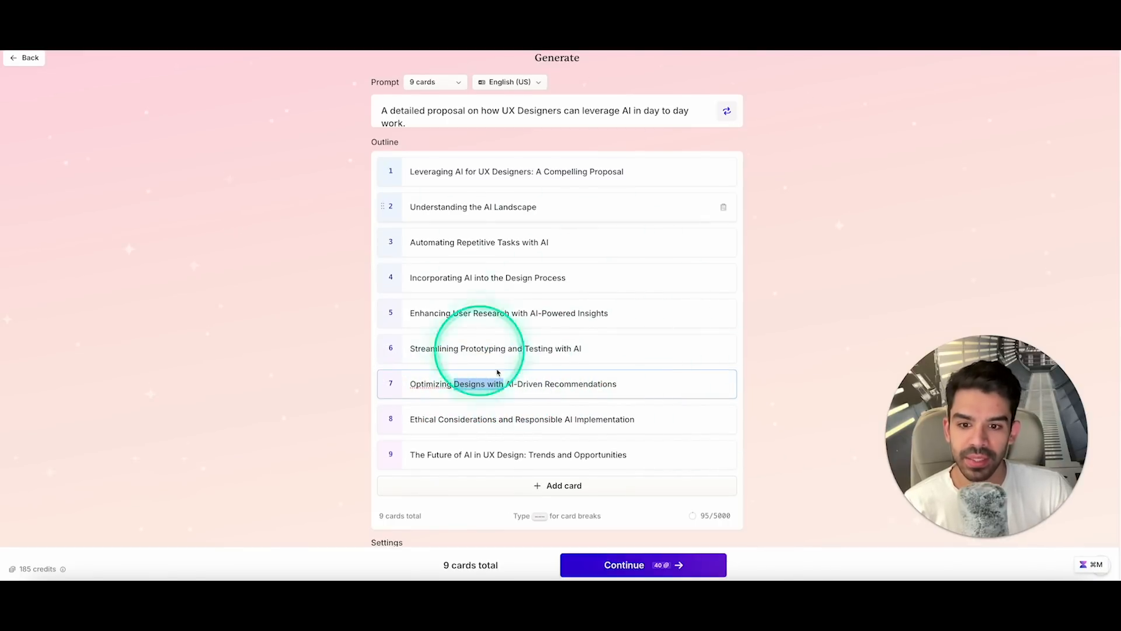
scroll(345, 394, down, 3)
click(323, 393)
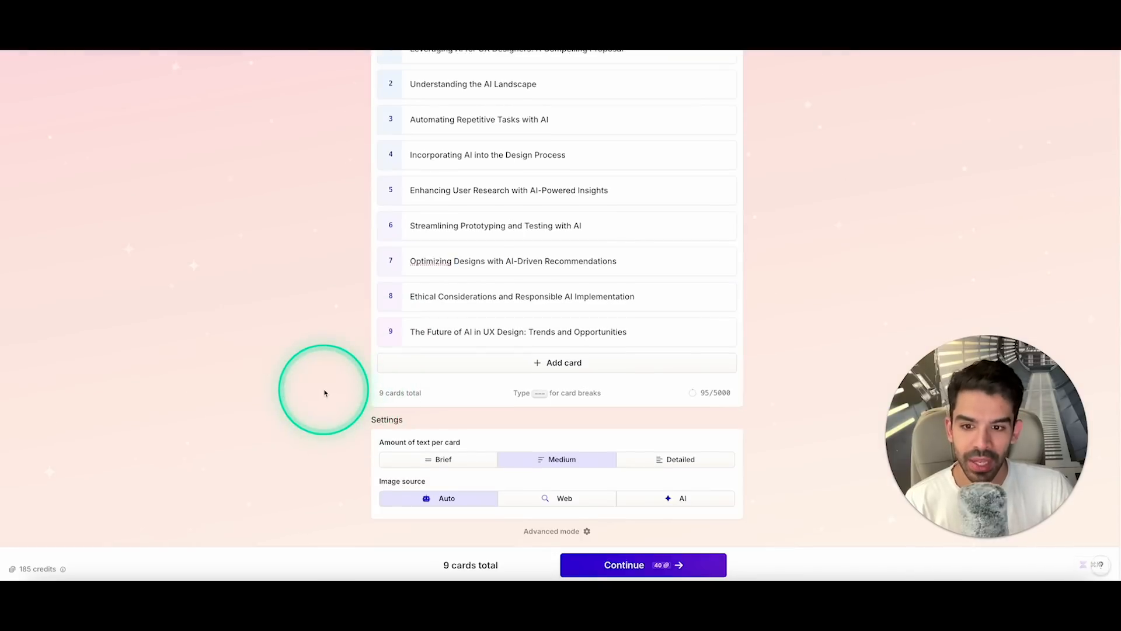
scroll(324, 392, down, 3)
scroll(326, 391, up, 1)
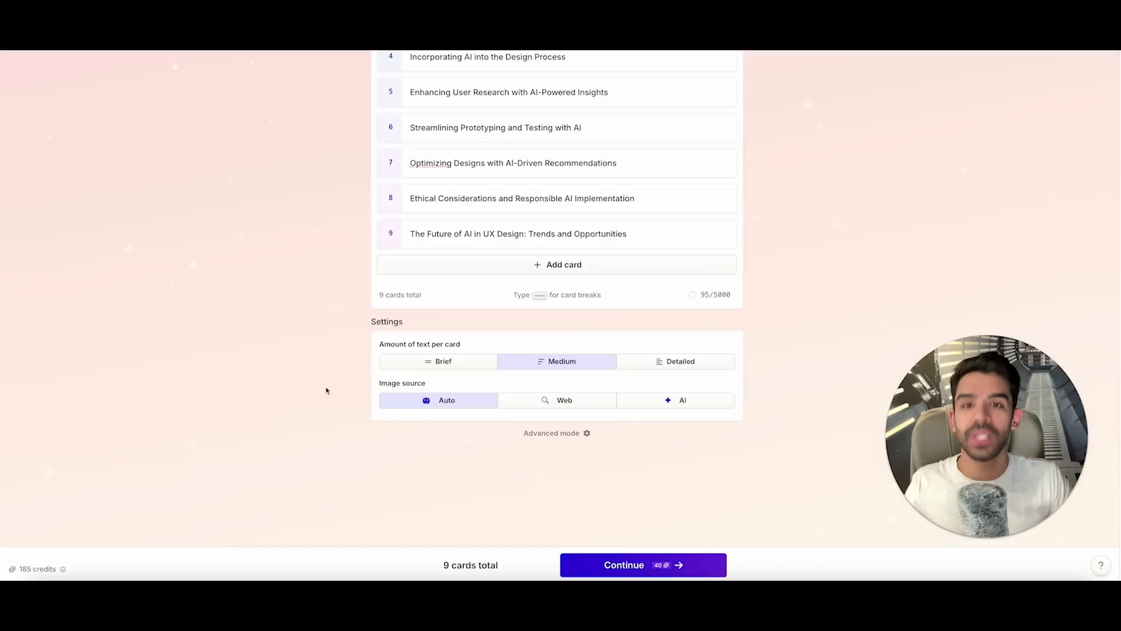
scroll(345, 390, up, 5)
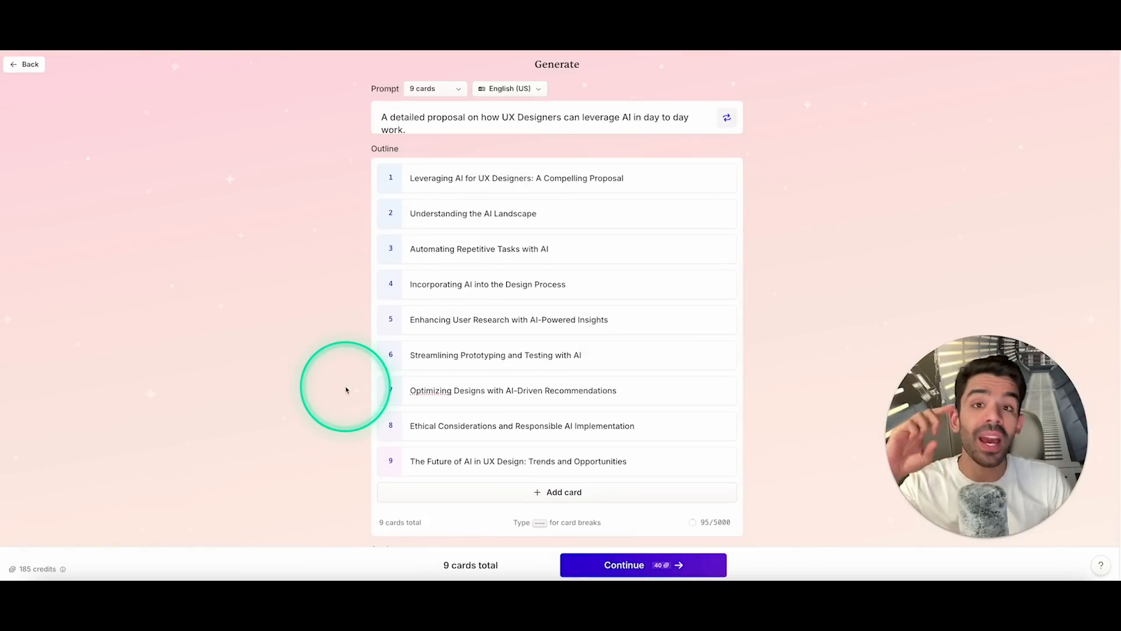
scroll(349, 389, down, 5)
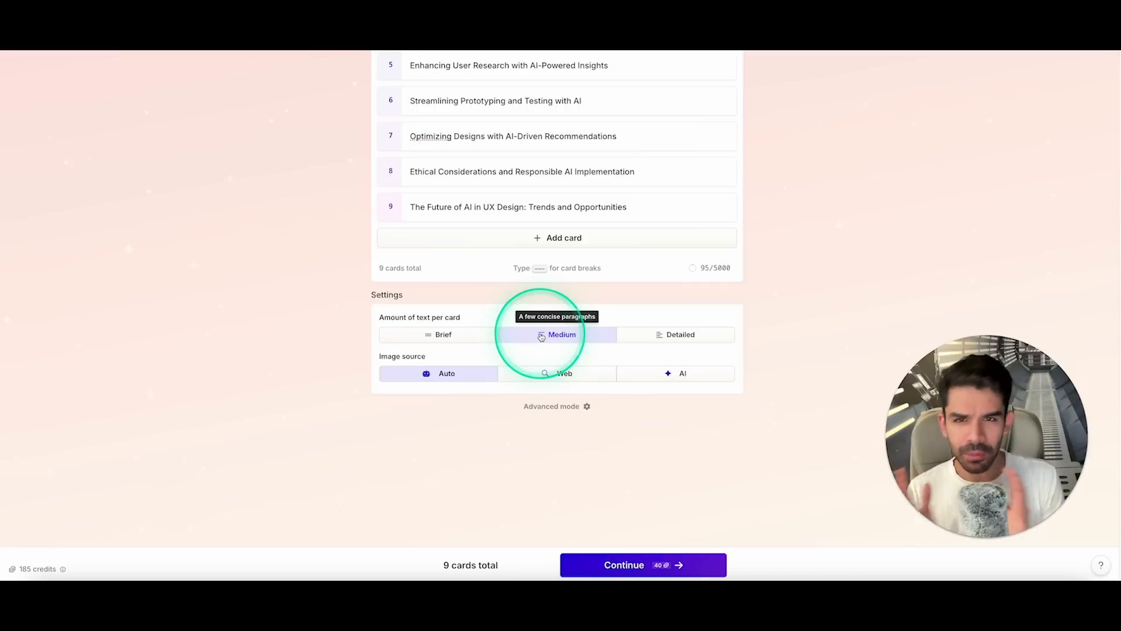
click(664, 339)
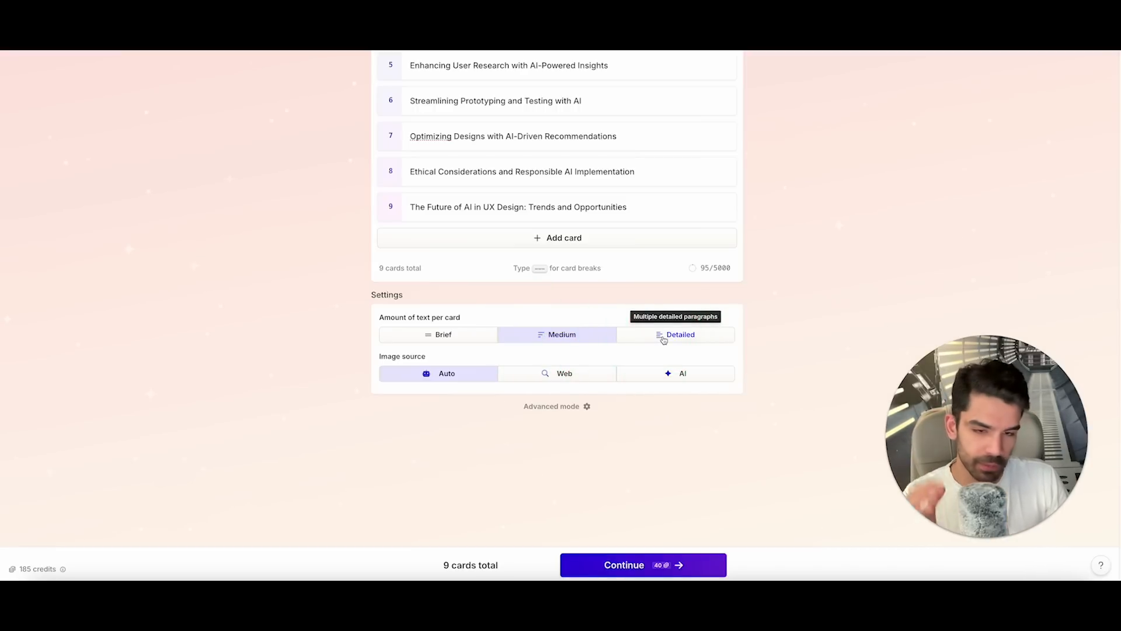
click(664, 338)
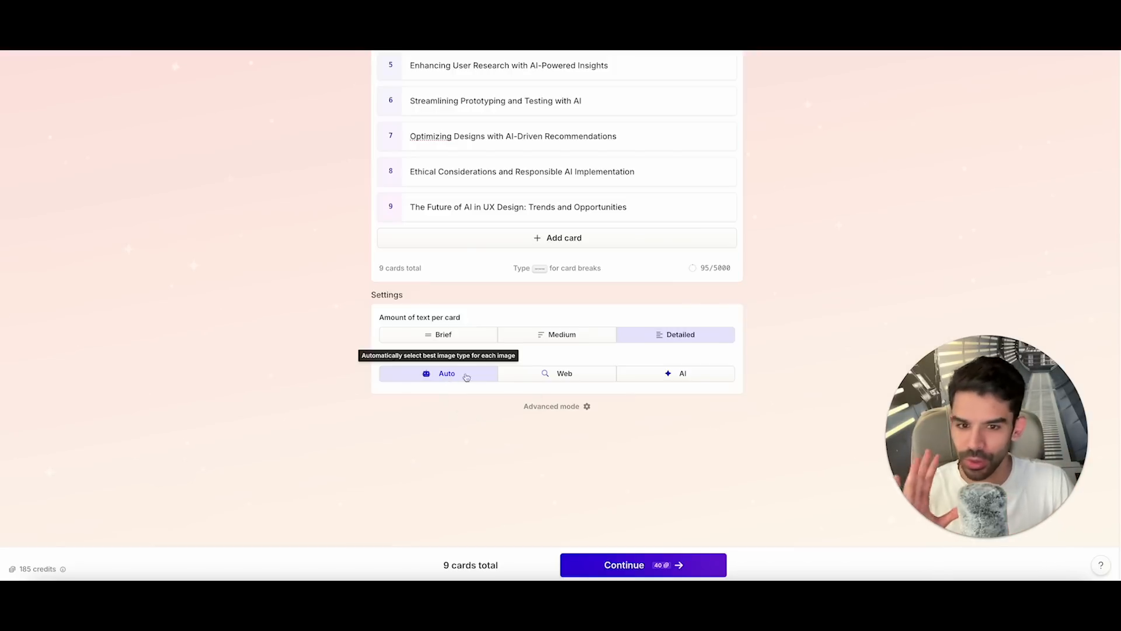
Open the outline in the advanced prompt editor and continue to the theme selection.
click(574, 409)
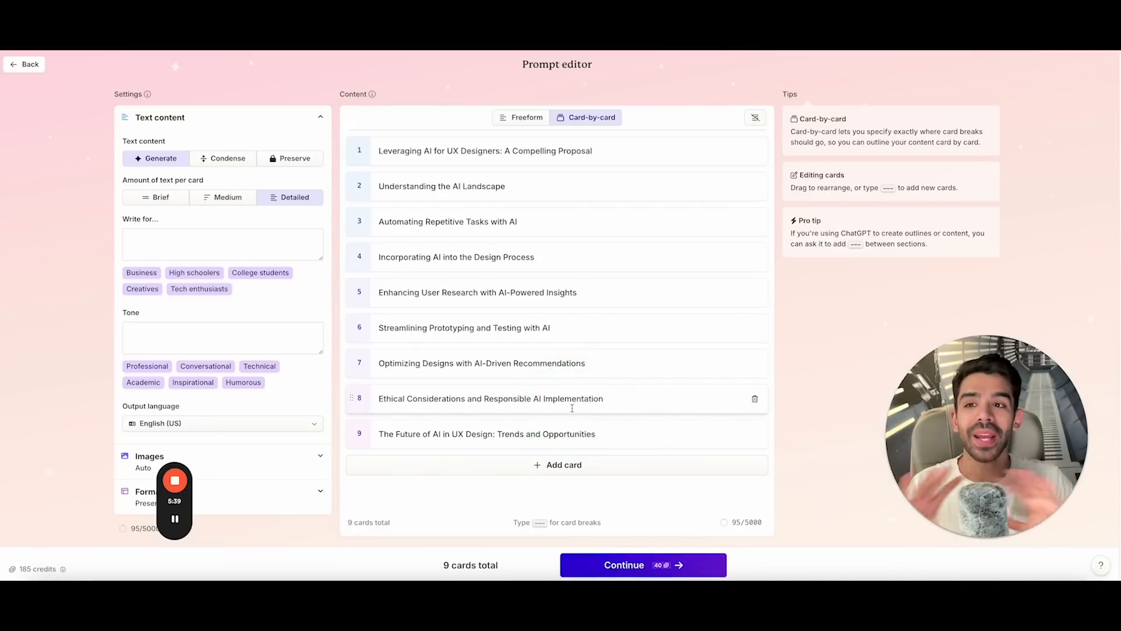
click(217, 248)
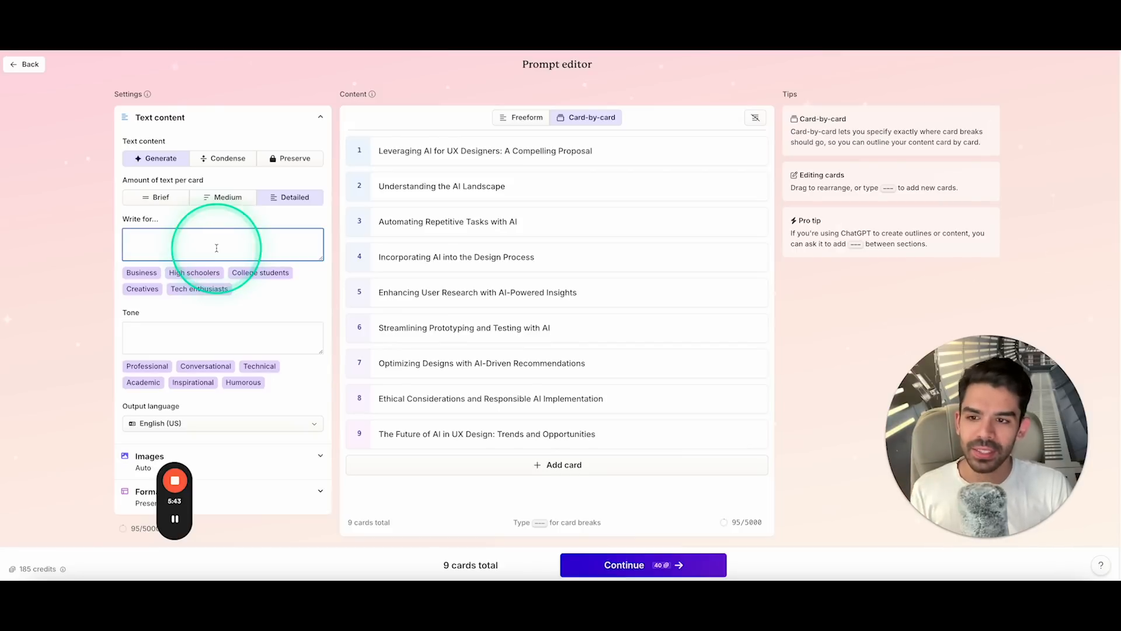
drag(163, 485, 39, 448)
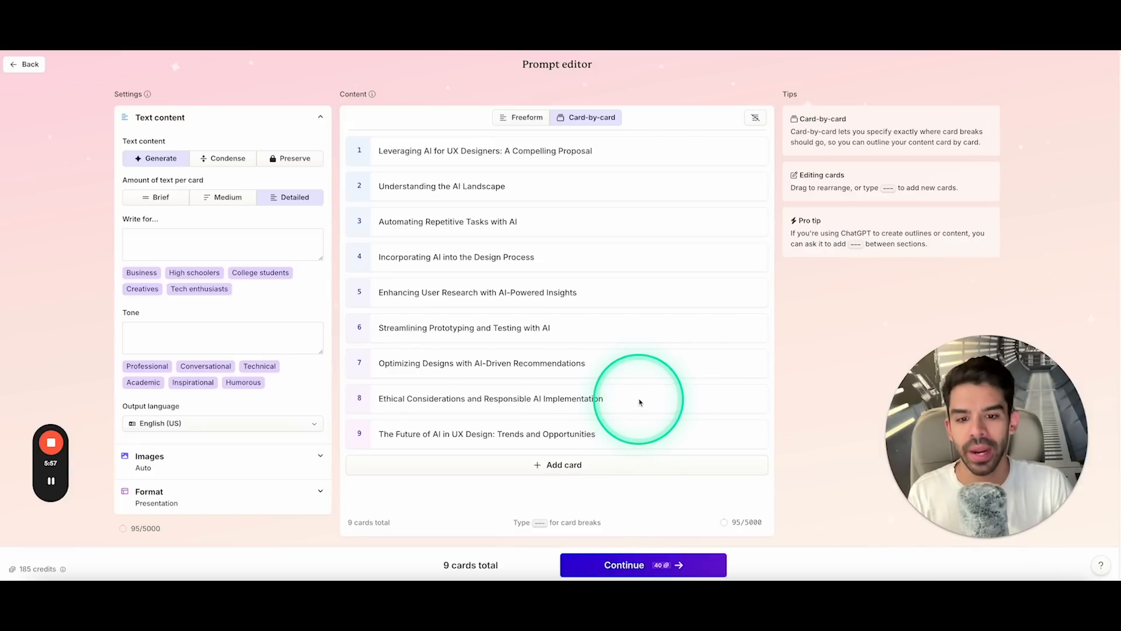
click(610, 570)
click(646, 571)
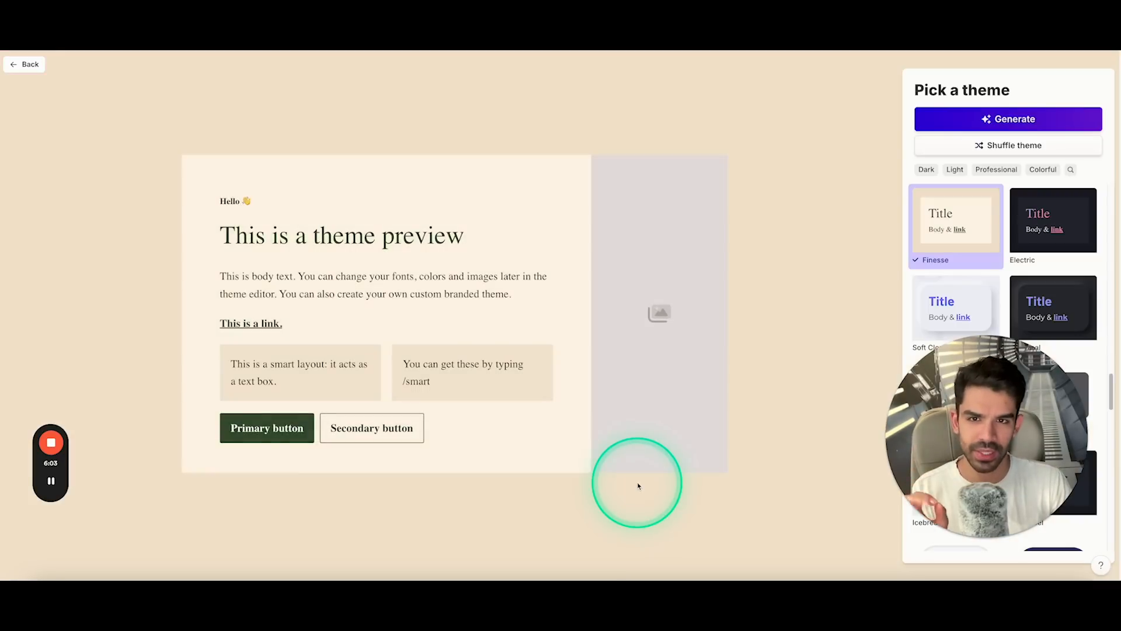
drag(967, 439, 776, 409)
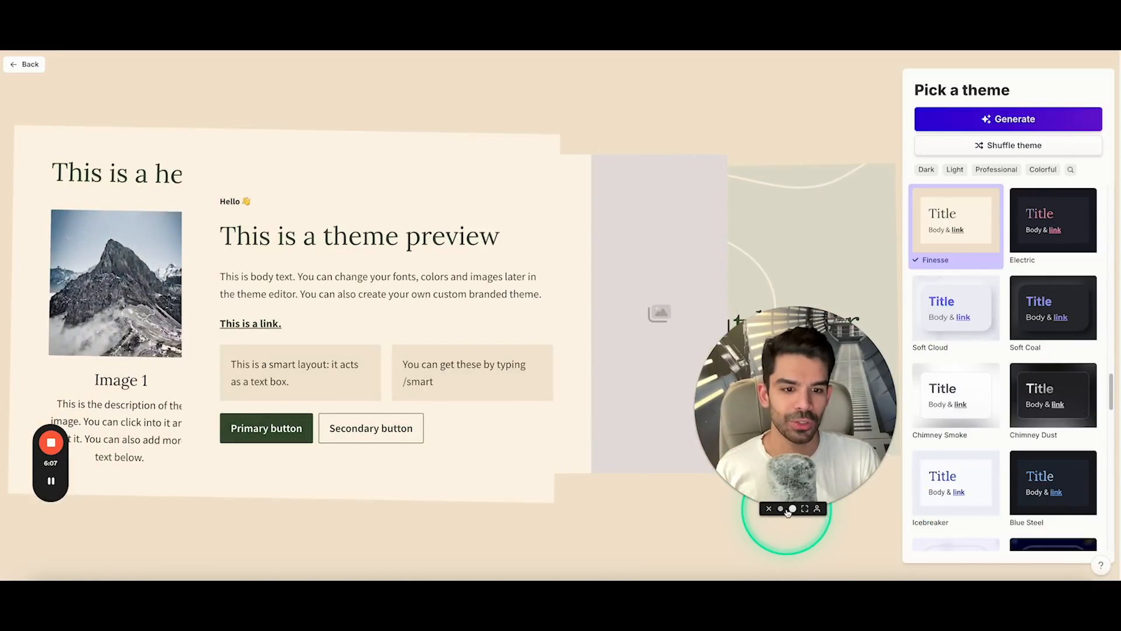
click(781, 509)
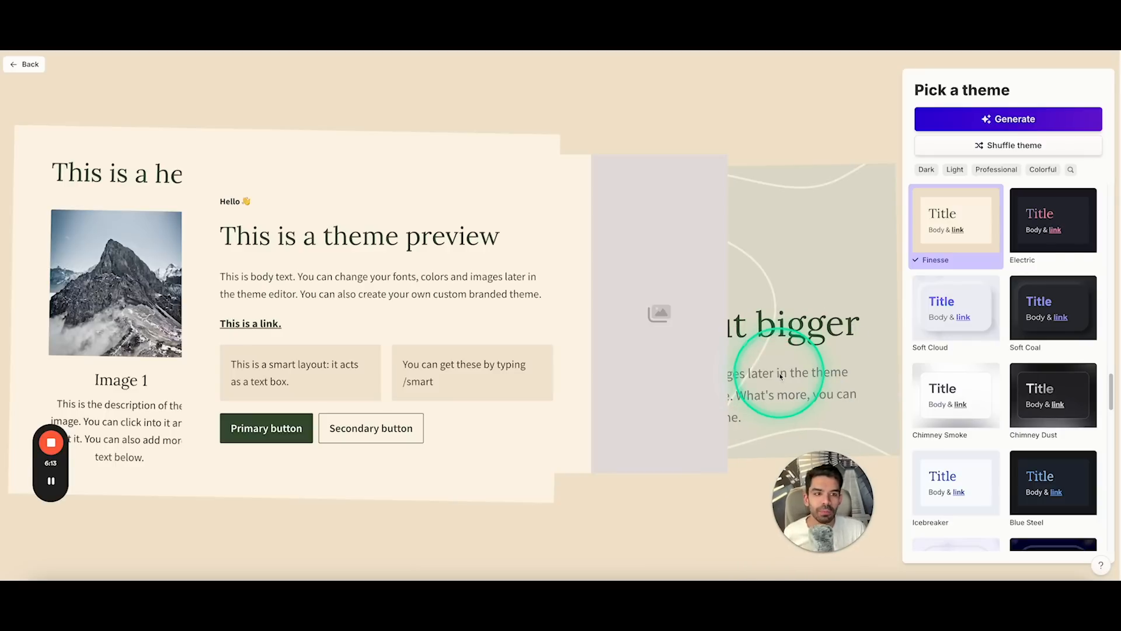
Browse the available themes and preview the Alien theme.
scroll(1013, 330, down, 3)
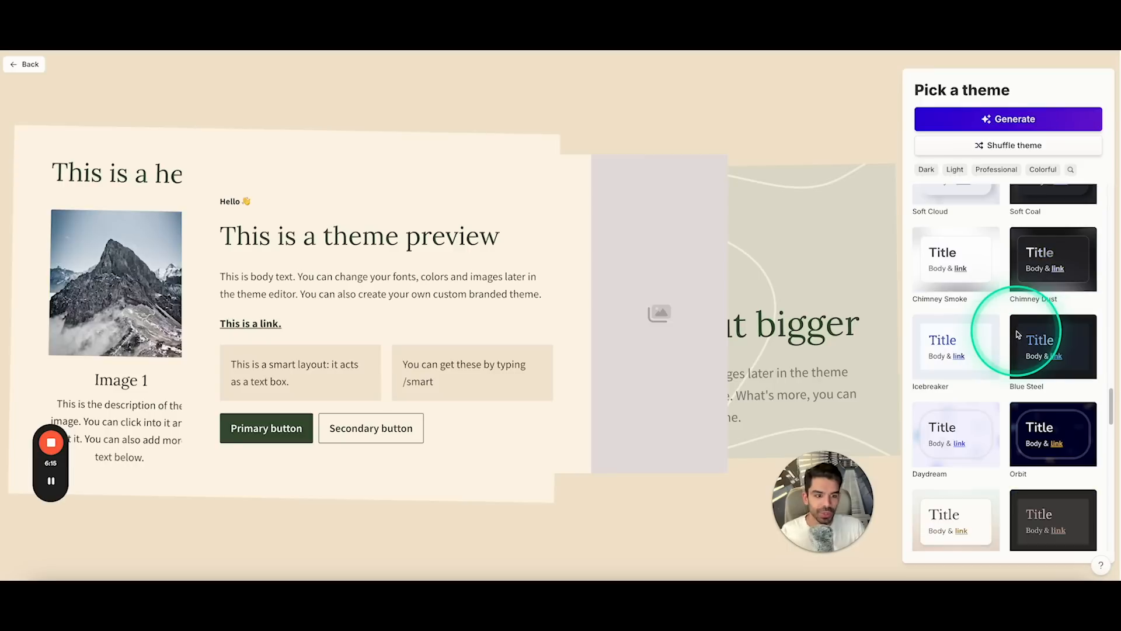
scroll(1016, 334, down, 8)
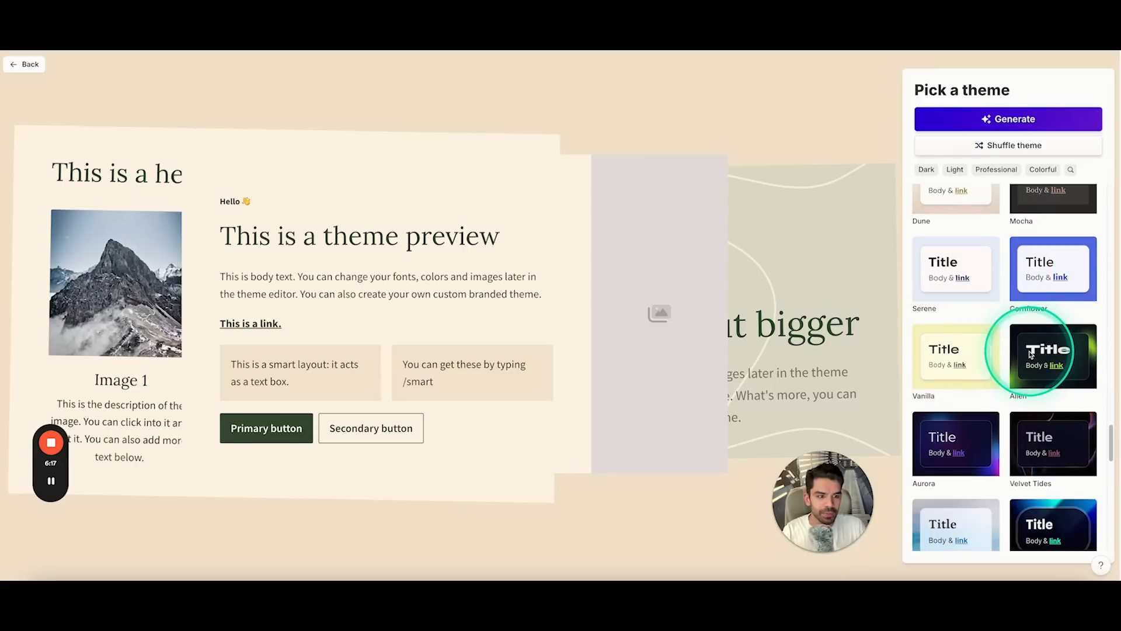
click(1044, 357)
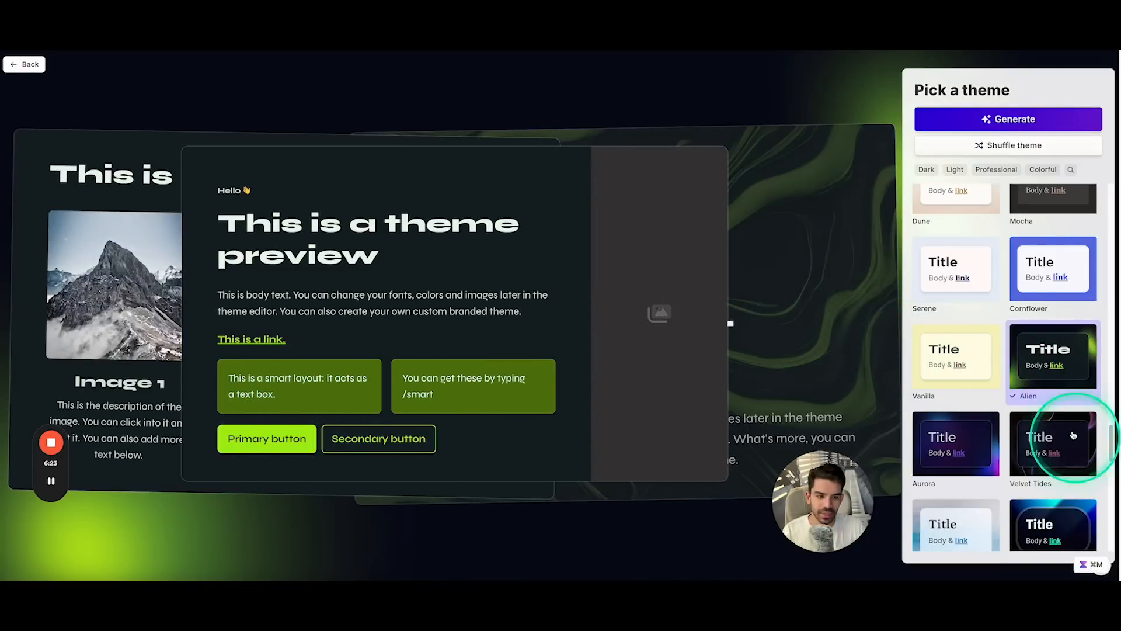
Select the Aurora theme and generate the presentation with it.
scroll(993, 426, down, 1)
click(949, 418)
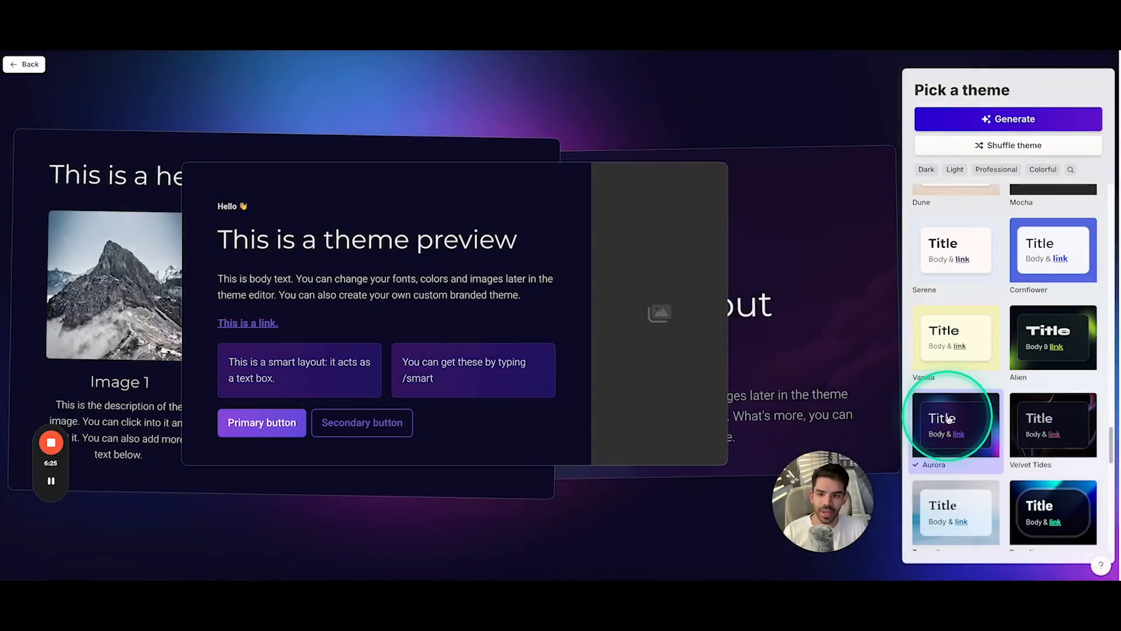
scroll(975, 374, down, 2)
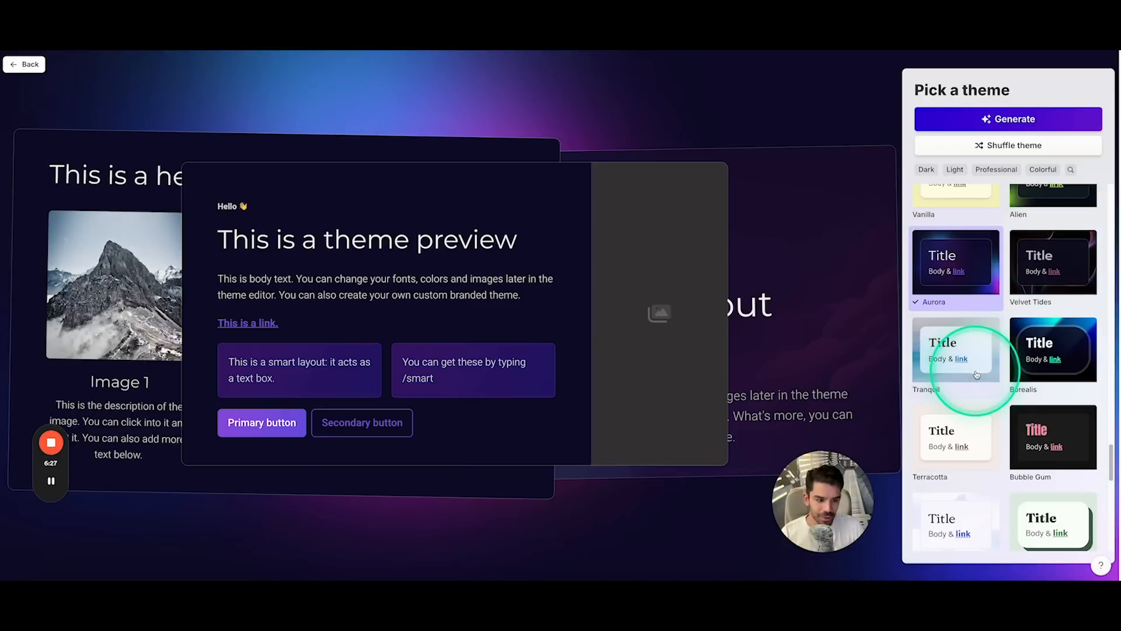
scroll(987, 374, down, 4)
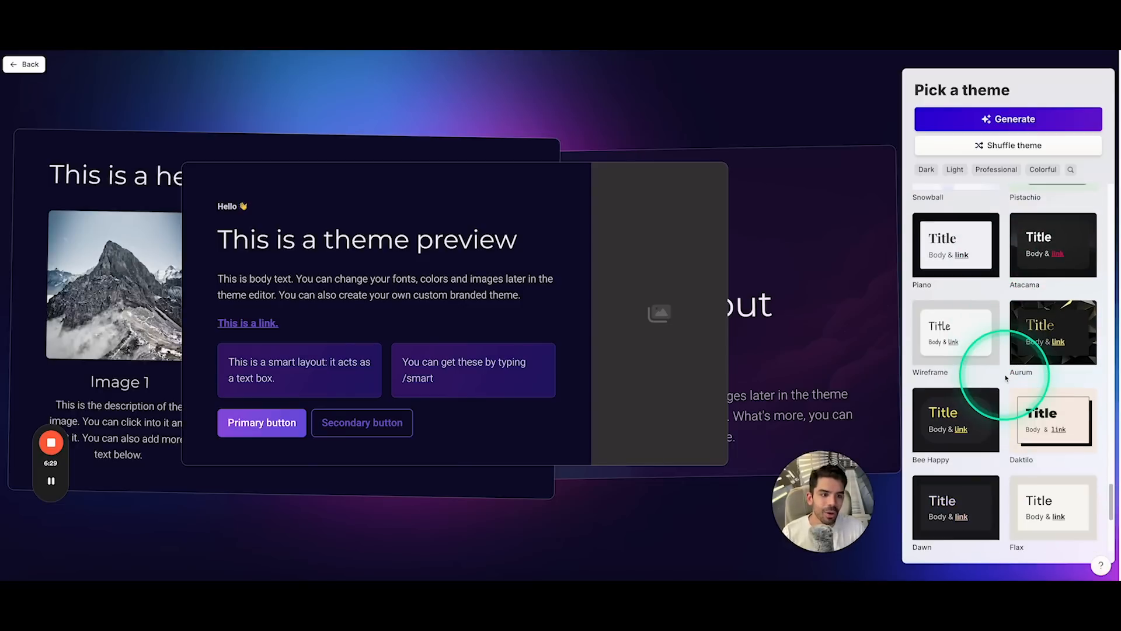
scroll(1007, 373, up, 5)
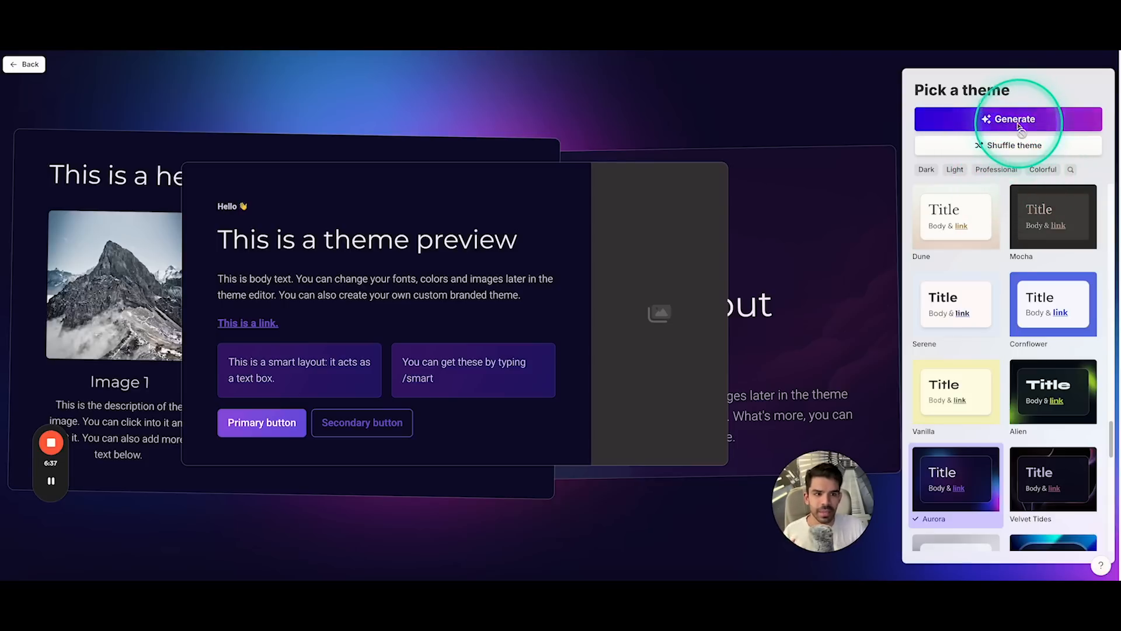
click(1016, 126)
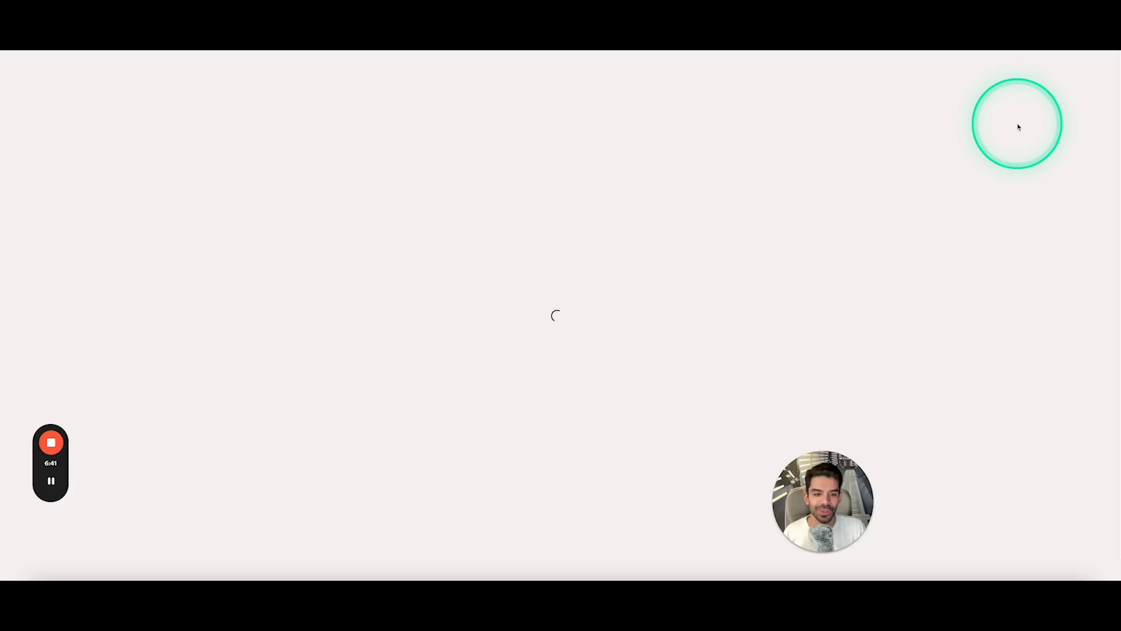
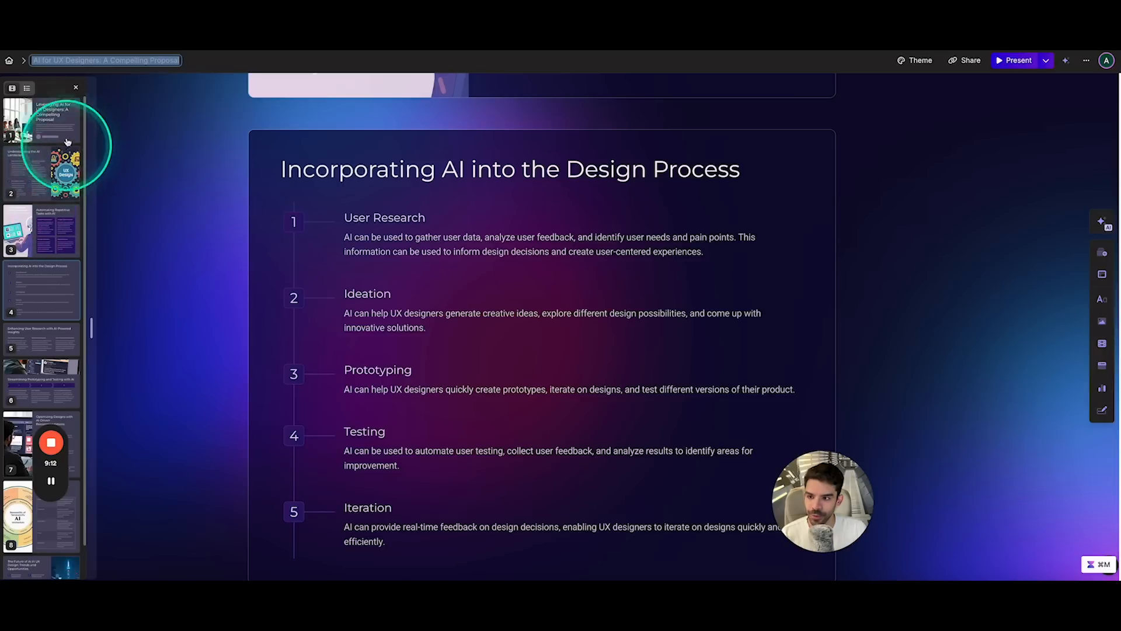
Switch the card overview to the title list, widen it slightly and return it to thumbnails.
mouse_move(42, 450)
drag(42, 449, 124, 437)
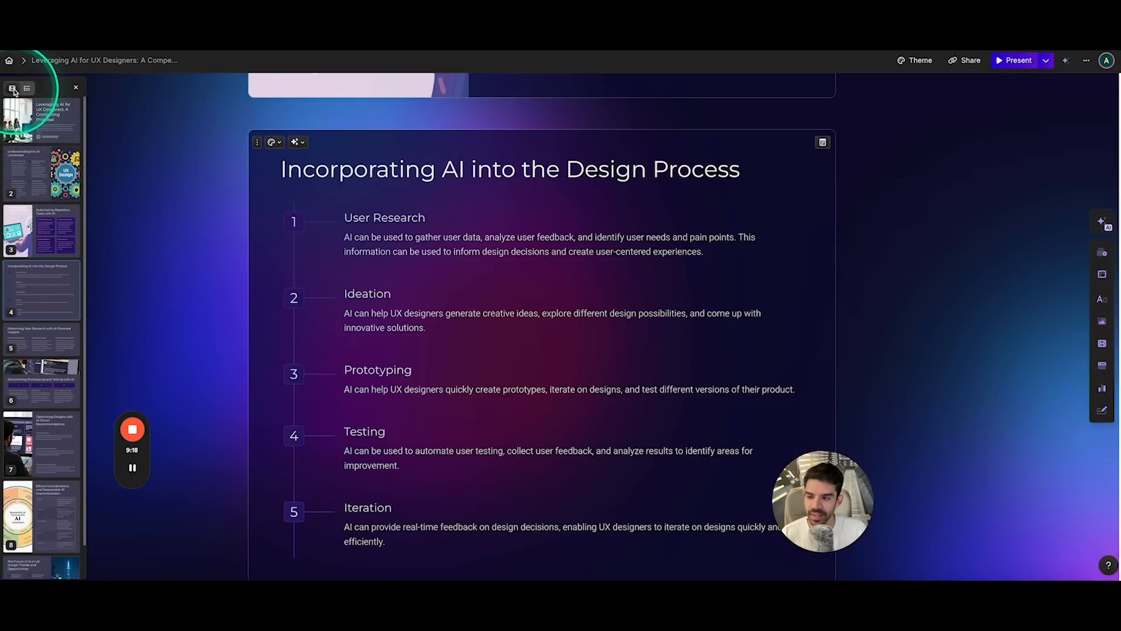
scroll(18, 104, down, 1)
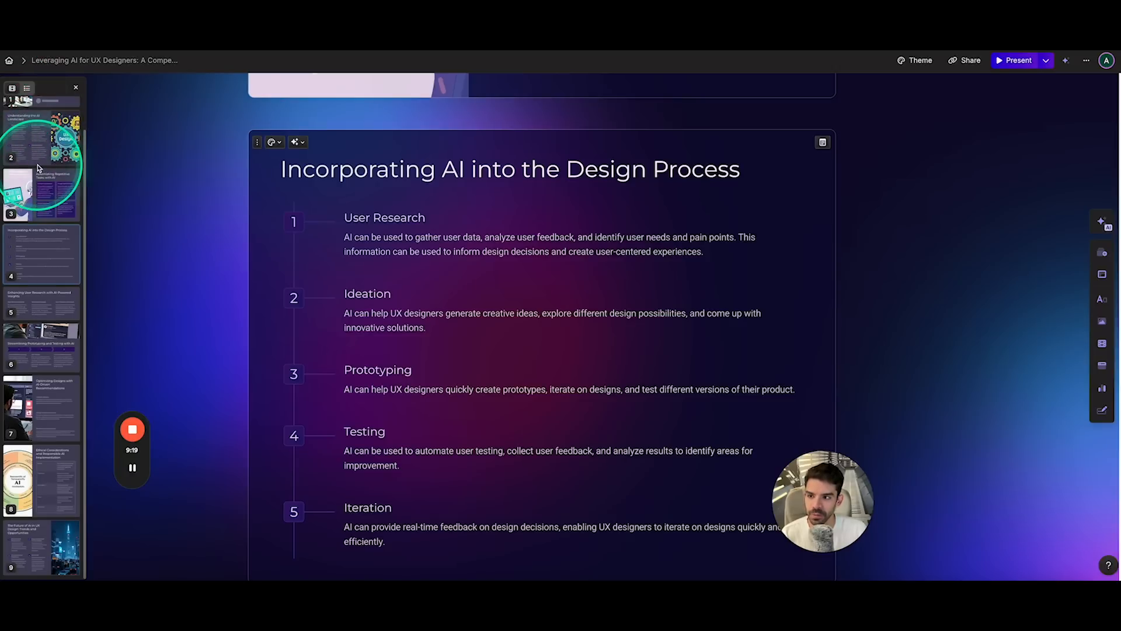
click(26, 89)
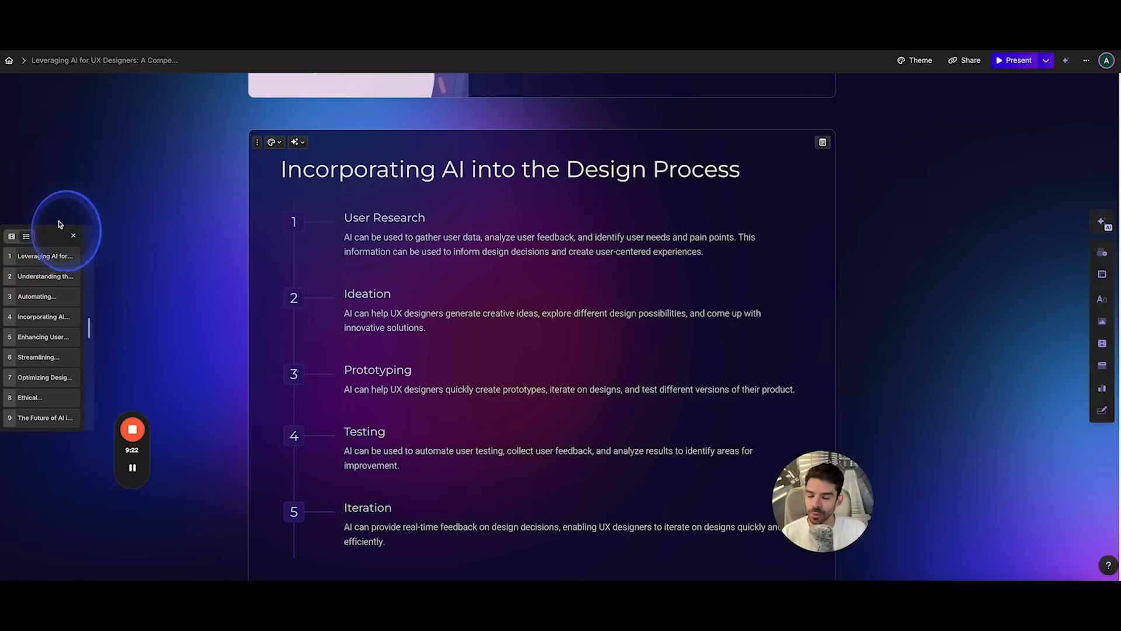
drag(90, 325, 120, 332)
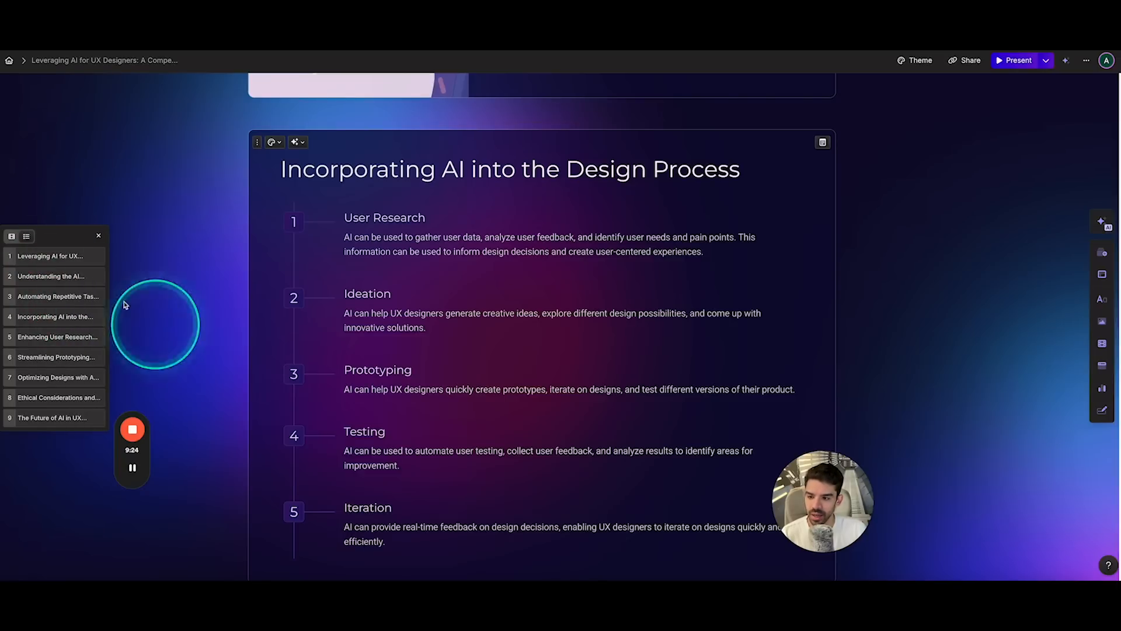
click(12, 236)
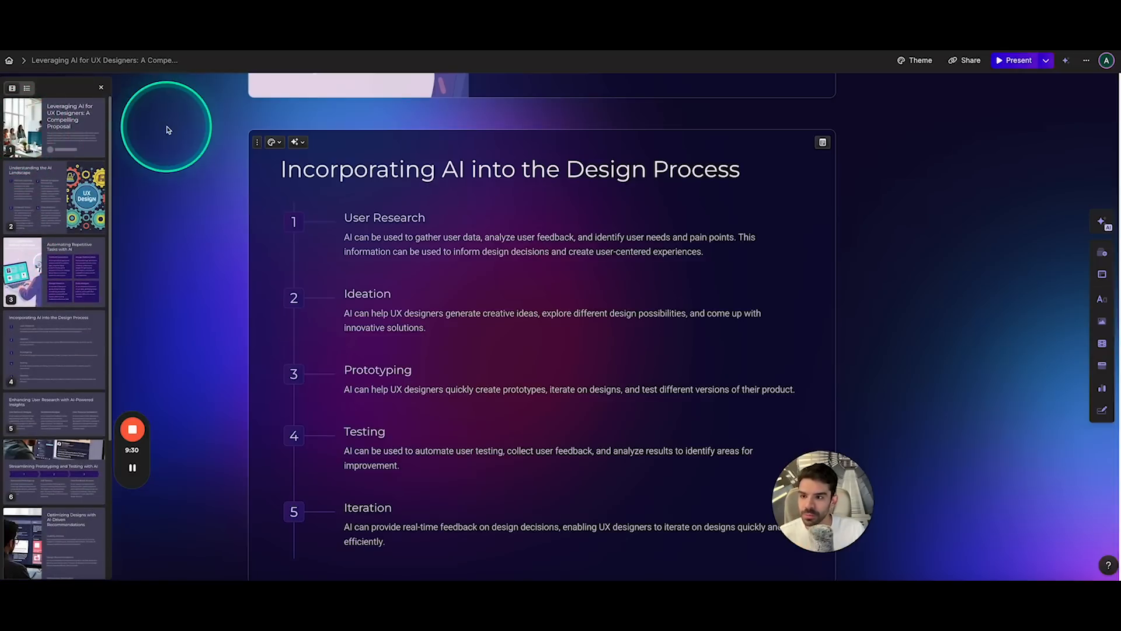
Try the Velvet Tides theme, apply Pistachio to the presentation instead and review how the cards look.
click(914, 62)
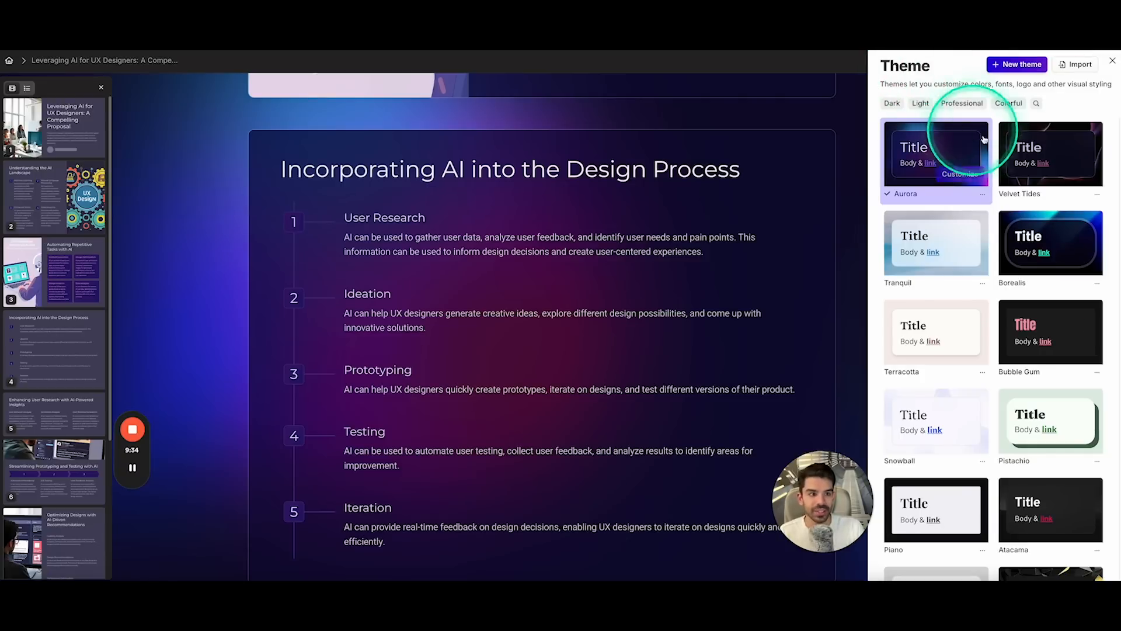
click(1045, 164)
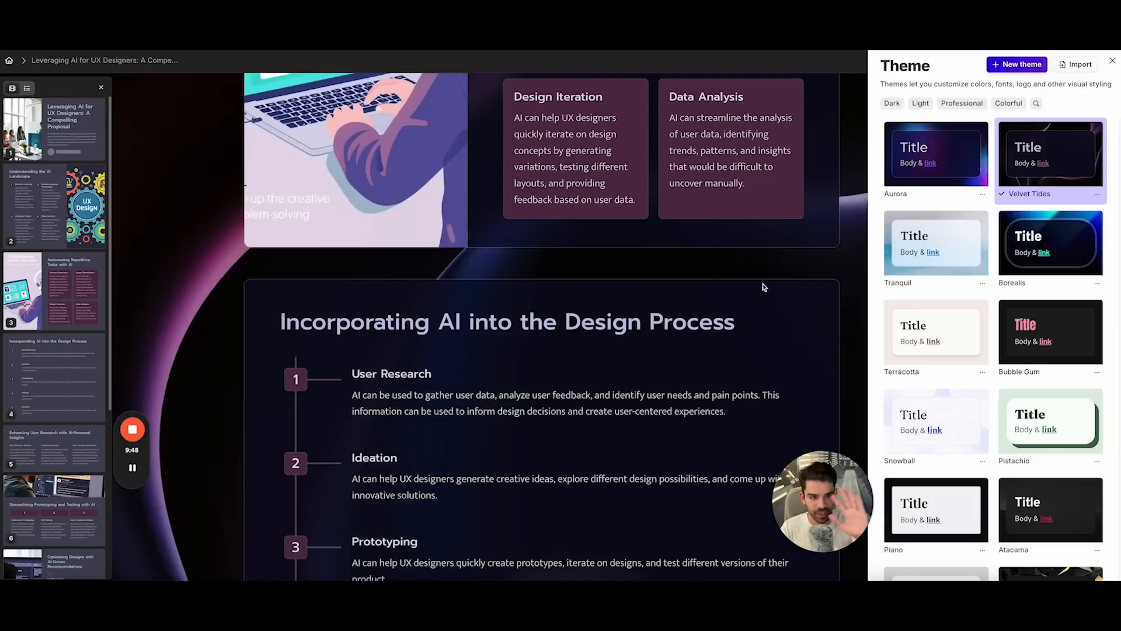
click(1056, 431)
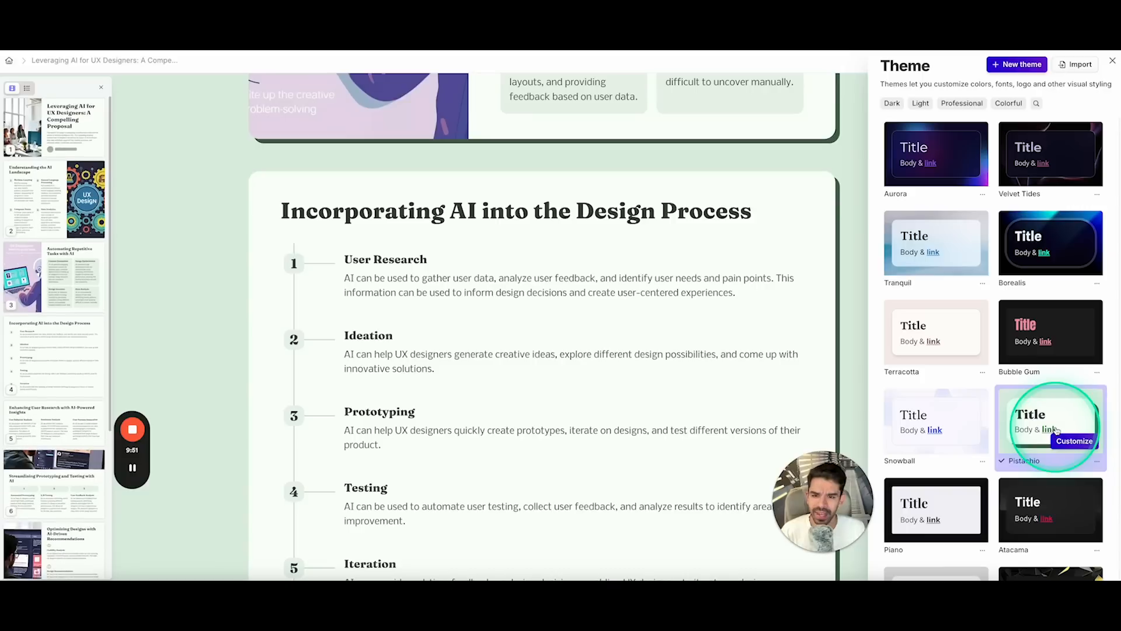
click(690, 388)
scroll(690, 383, up, 8)
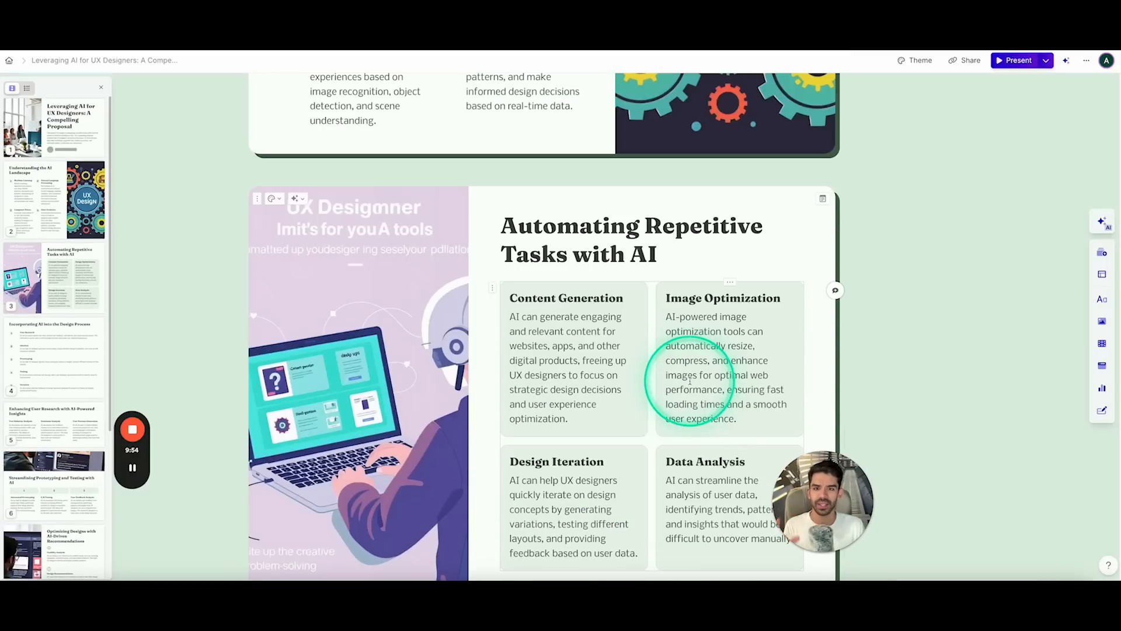
scroll(689, 382, up, 10)
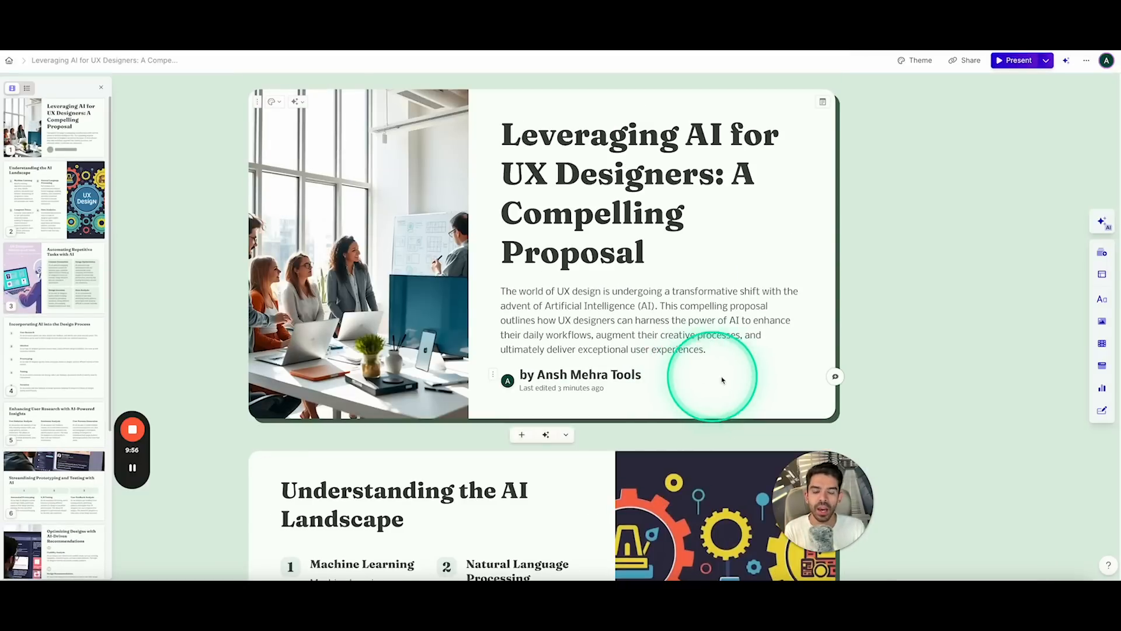
scroll(721, 380, down, 10)
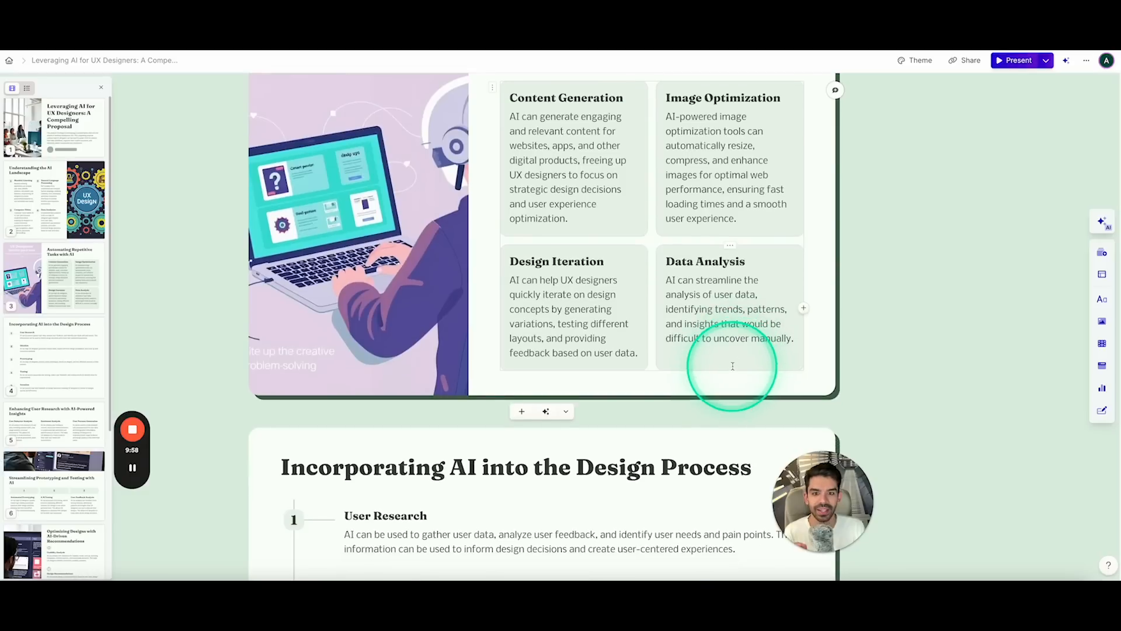
scroll(733, 367, down, 15)
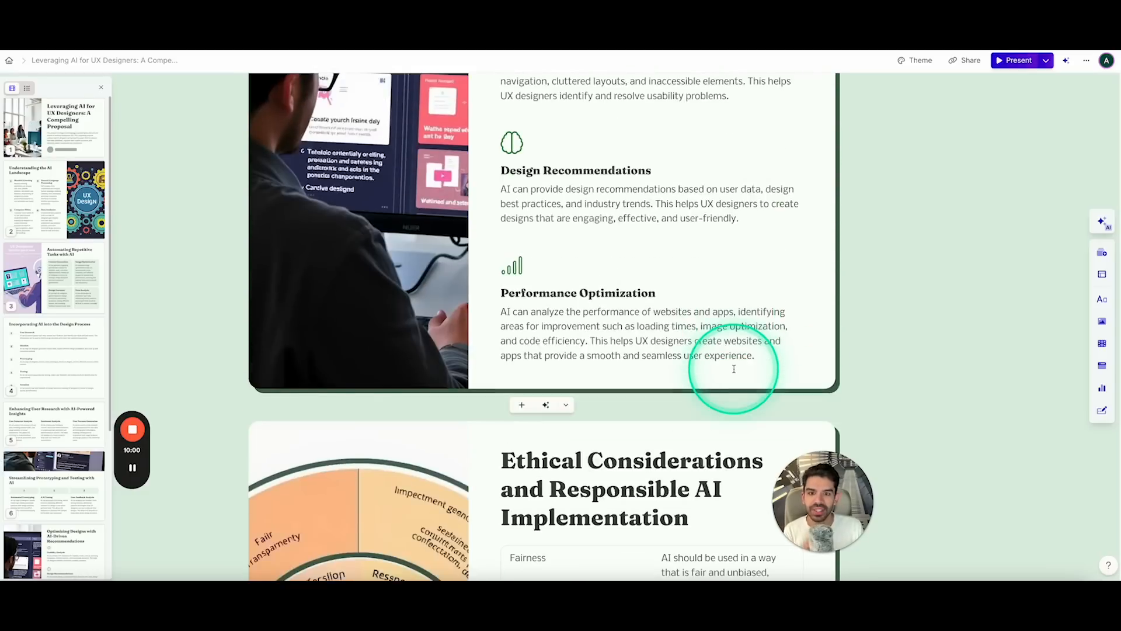
scroll(739, 357, down, 8)
scroll(902, 233, down, 6)
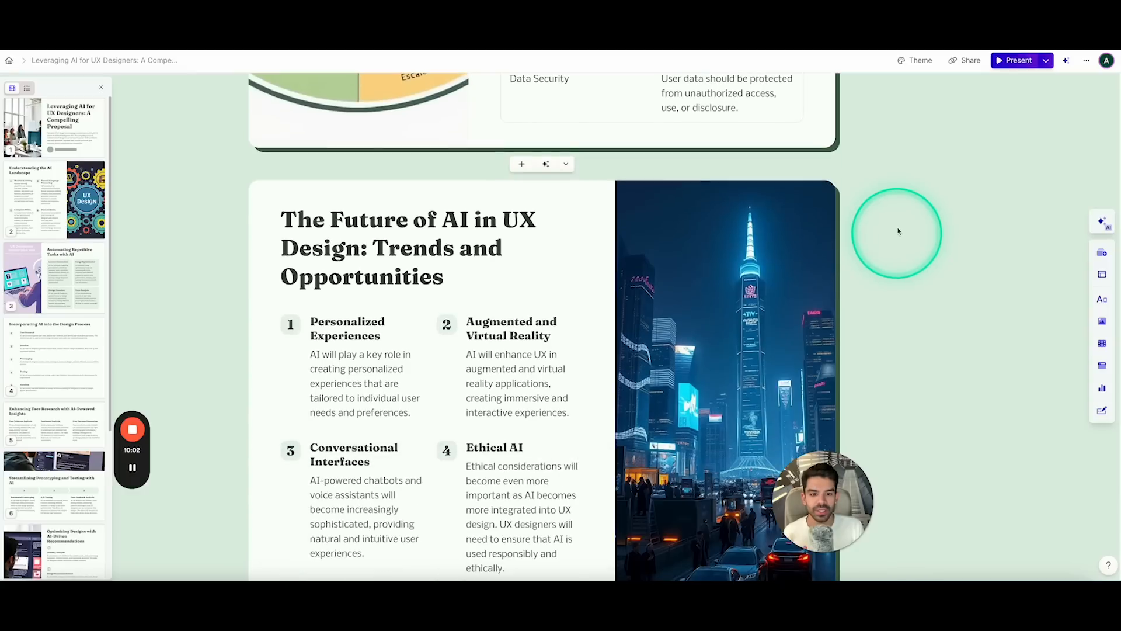
Filter the themes to Professional and apply the Terracotta theme to the presentation.
click(916, 60)
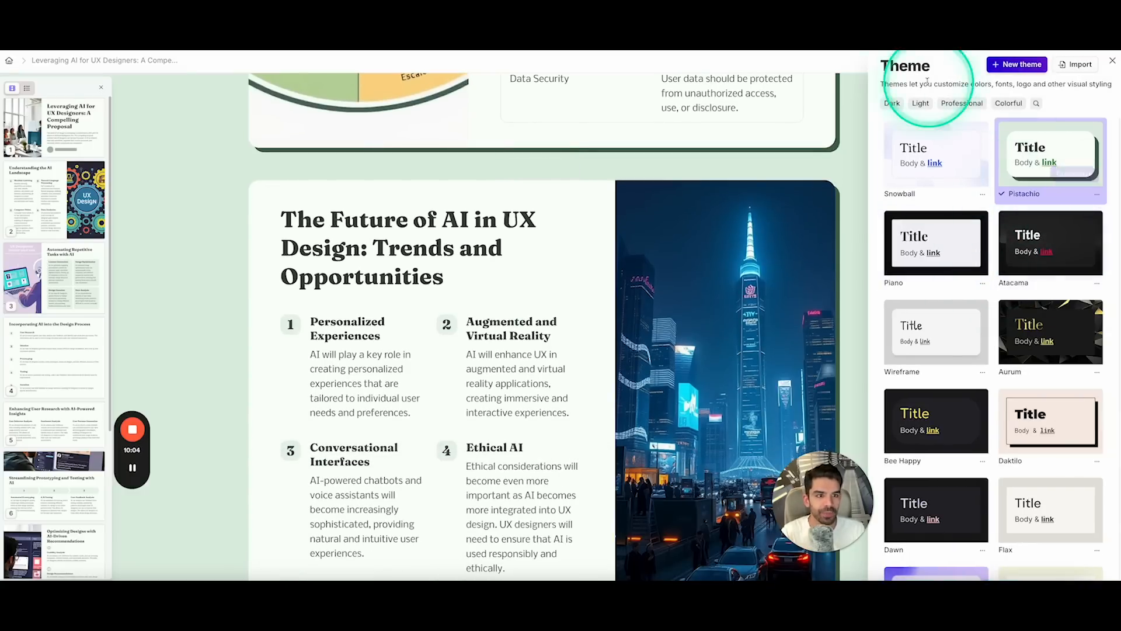
click(960, 103)
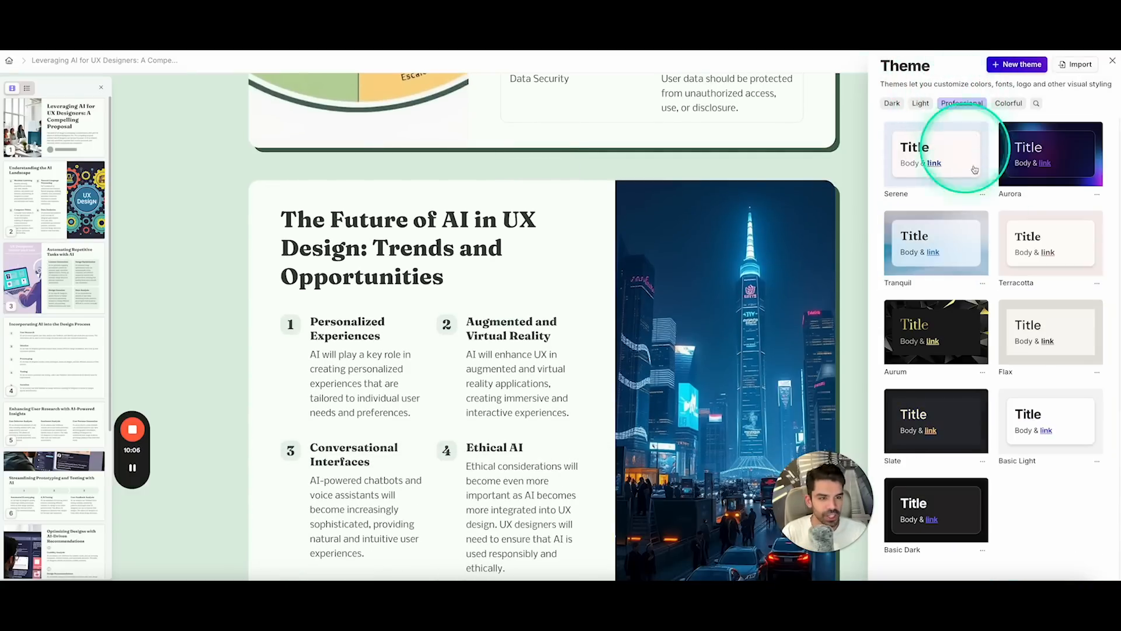
click(1044, 237)
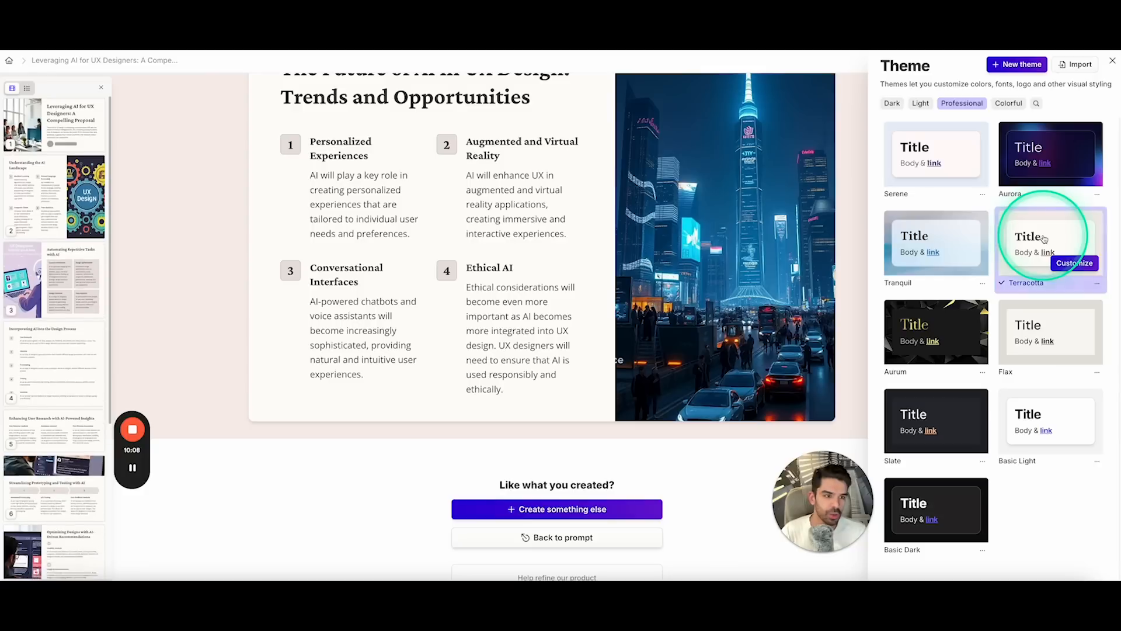
click(738, 263)
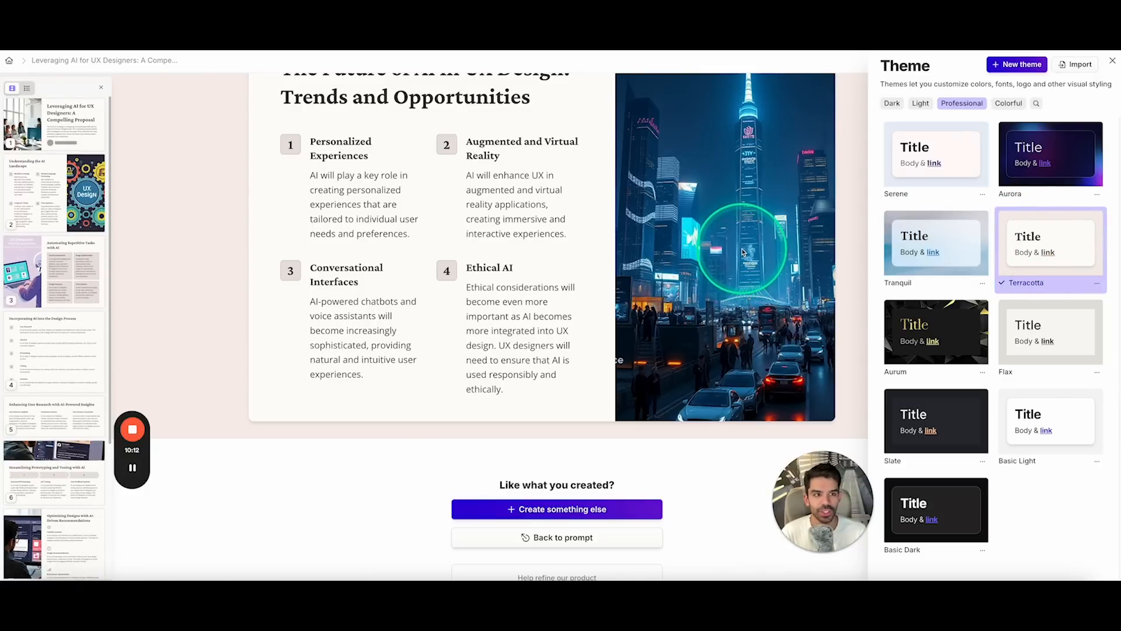
click(1036, 103)
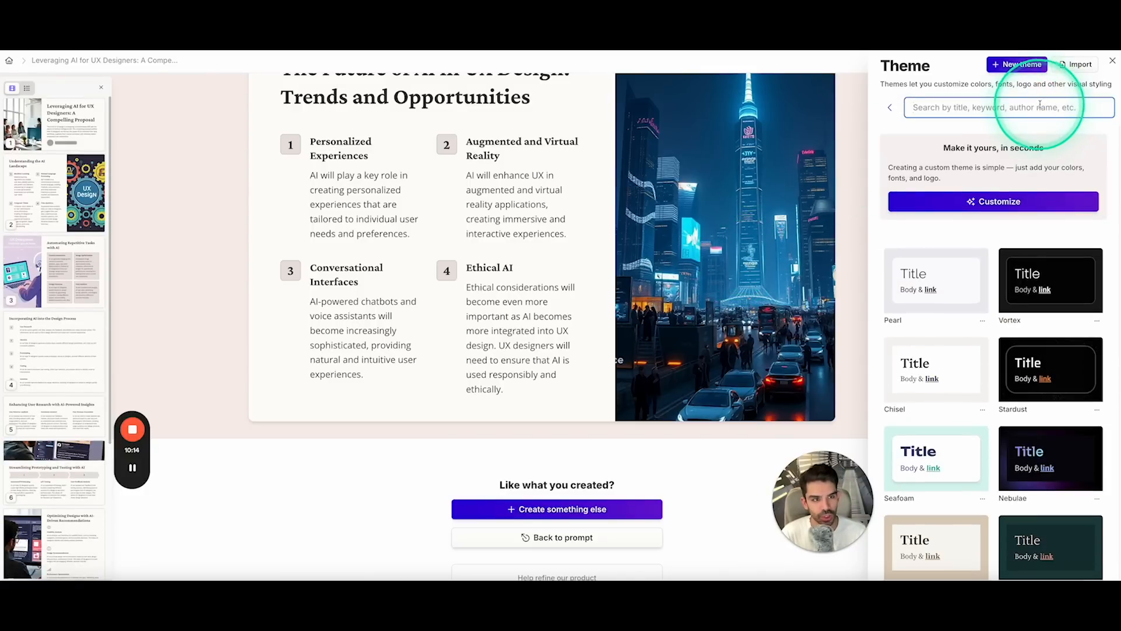
click(890, 108)
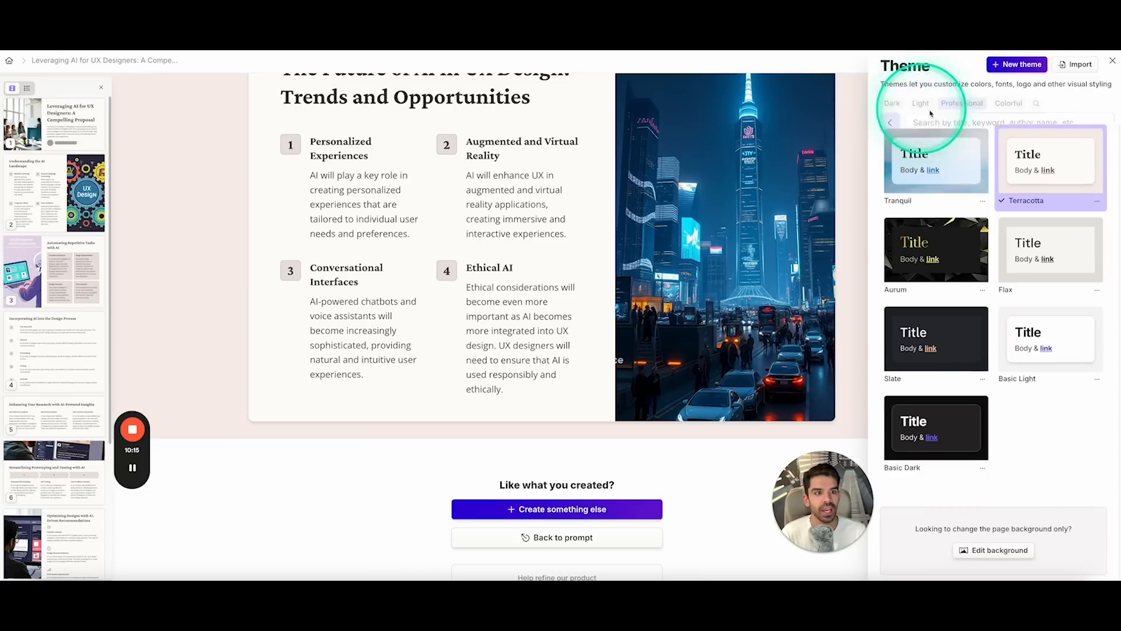
click(1112, 62)
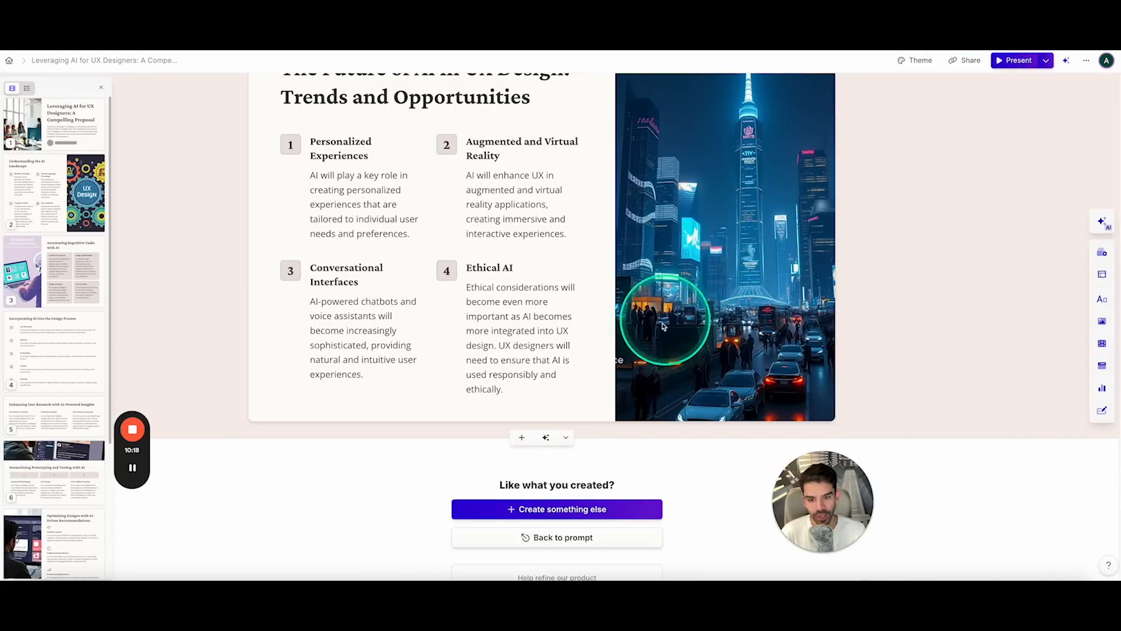
Export the presentation's title card as a PNG and close the export dialog.
scroll(590, 450, up, 10)
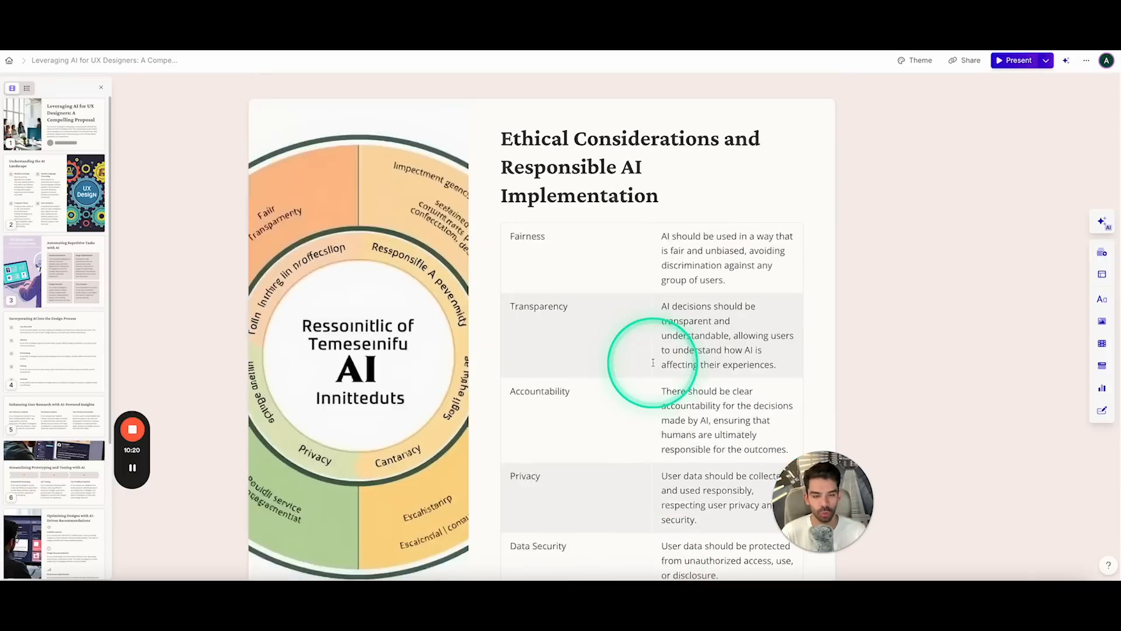
scroll(653, 362, up, 20)
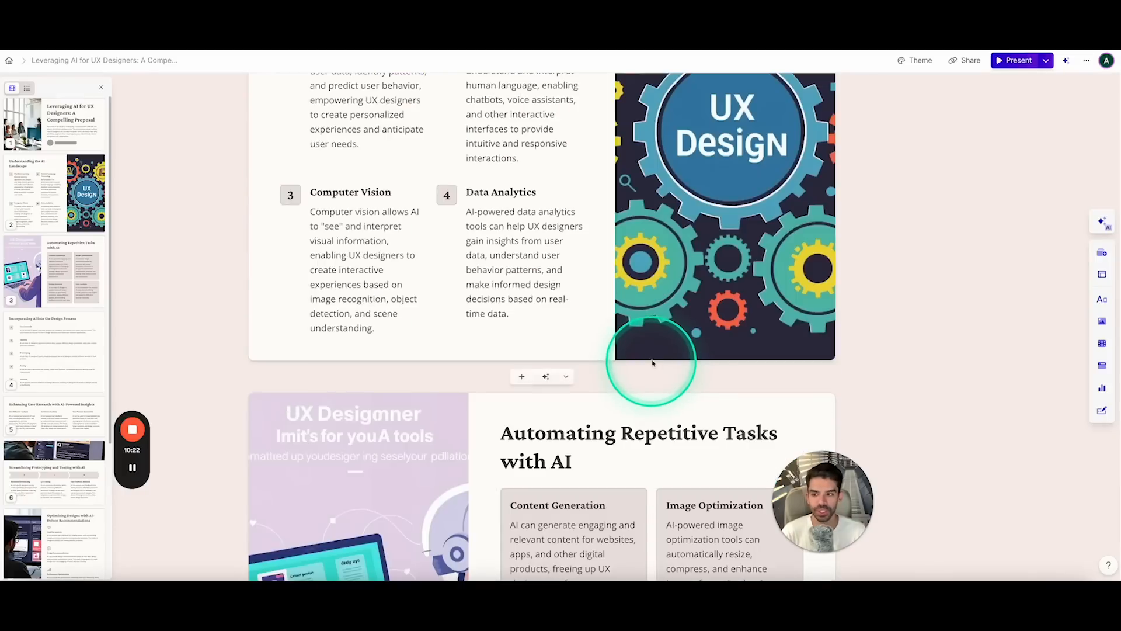
scroll(653, 363, up, 10)
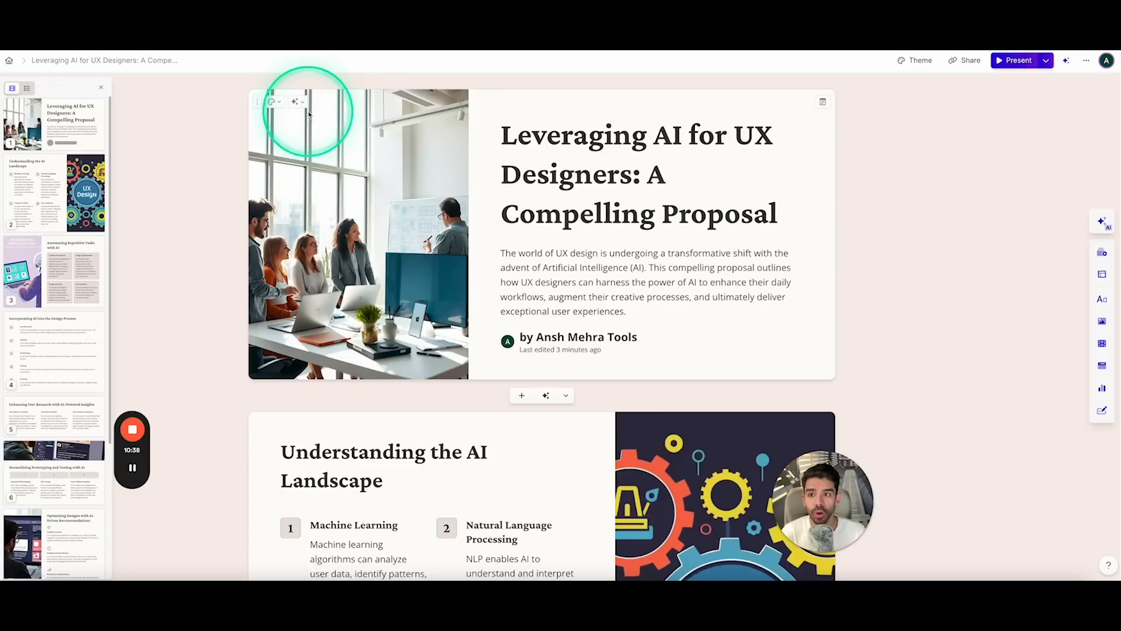
click(260, 106)
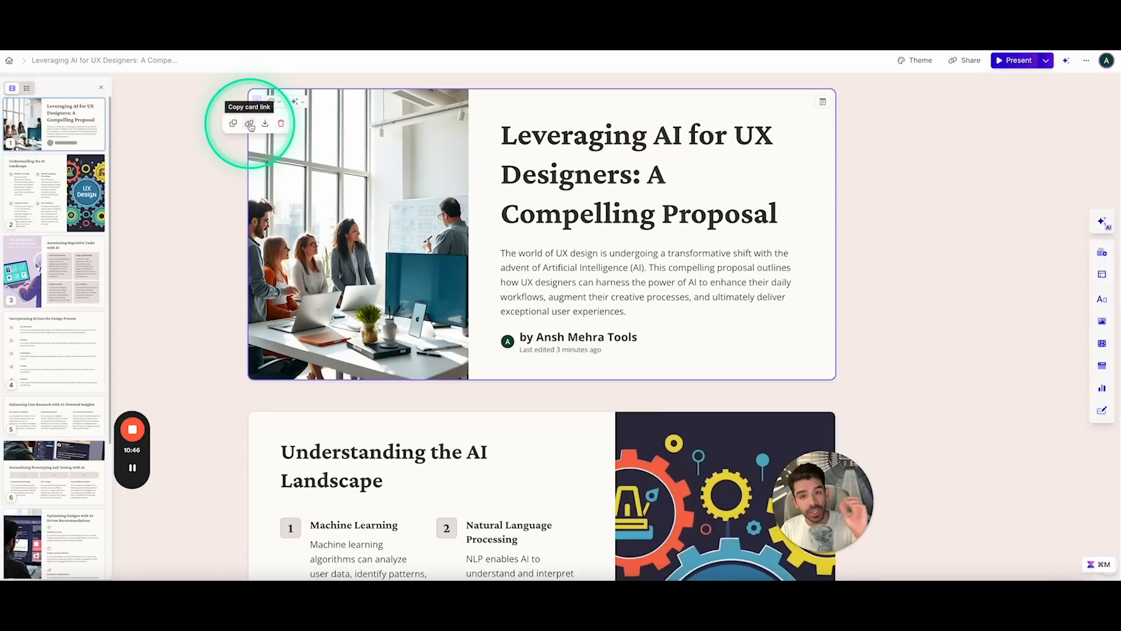
click(262, 125)
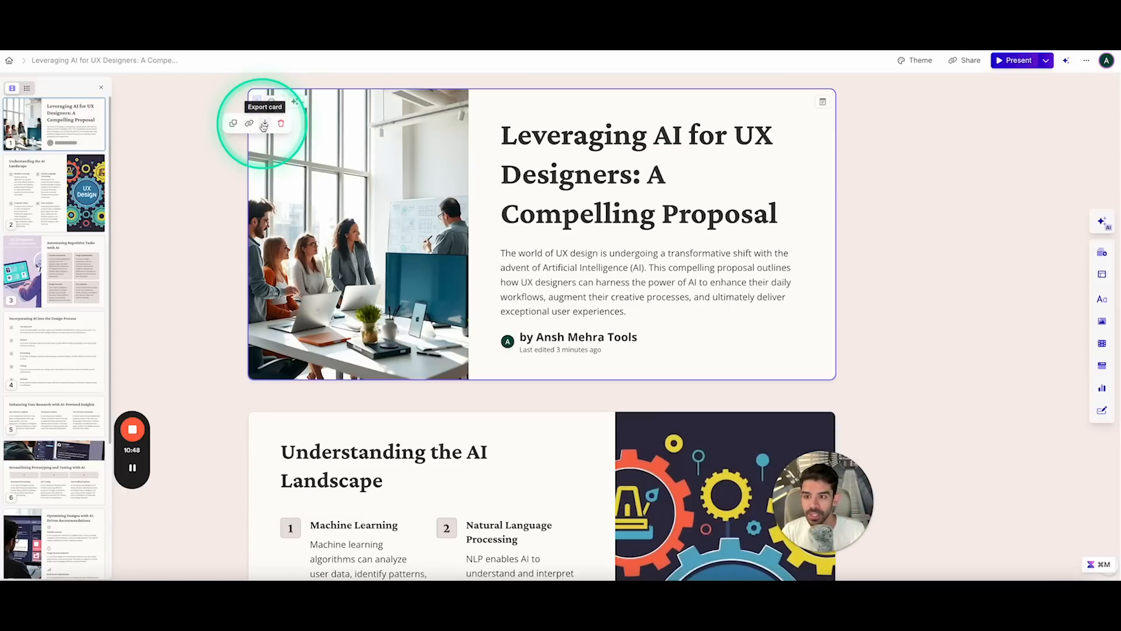
click(264, 124)
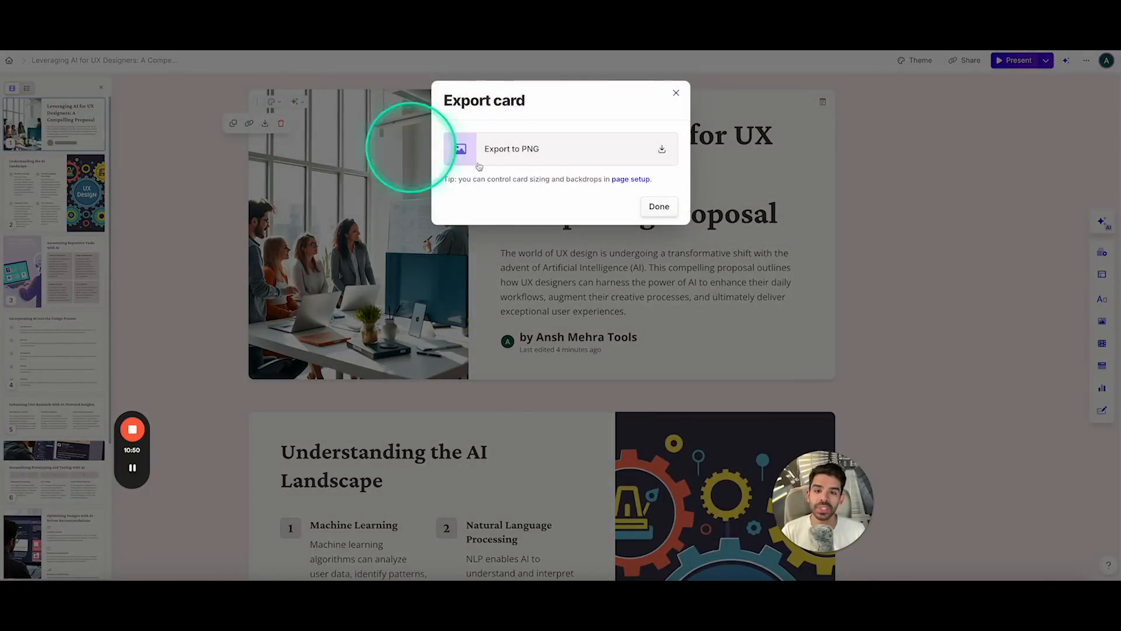
click(564, 155)
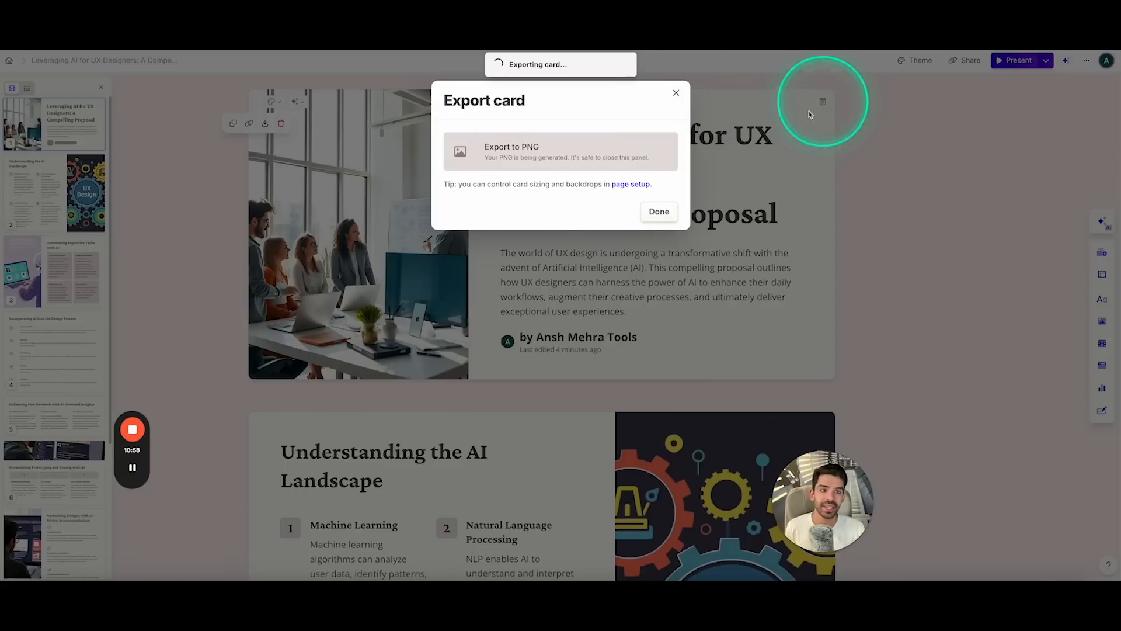
click(676, 94)
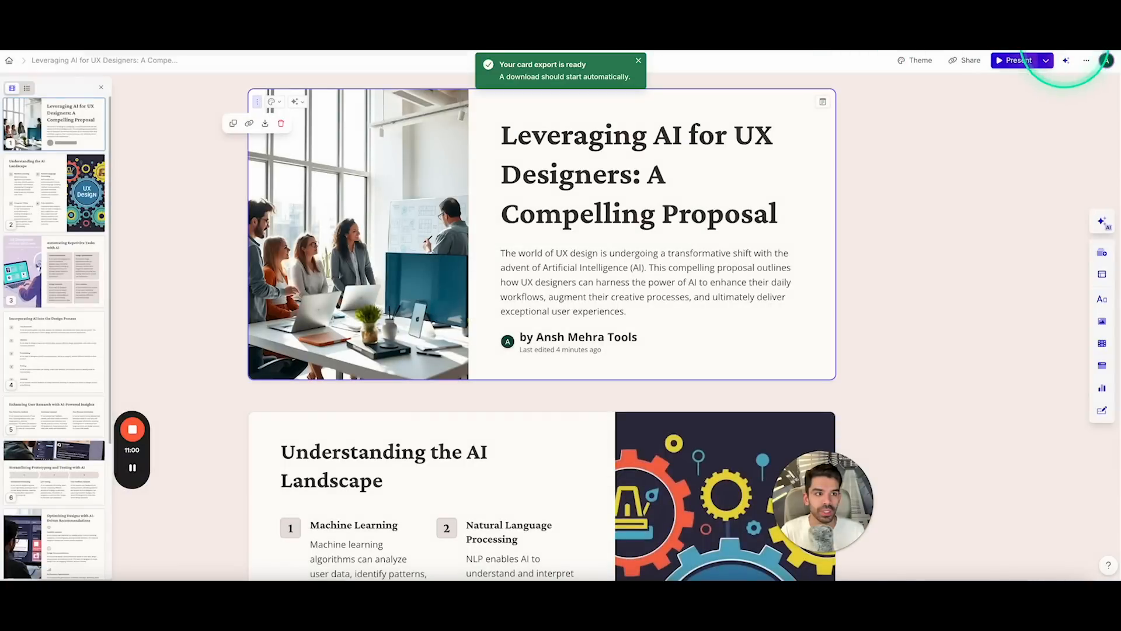
Open the downloaded PNG of the title card, inspect its heading text and return to the presentation.
click(1077, 41)
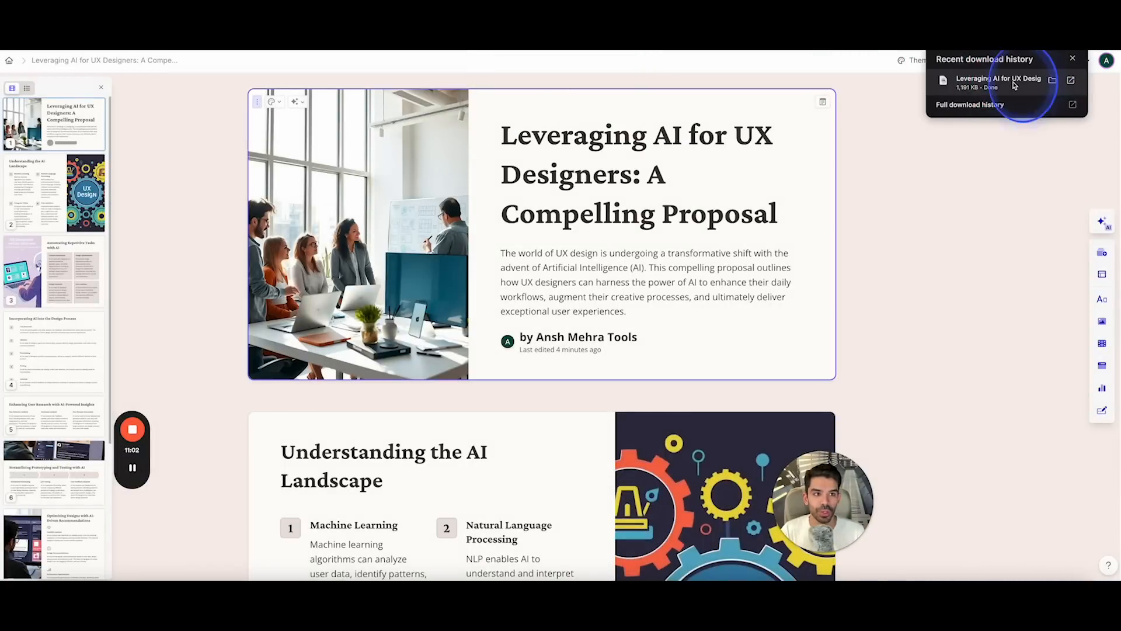
click(1009, 82)
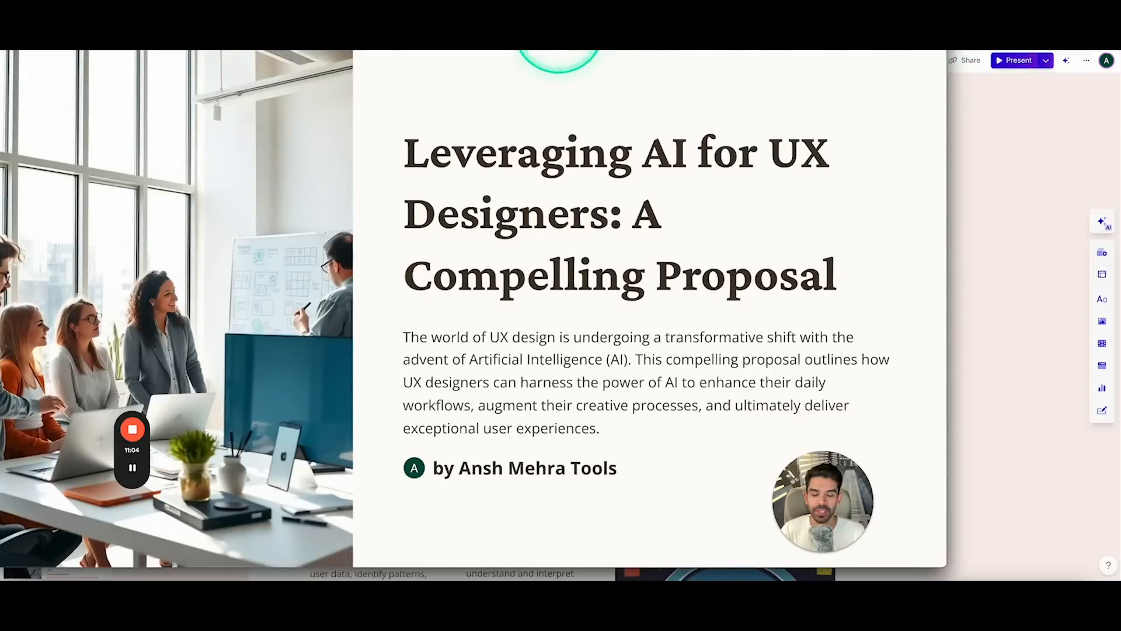
drag(558, 27, 648, 29)
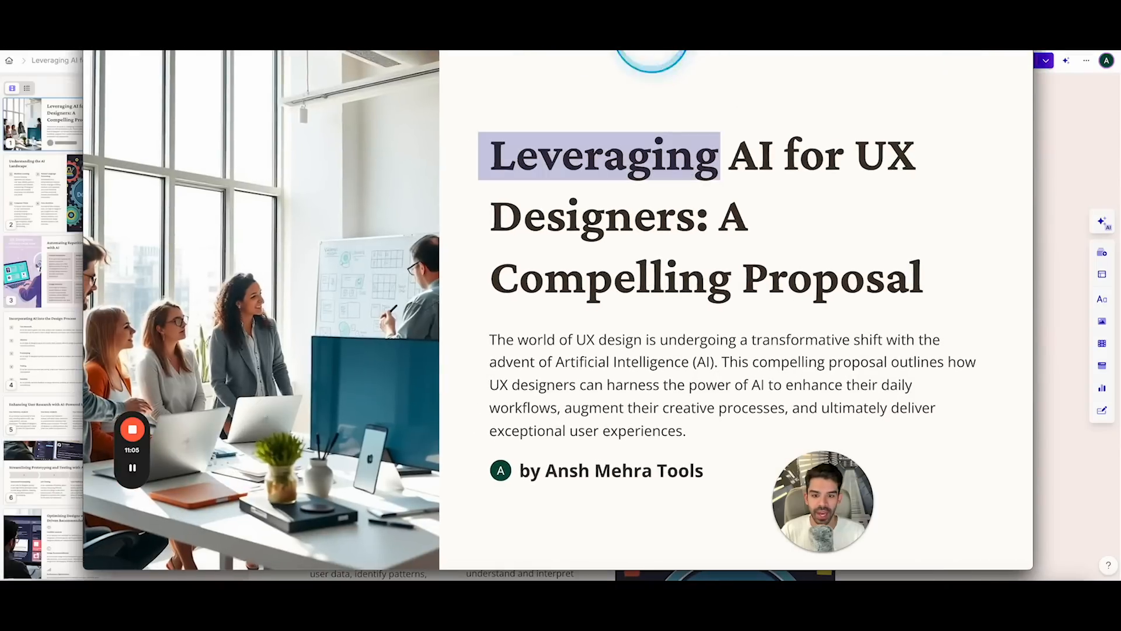
click(558, 271)
drag(470, 149, 746, 260)
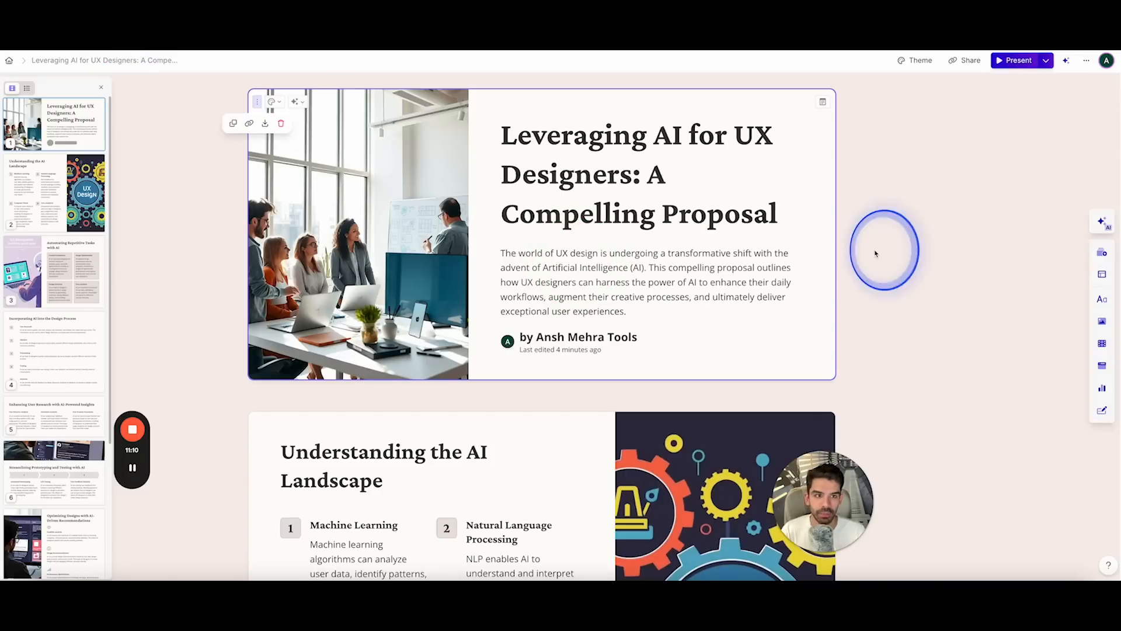
click(876, 250)
Try the right, full-background, top and blank layouts on the title card, then return it to the left layout.
click(273, 102)
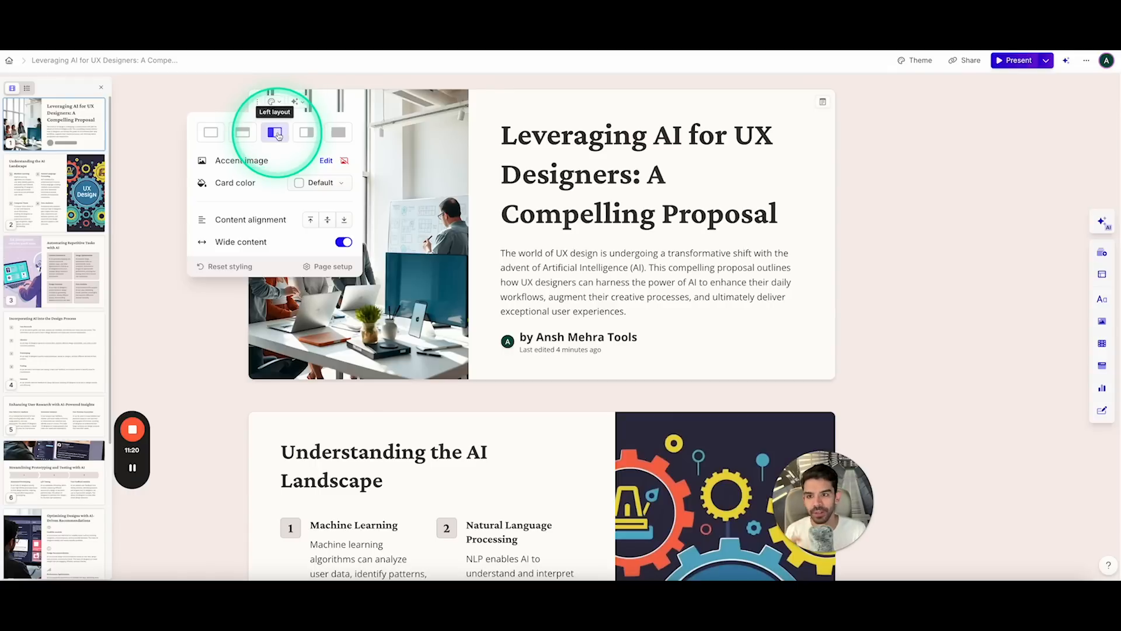
click(307, 133)
click(334, 134)
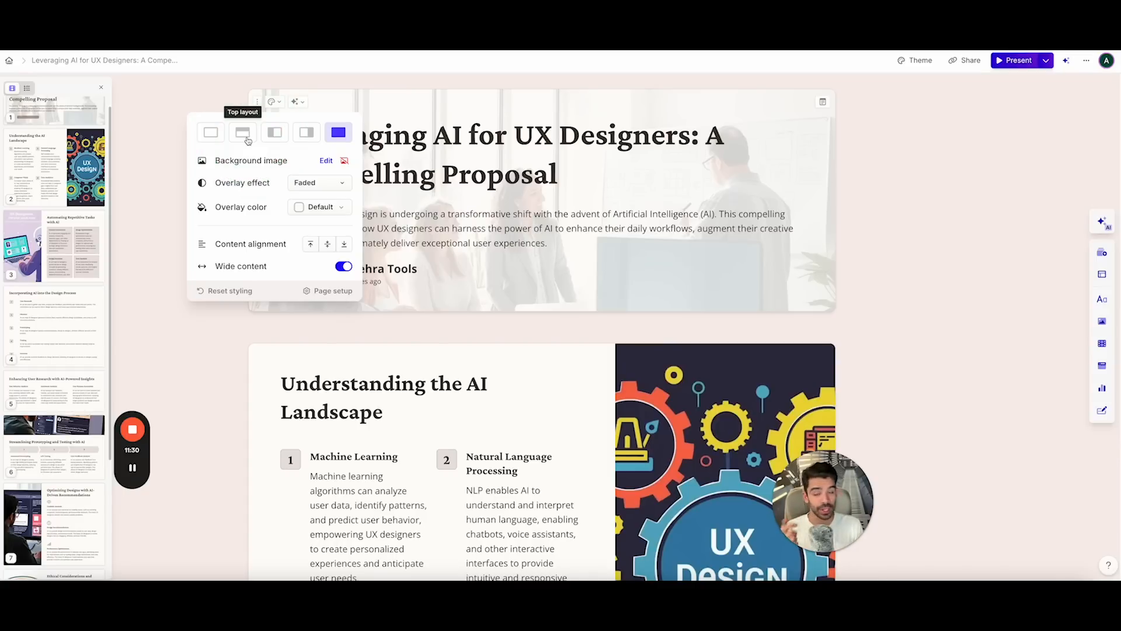
click(248, 140)
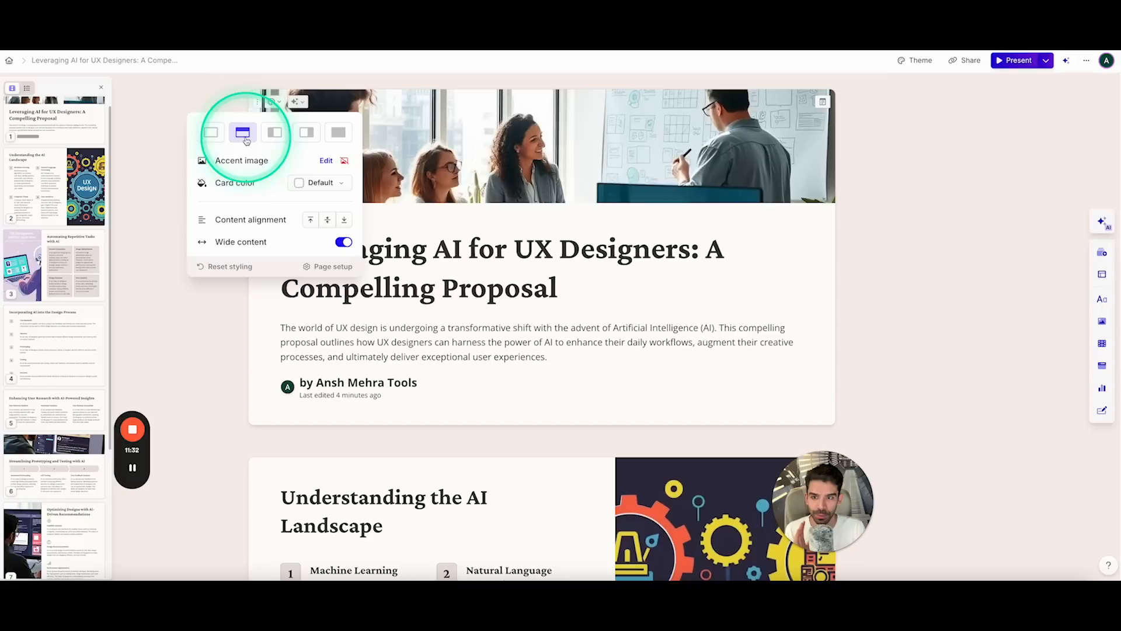
click(212, 134)
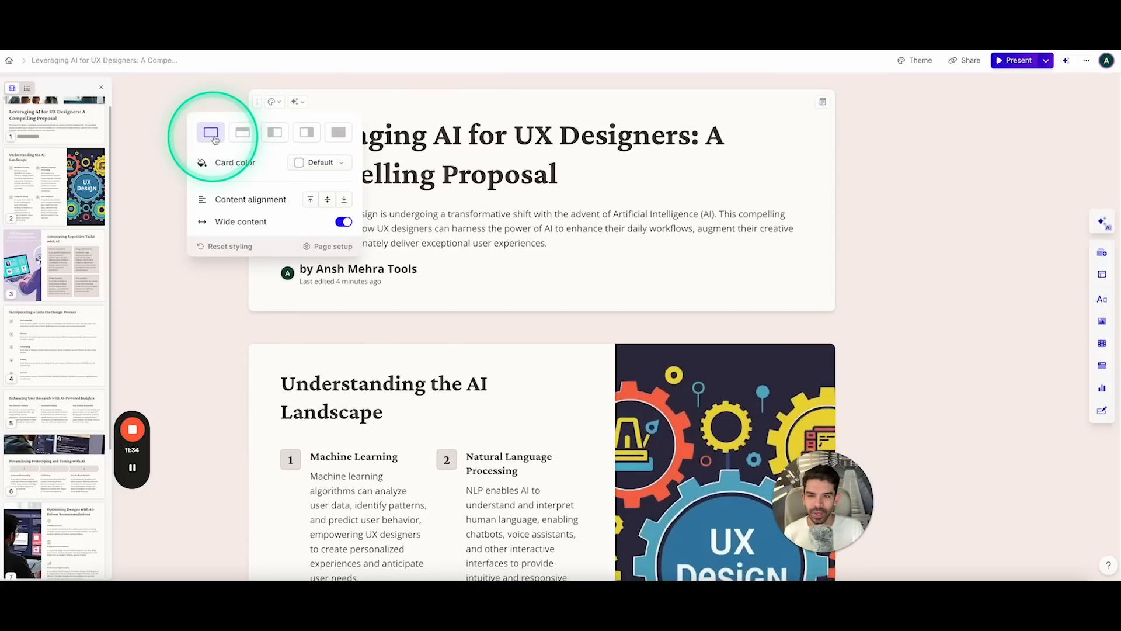
click(249, 138)
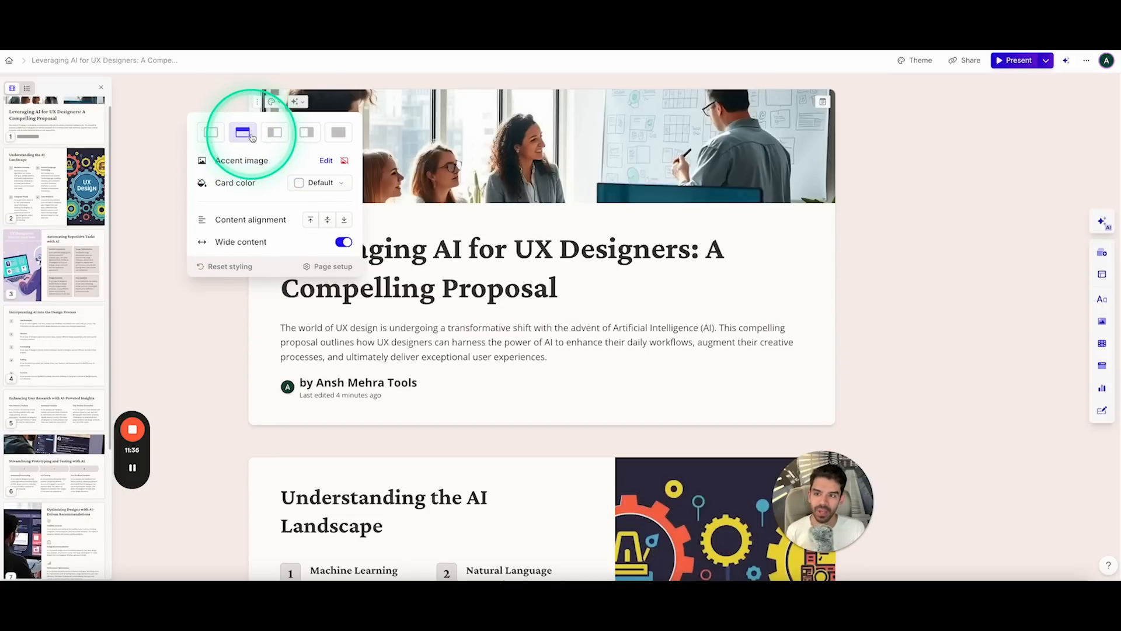
click(282, 135)
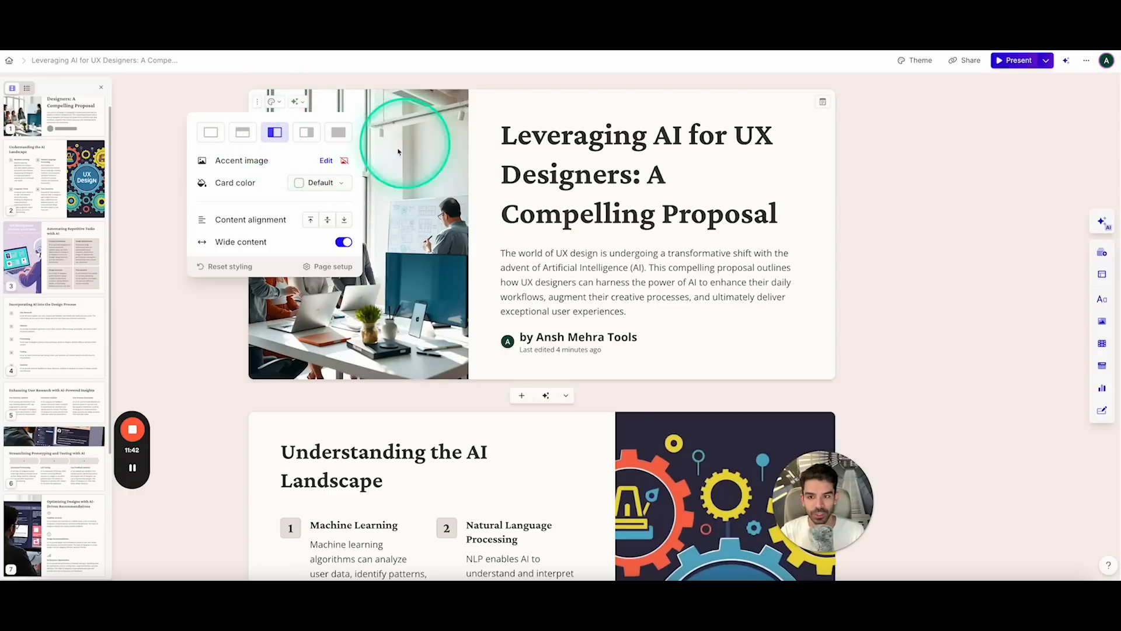
Replace the title card's accent image prompt with "a team working on a moodboard for an app." and enhance it with AI.
click(330, 164)
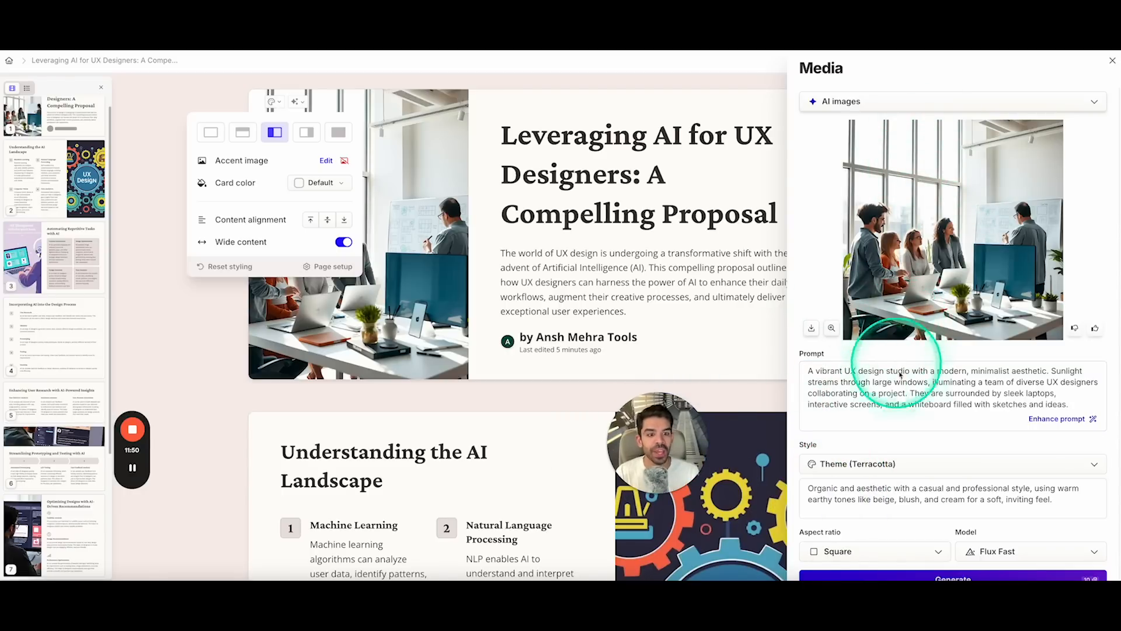
click(972, 397)
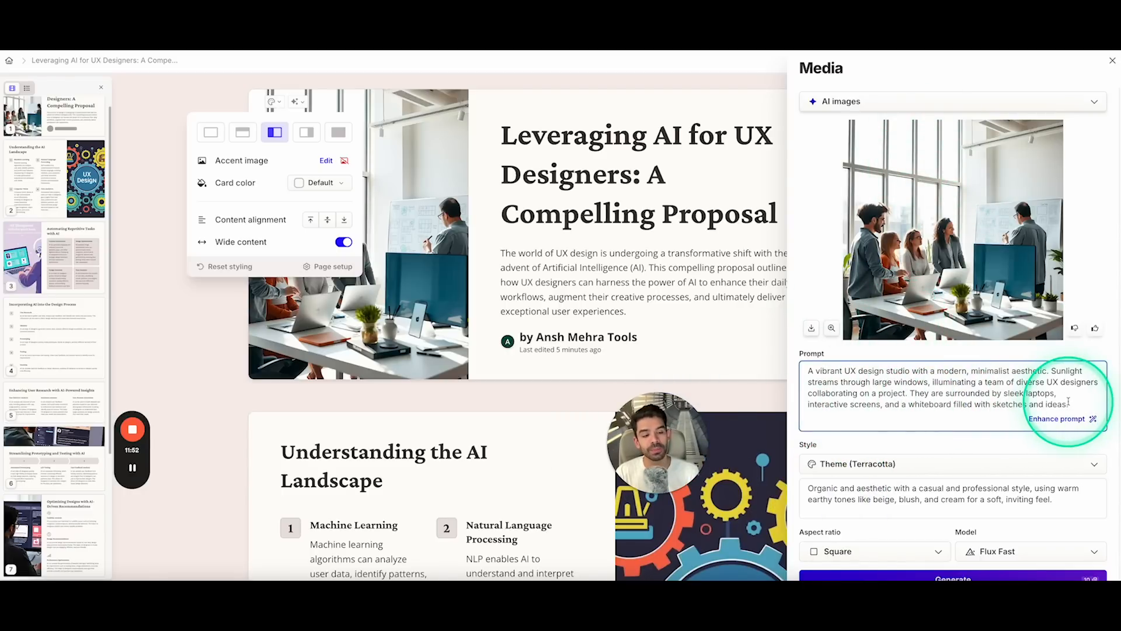
drag(1087, 404, 797, 371)
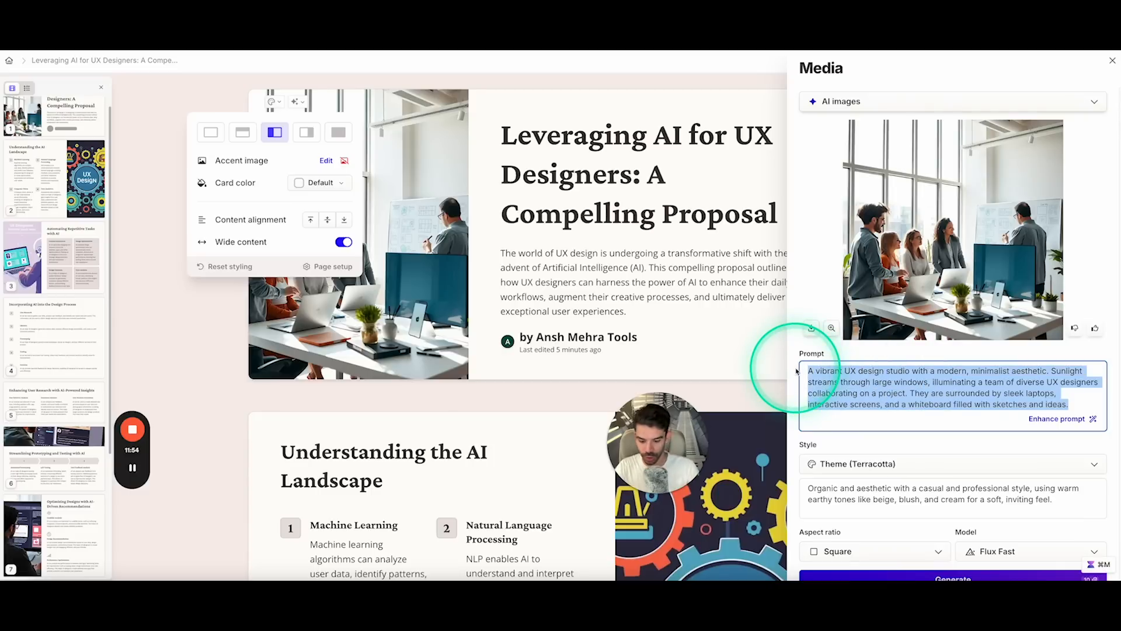
text(a team )
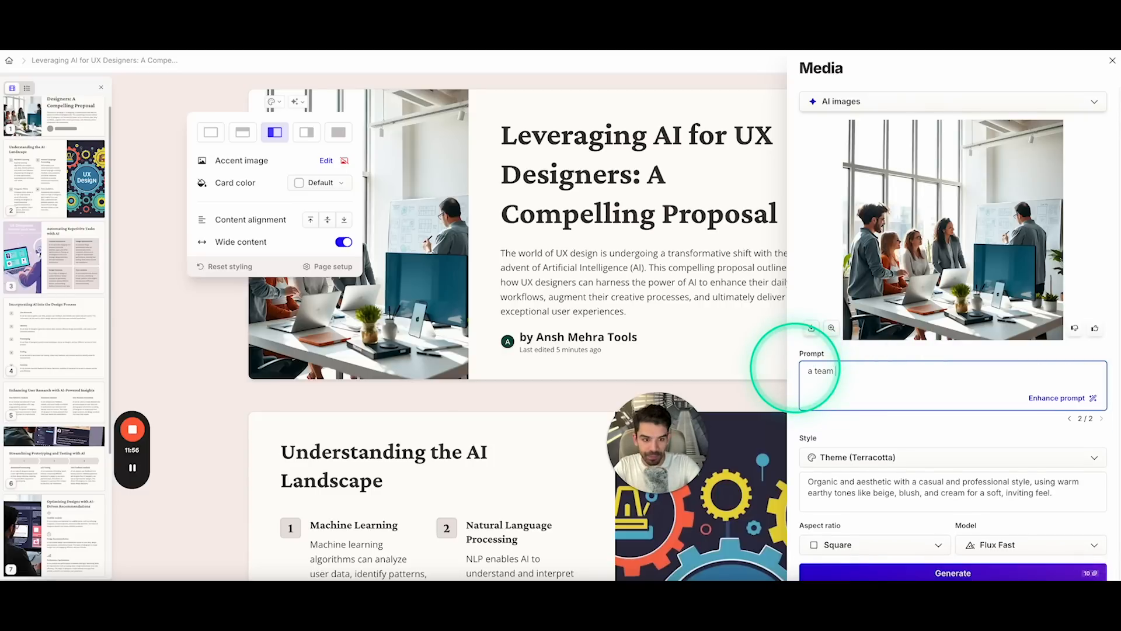
text(working on a moodboard for an)
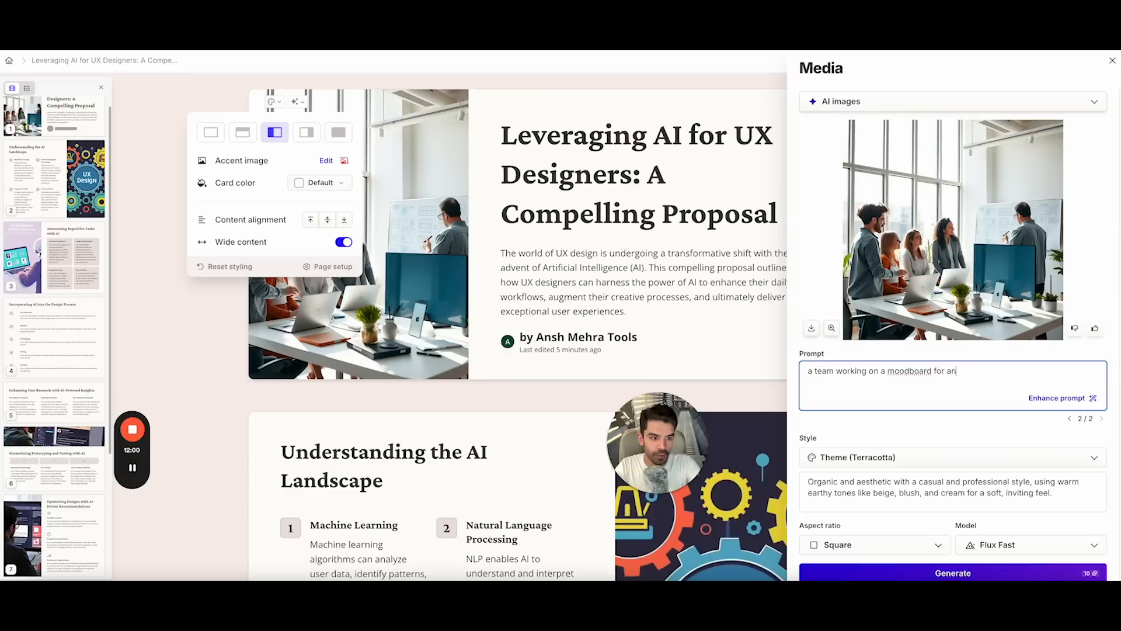
text( app.)
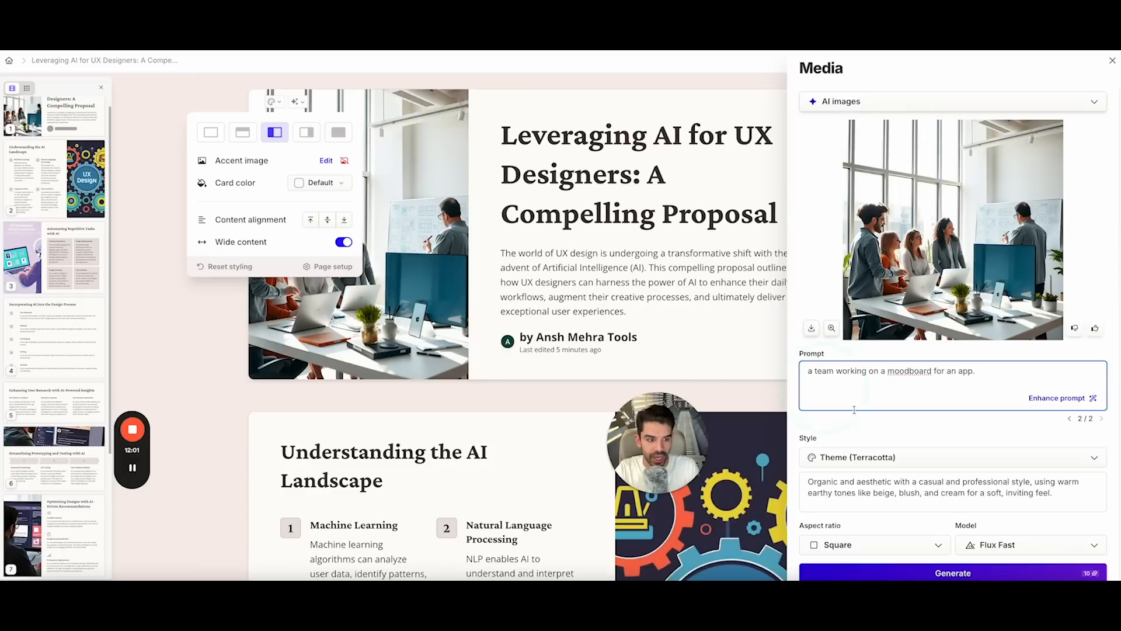
click(1071, 400)
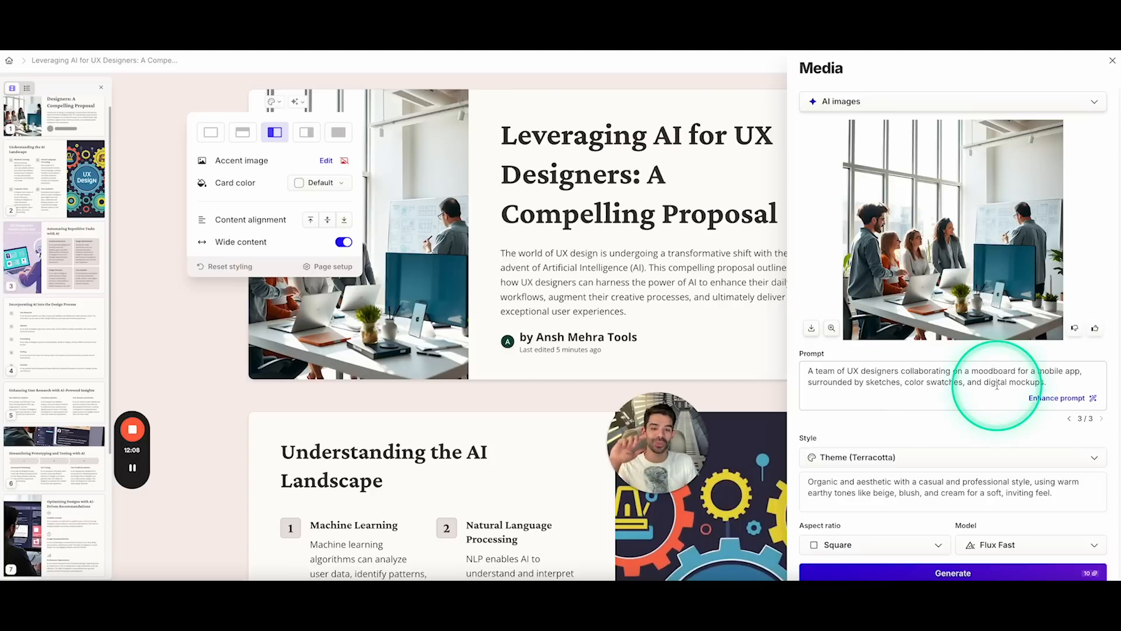
Check the available image models, keep Flux Fast and generate new accent images from the enhanced prompt.
scroll(995, 388, down, 1)
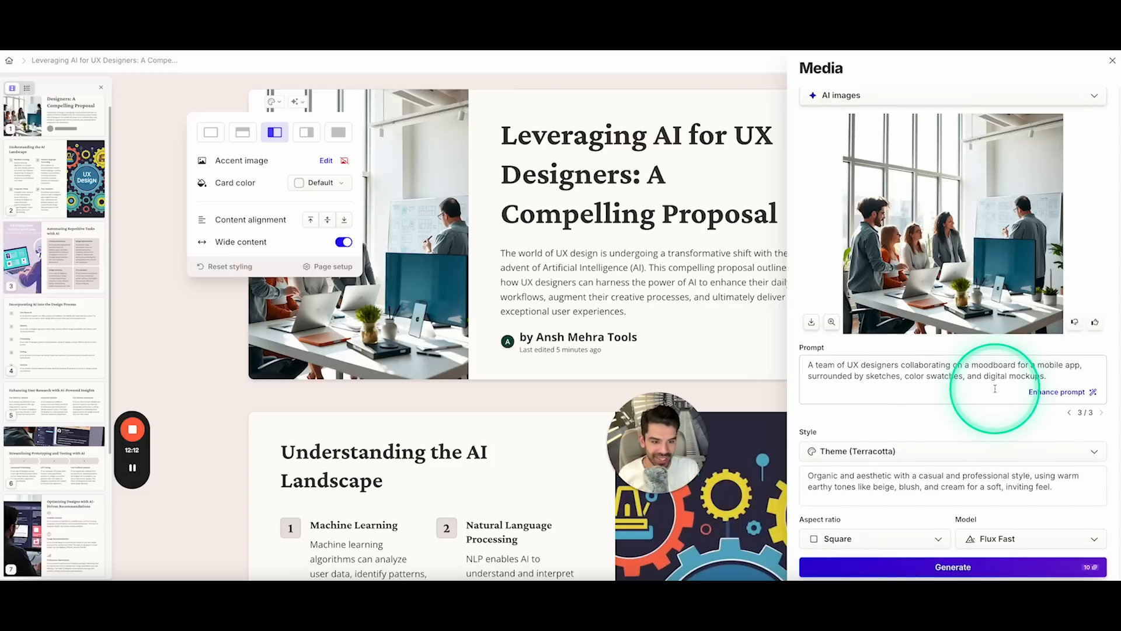
scroll(995, 388, down, 3)
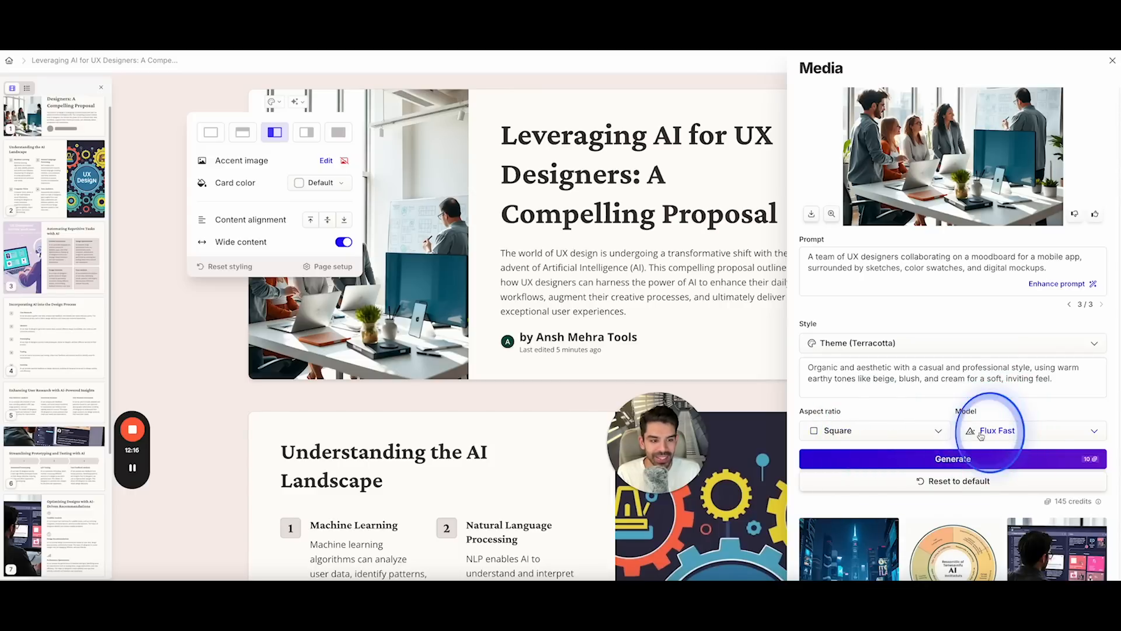
click(982, 435)
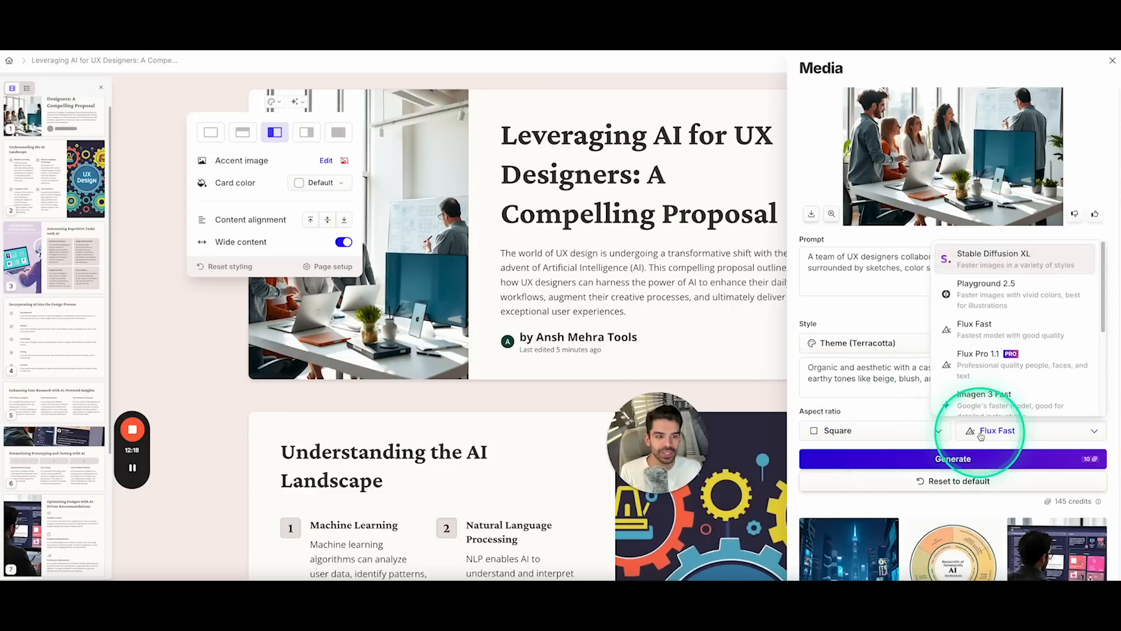
click(981, 435)
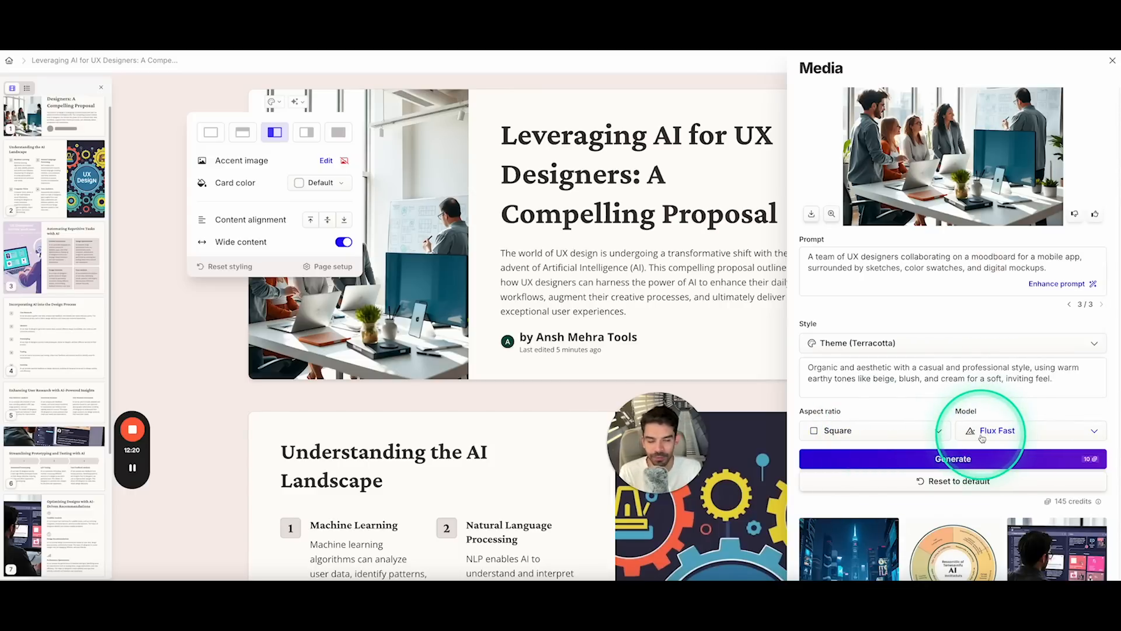
click(985, 435)
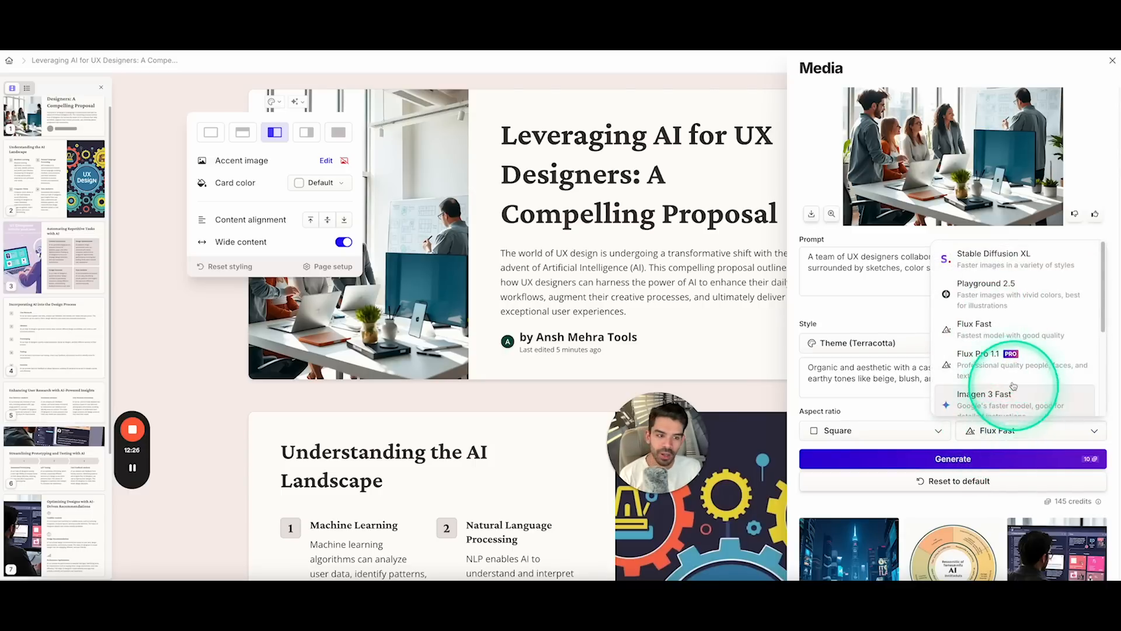
click(1000, 431)
click(974, 461)
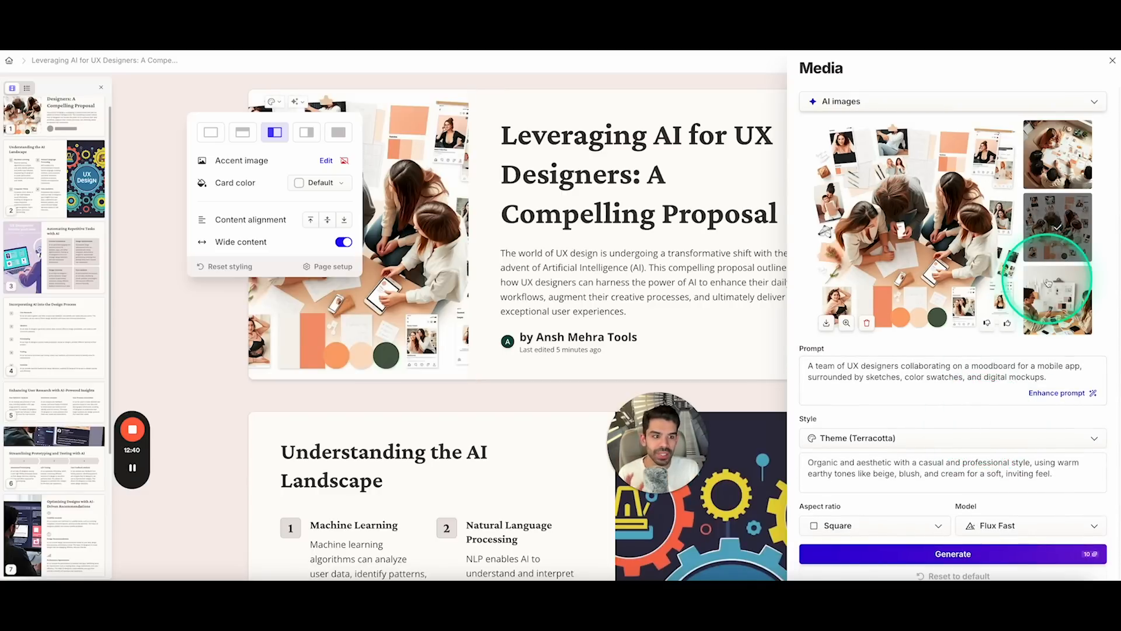
Compare the generated images, keep the third one as the title card's accent image and finish after viewing the other media sources.
click(1053, 304)
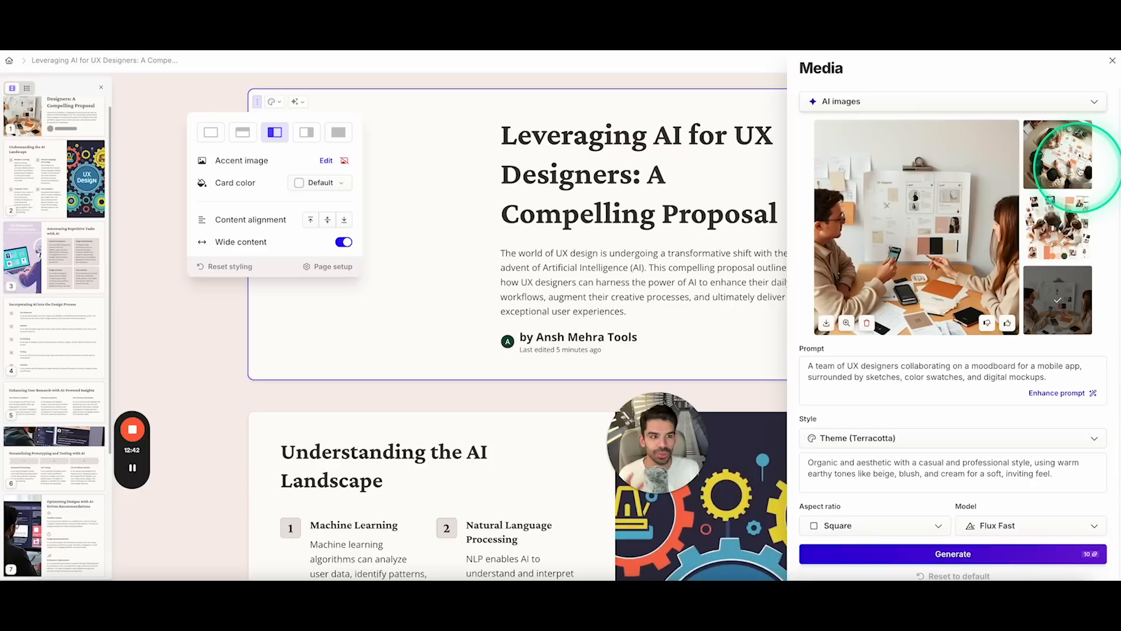
click(1080, 169)
click(1061, 291)
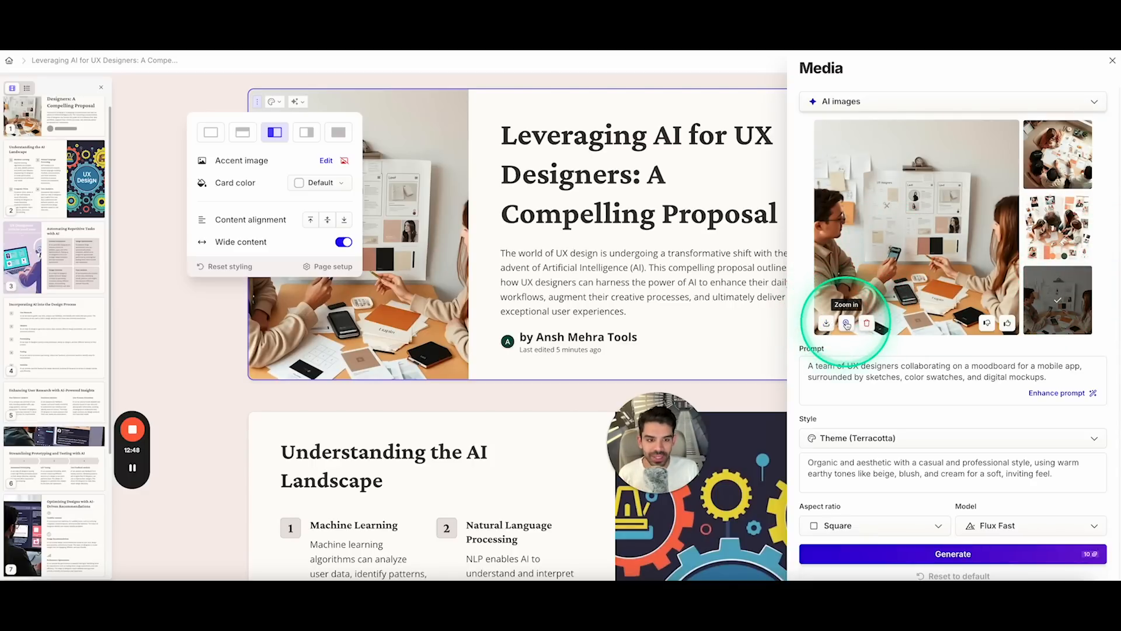
click(1091, 100)
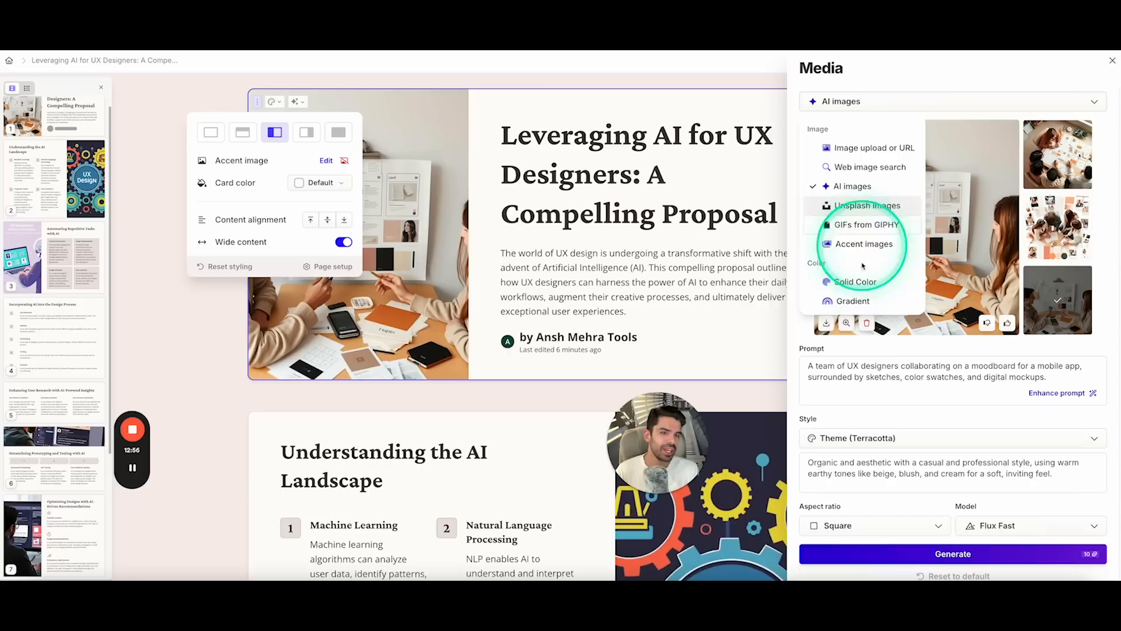
click(1112, 61)
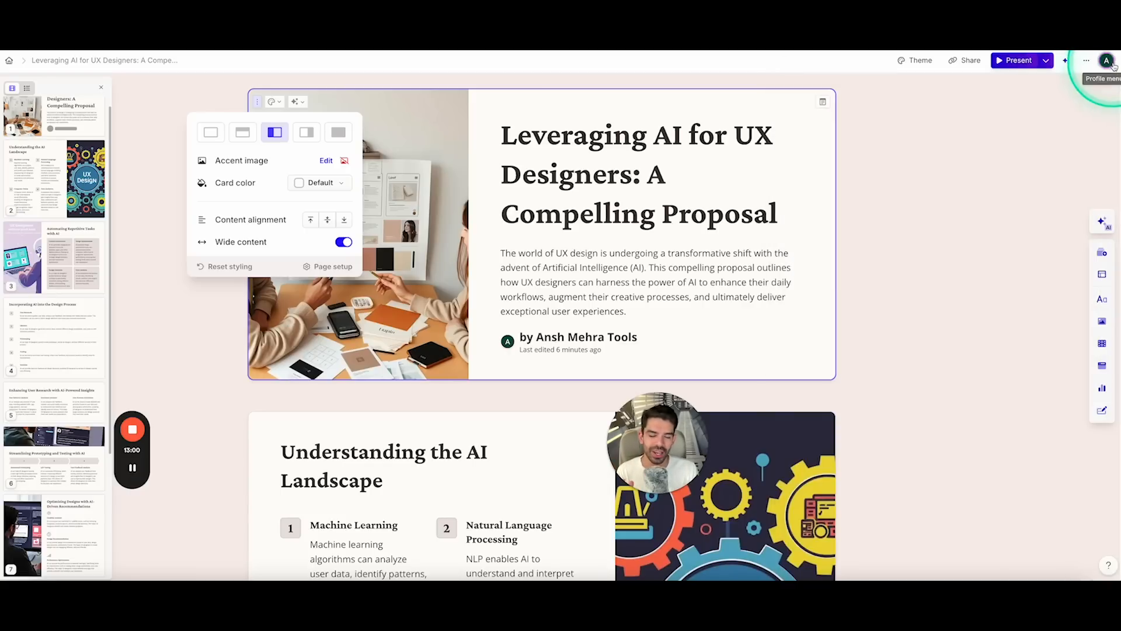
click(357, 92)
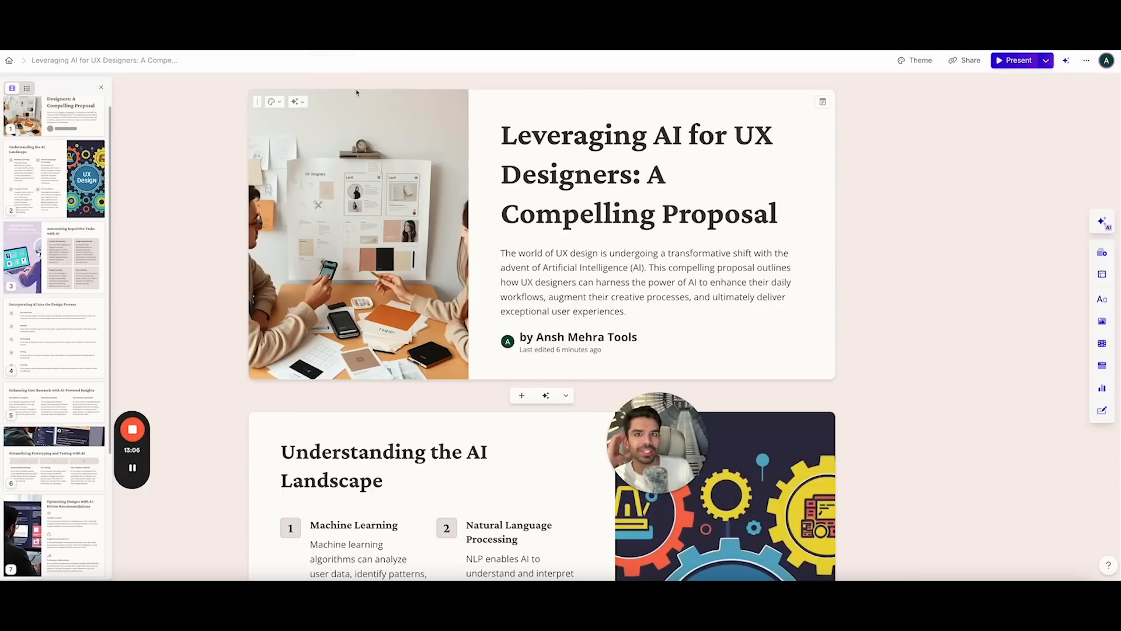
click(364, 92)
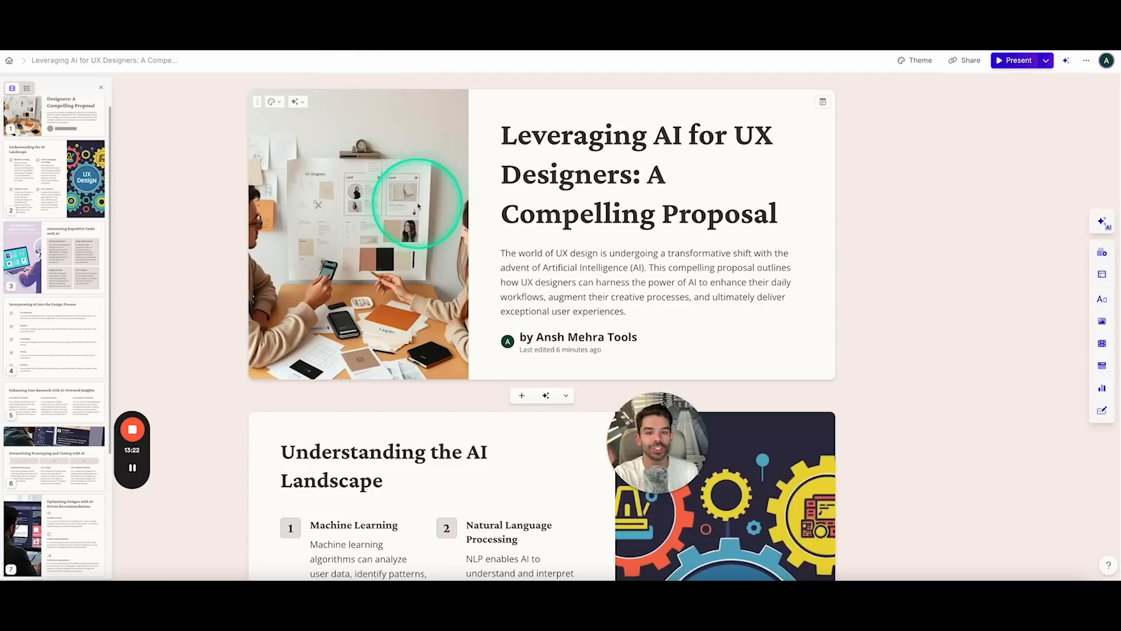
click(654, 494)
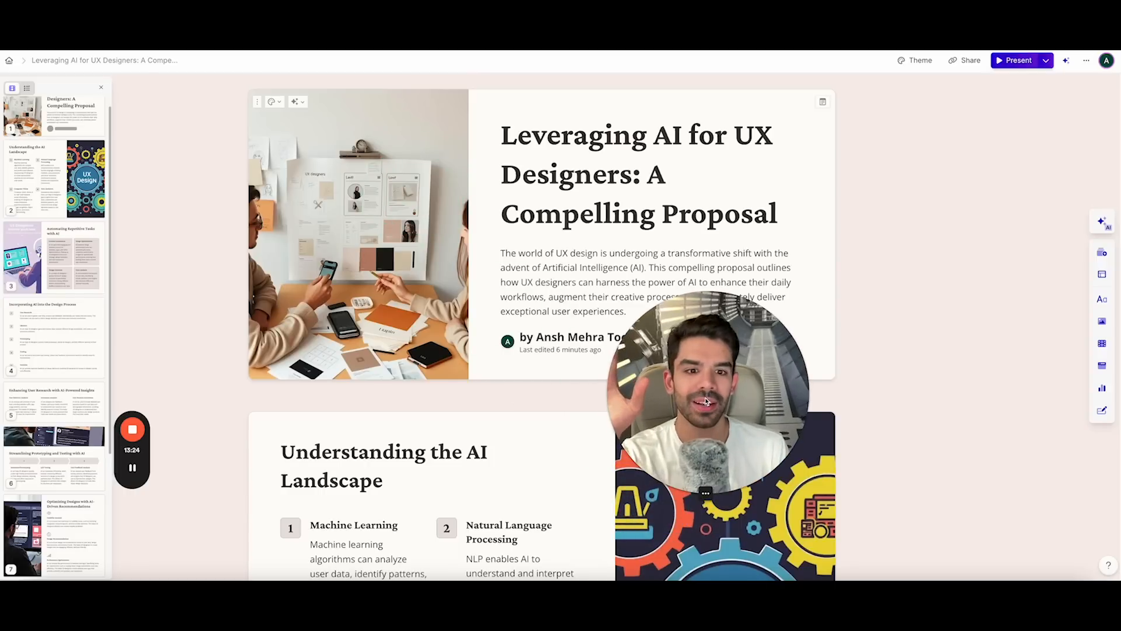
drag(695, 426, 926, 315)
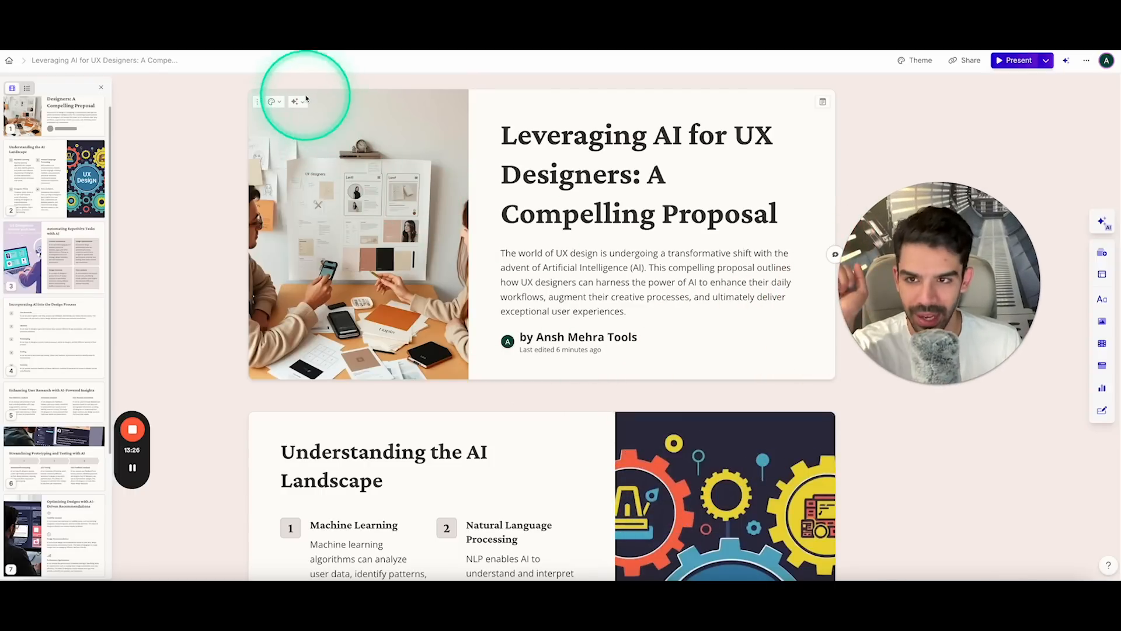
Try dark brown, dark grey, purple, blue, red and orange as the title card's color, then set it to white (#FFFFFF).
click(280, 103)
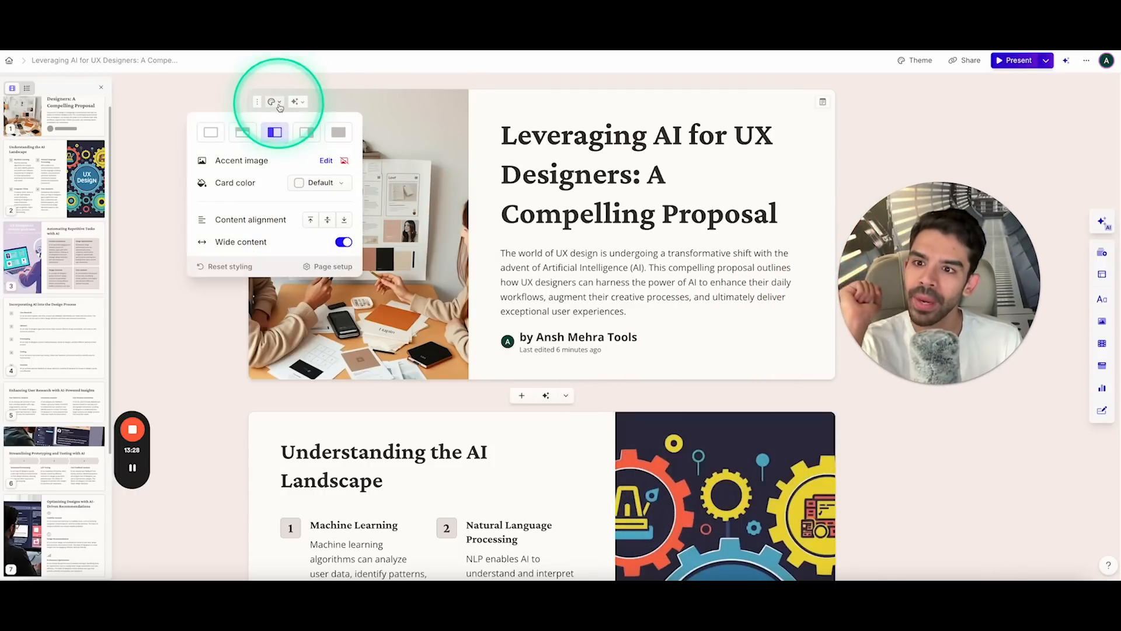
click(295, 186)
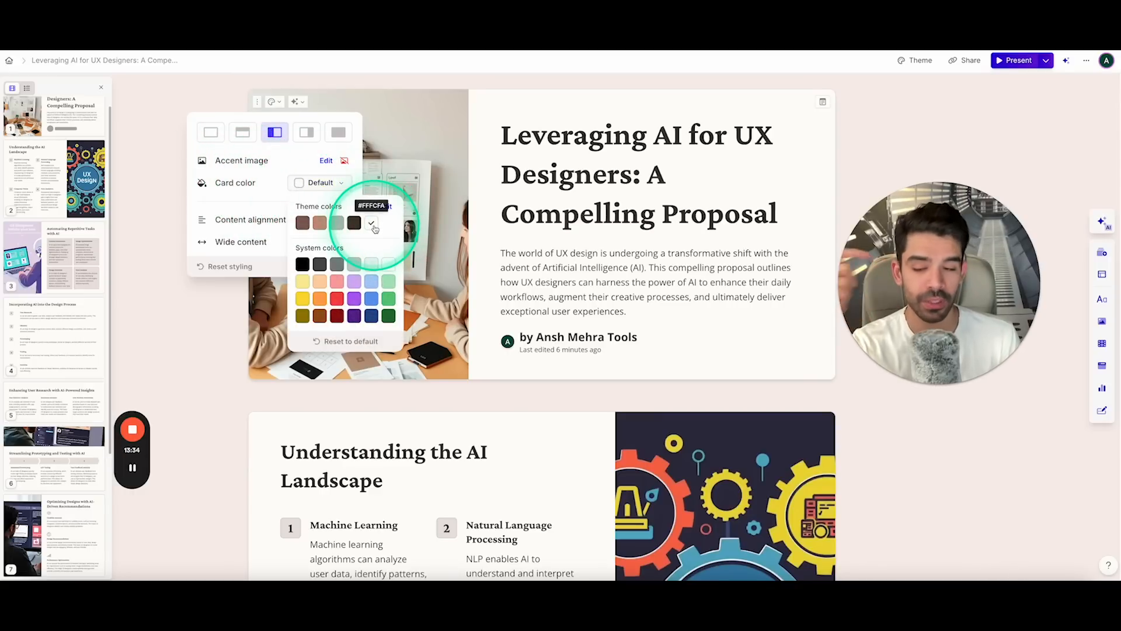
click(354, 223)
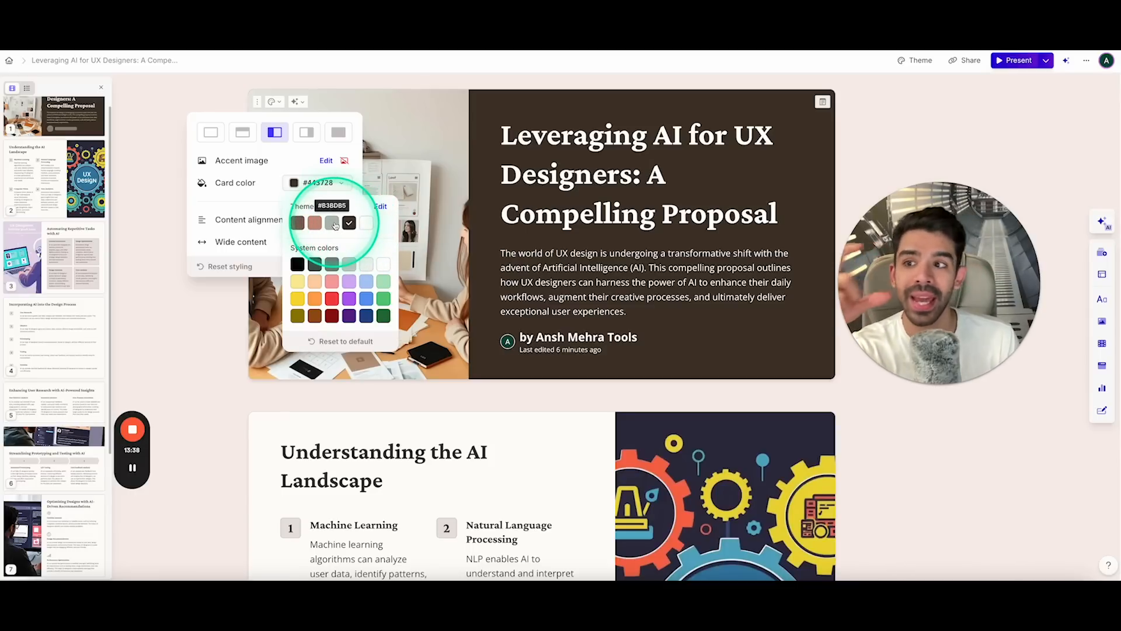
click(315, 264)
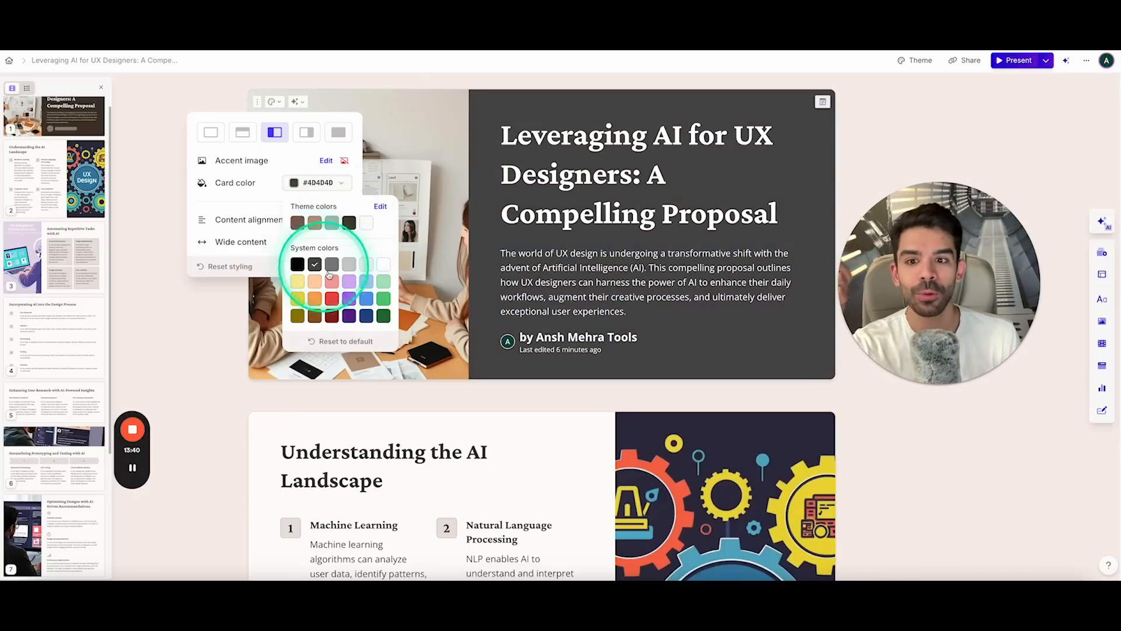
click(348, 300)
click(366, 300)
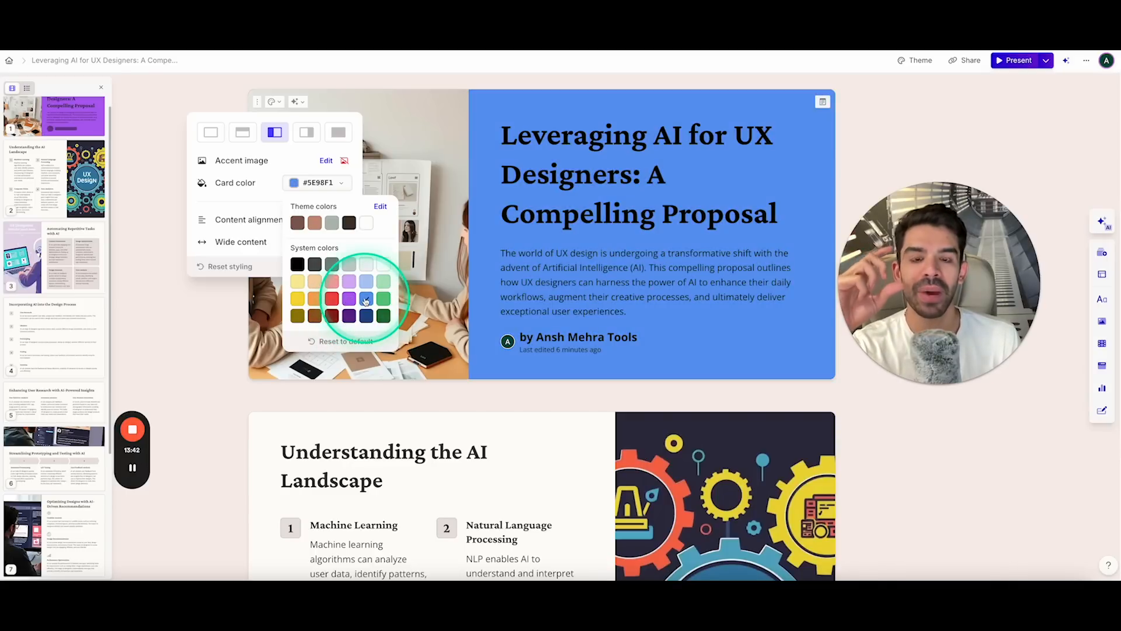
click(331, 298)
click(316, 299)
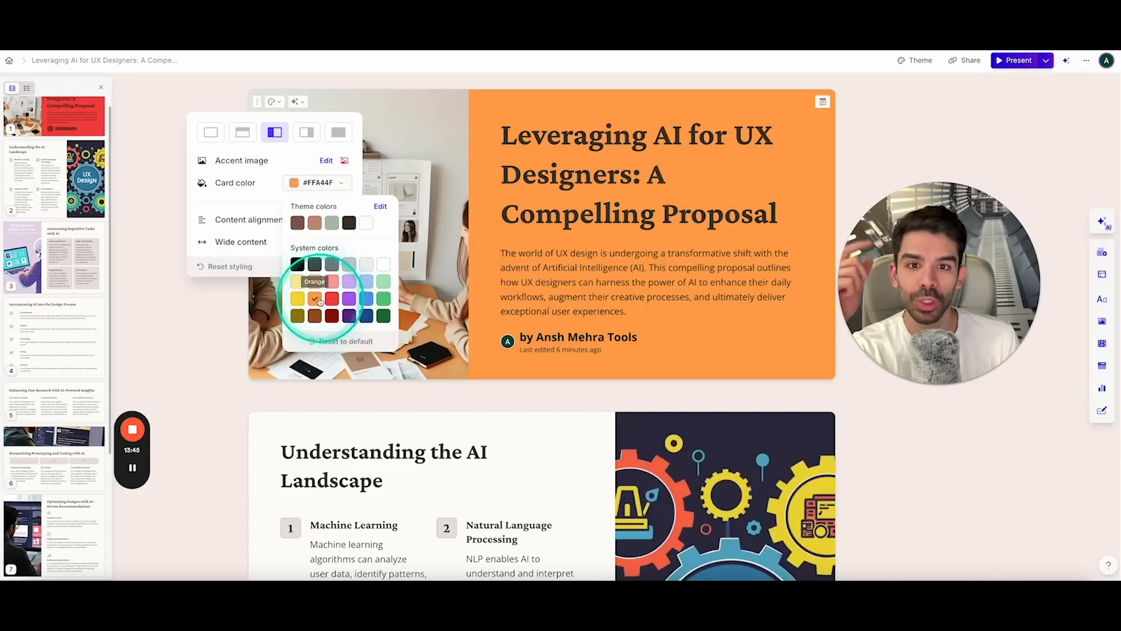
click(383, 264)
click(271, 201)
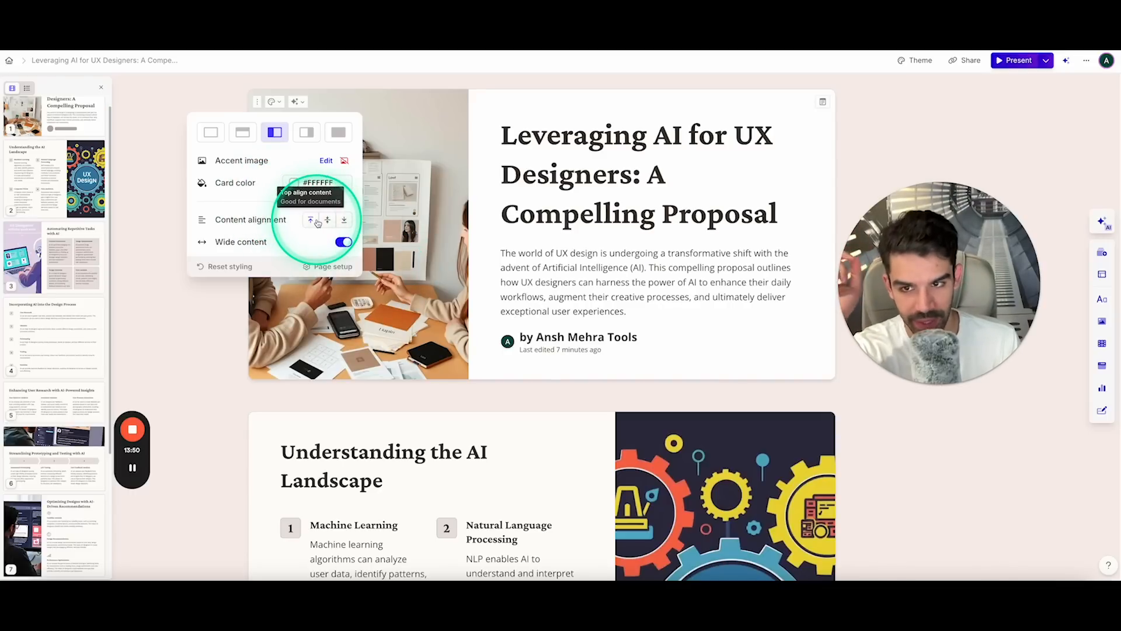
Center the title card's content vertically and try it without wide content, then turn wide content back on.
click(329, 222)
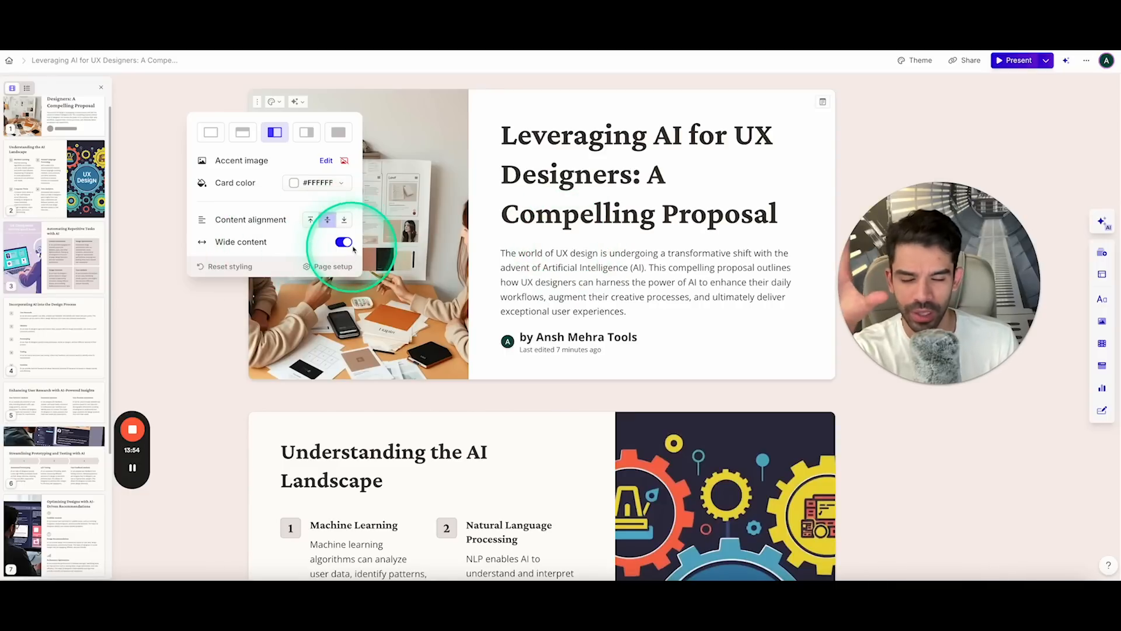
click(343, 242)
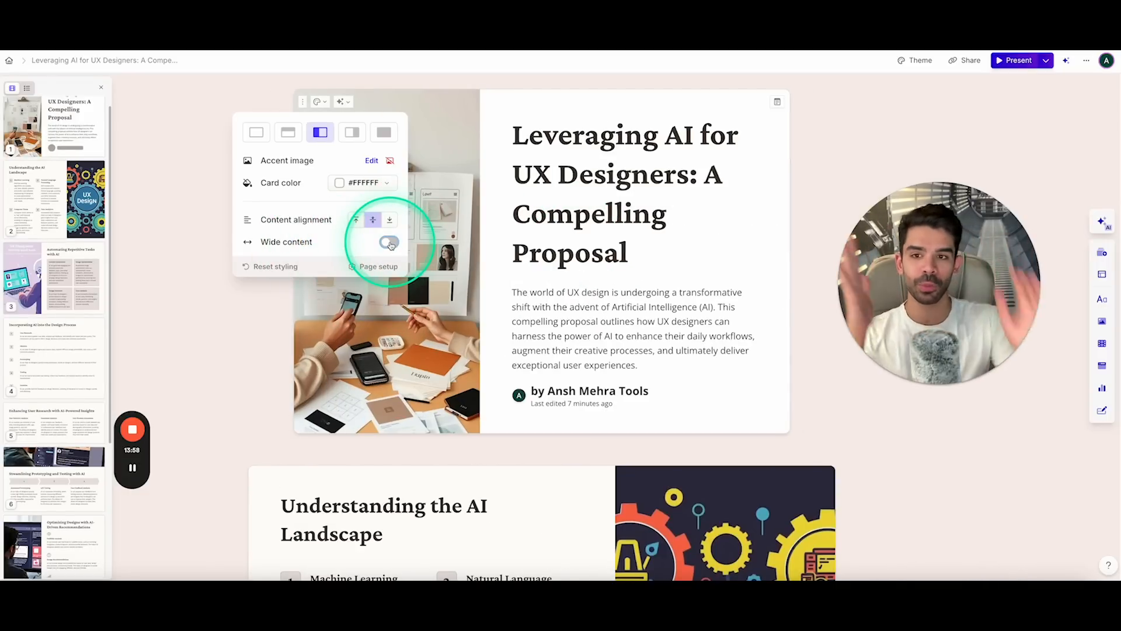
click(390, 244)
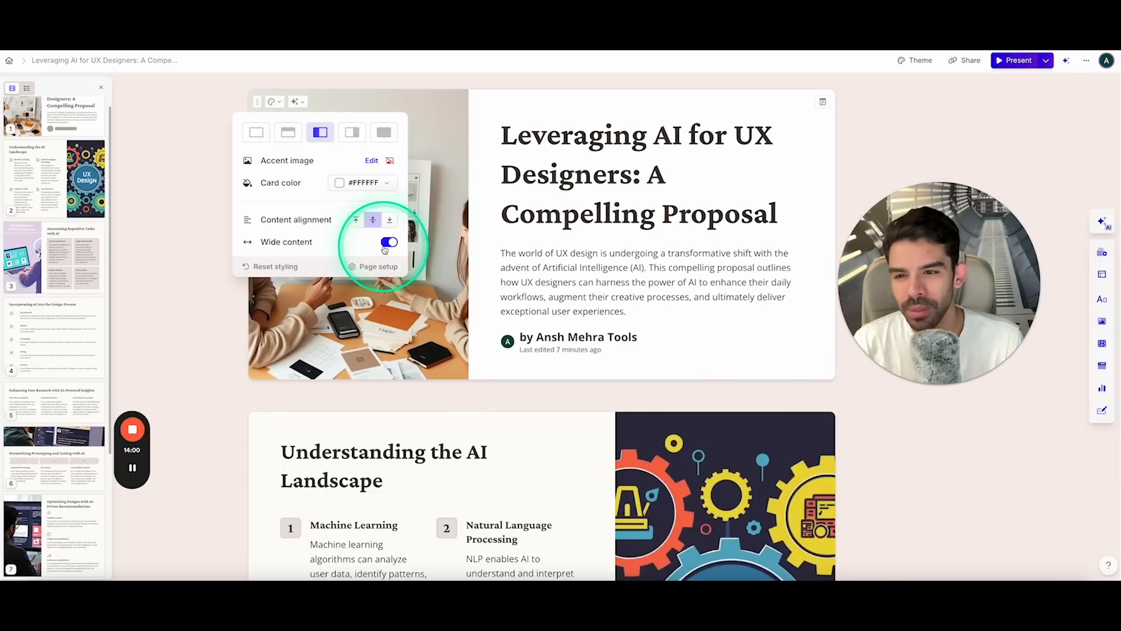
Reset all styling on the title card and open the page setup for the whole presentation.
click(271, 266)
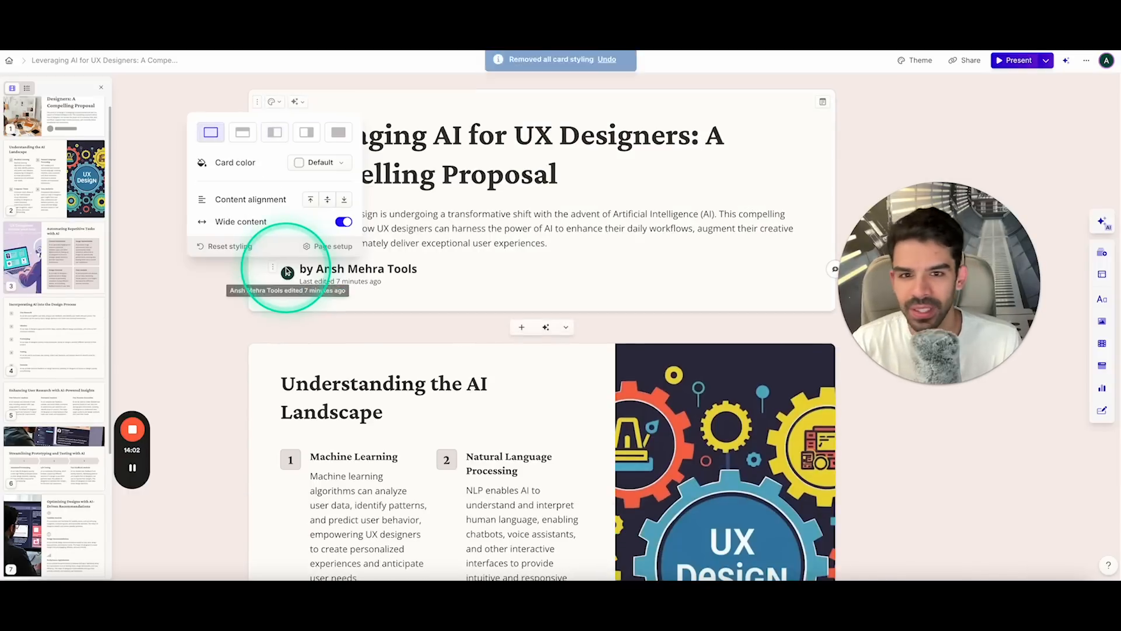
click(327, 245)
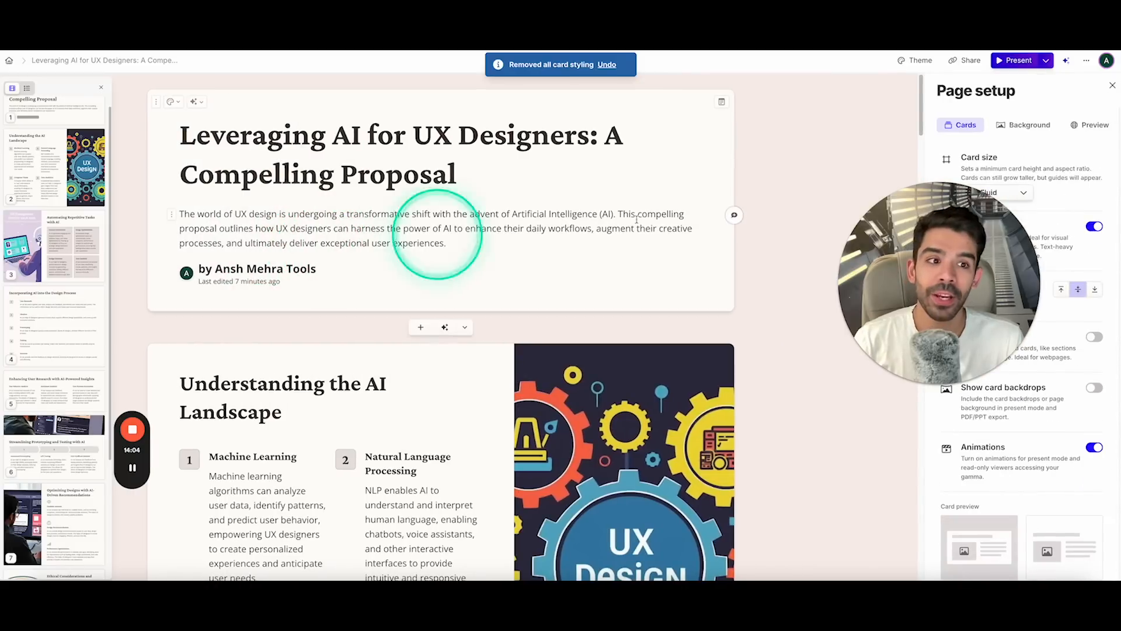
drag(936, 247, 814, 153)
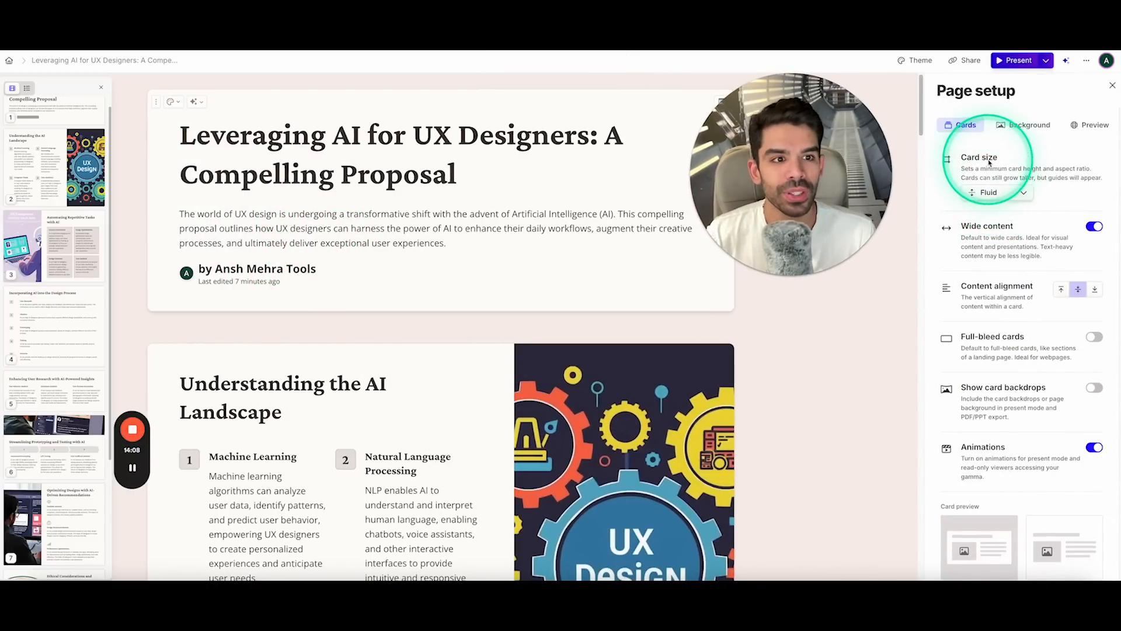
Look through the available card sizes and set the presentation's card size to 16:9.
click(1007, 195)
drag(832, 182, 766, 183)
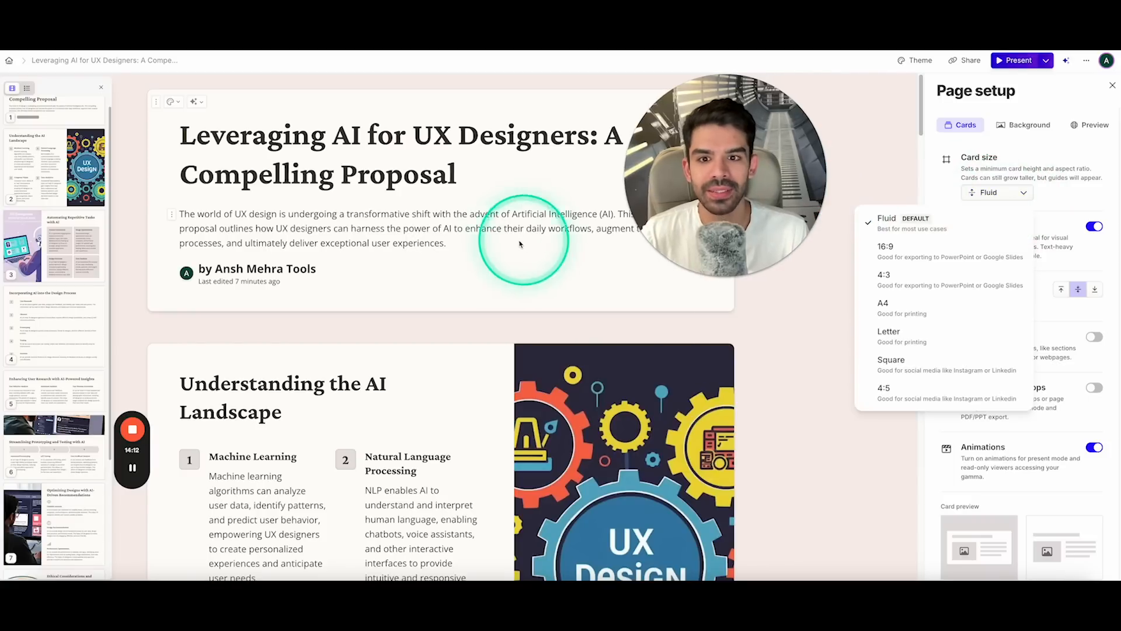
click(484, 246)
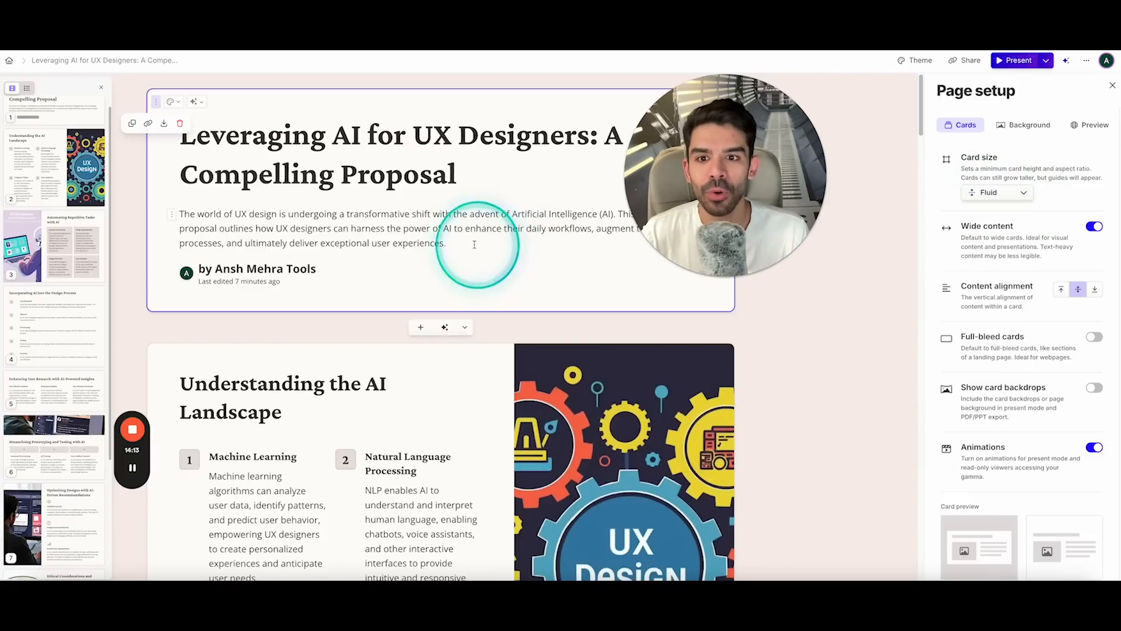
click(987, 195)
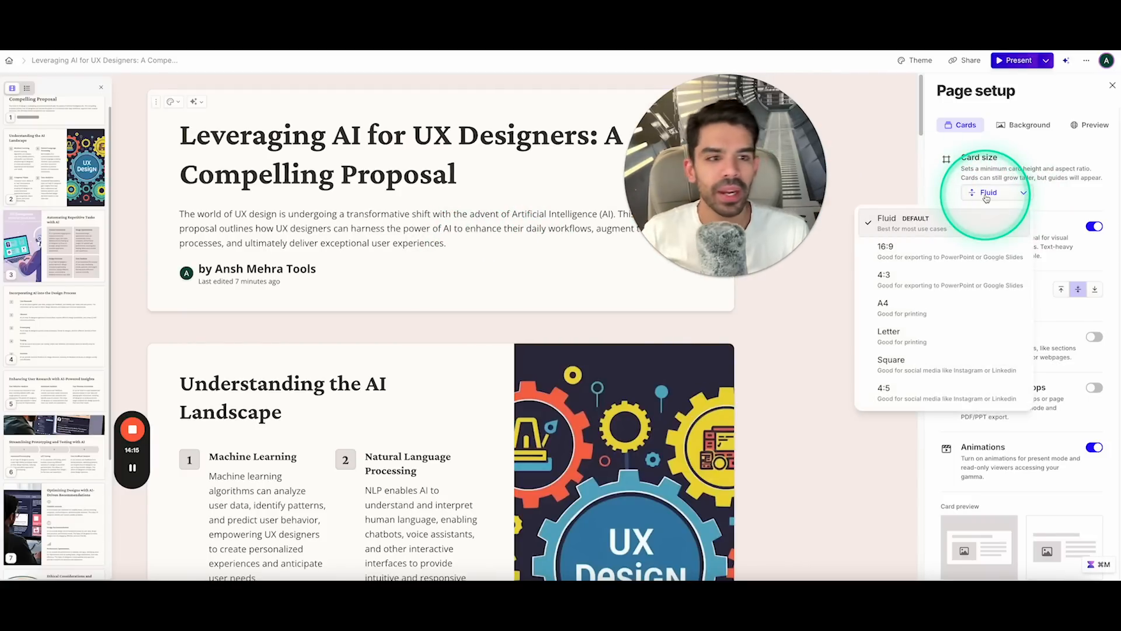
click(938, 255)
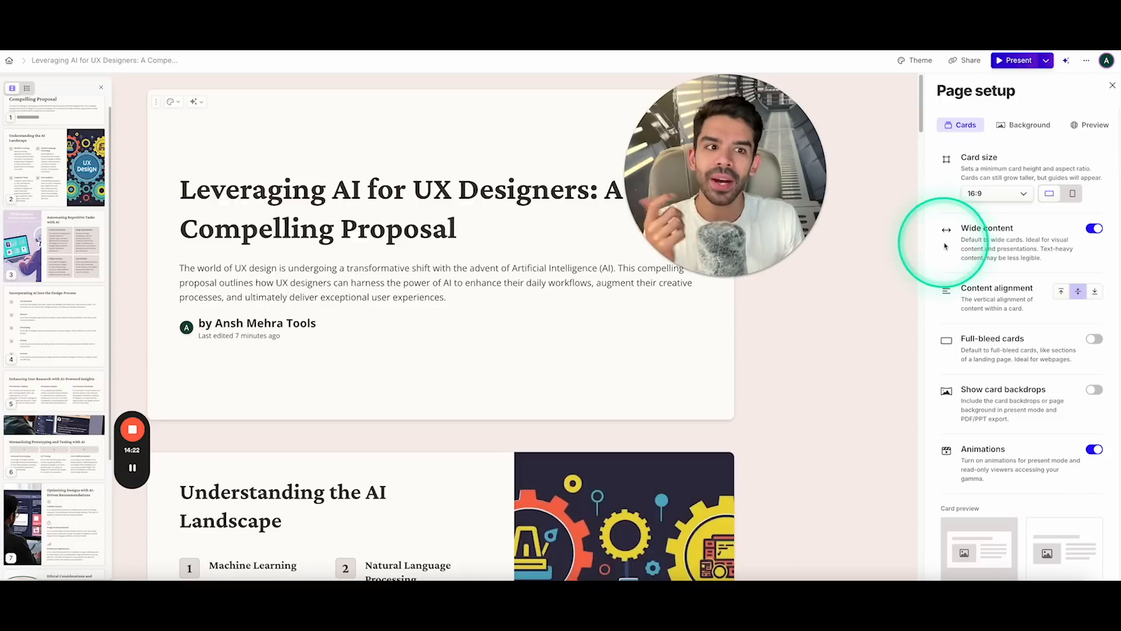
Change the card size to A4 and switch the cards to portrait orientation, checking how the cards look.
click(999, 194)
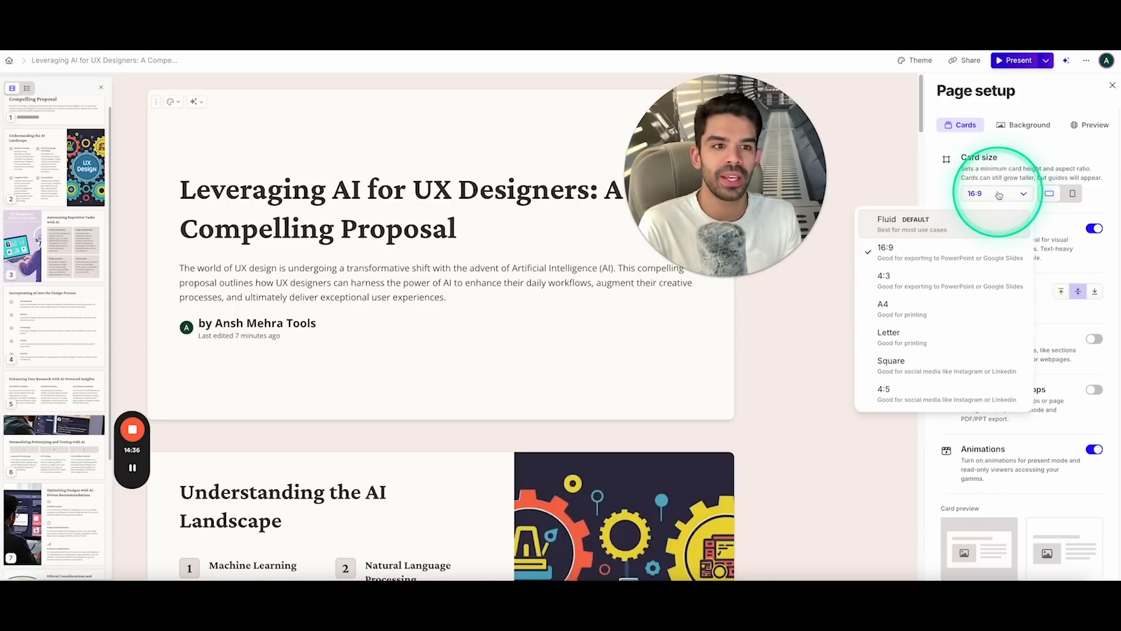
click(933, 301)
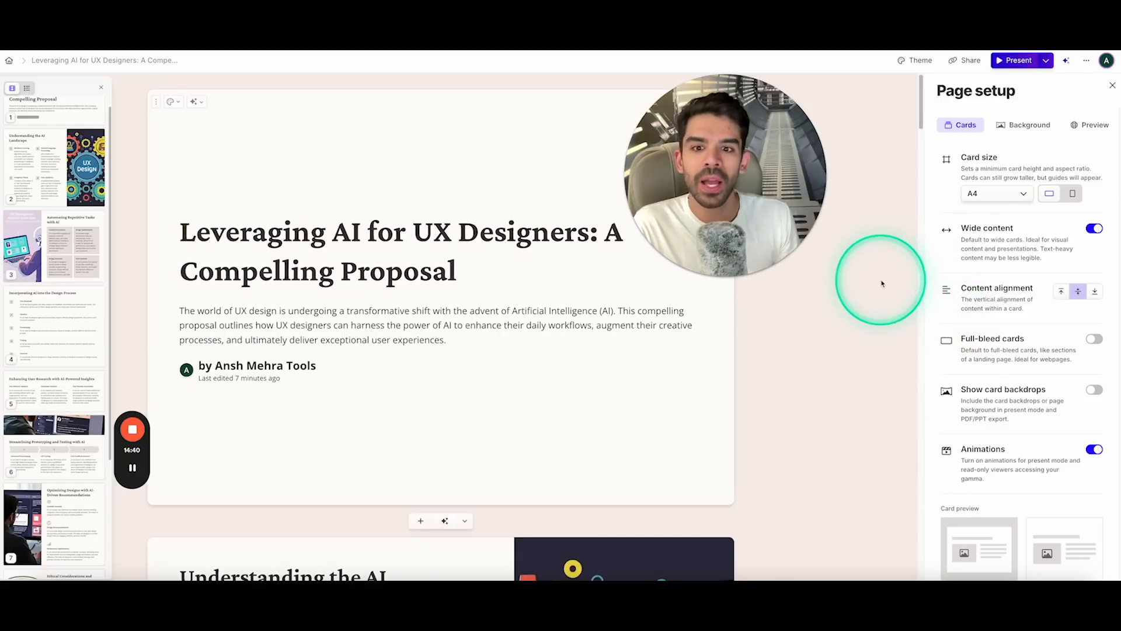
scroll(881, 286, down, 6)
scroll(881, 284, up, 5)
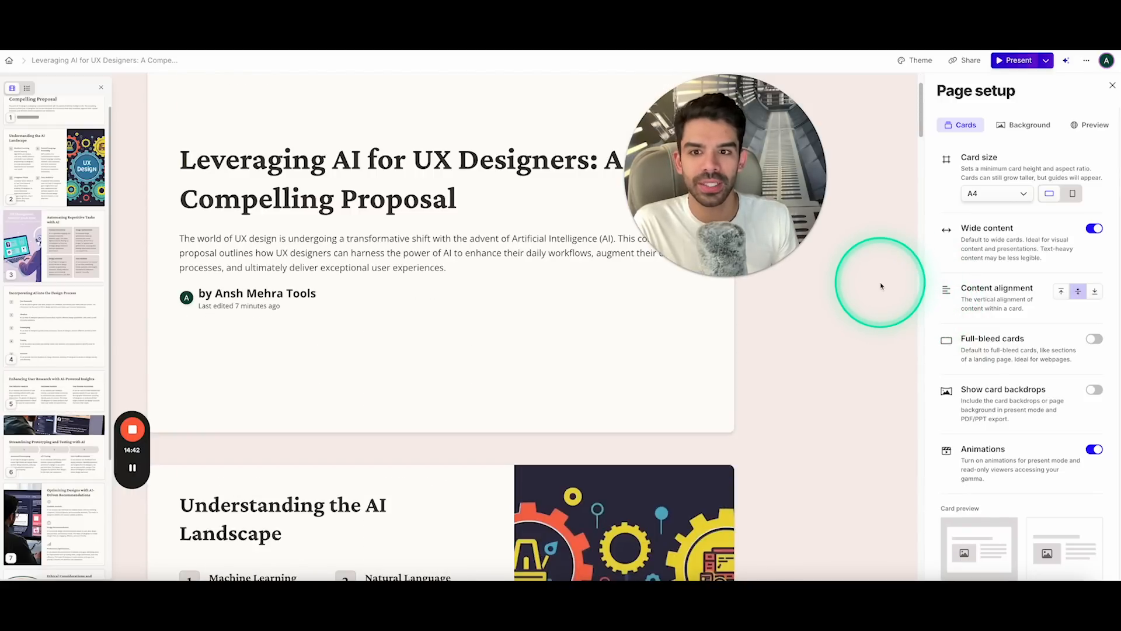
scroll(875, 248, up, 1)
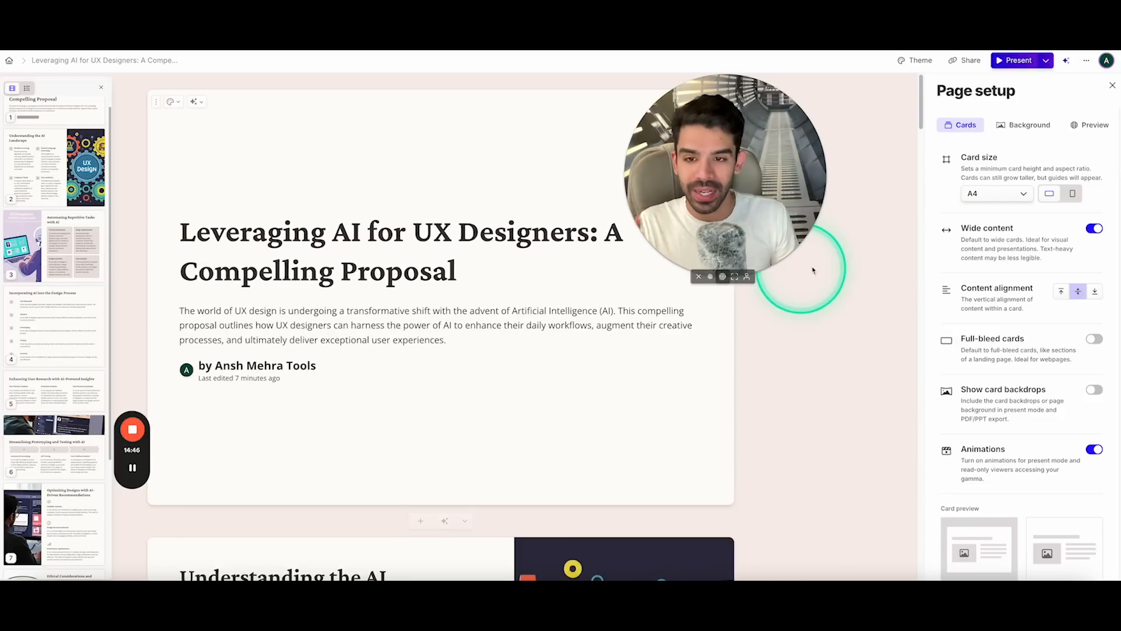
click(1074, 198)
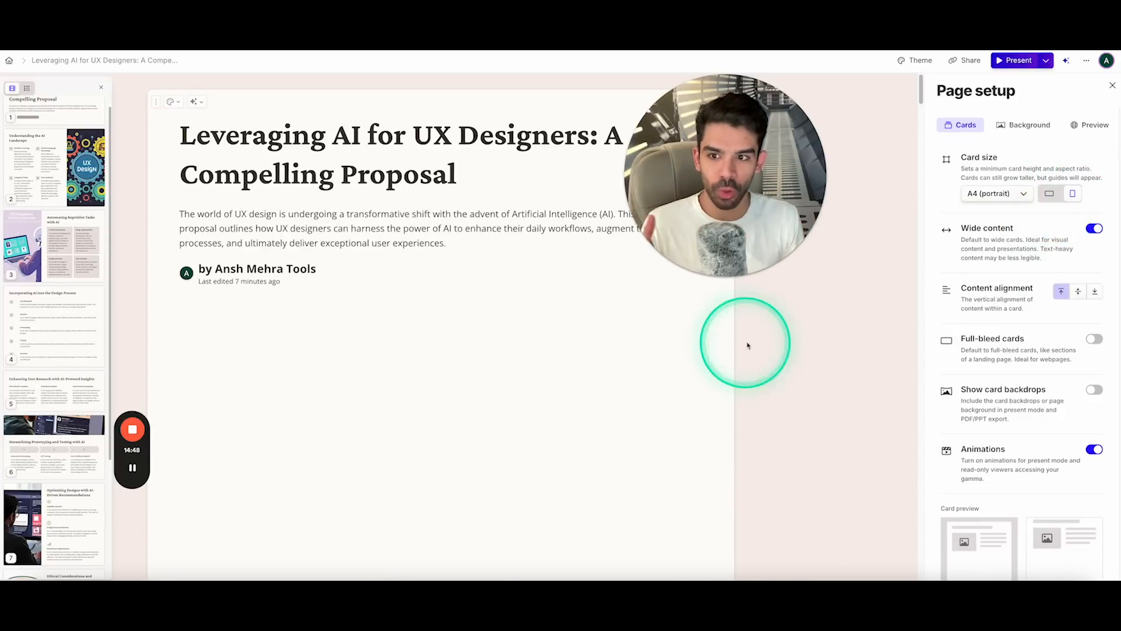
scroll(780, 335, down, 3)
scroll(881, 258, up, 3)
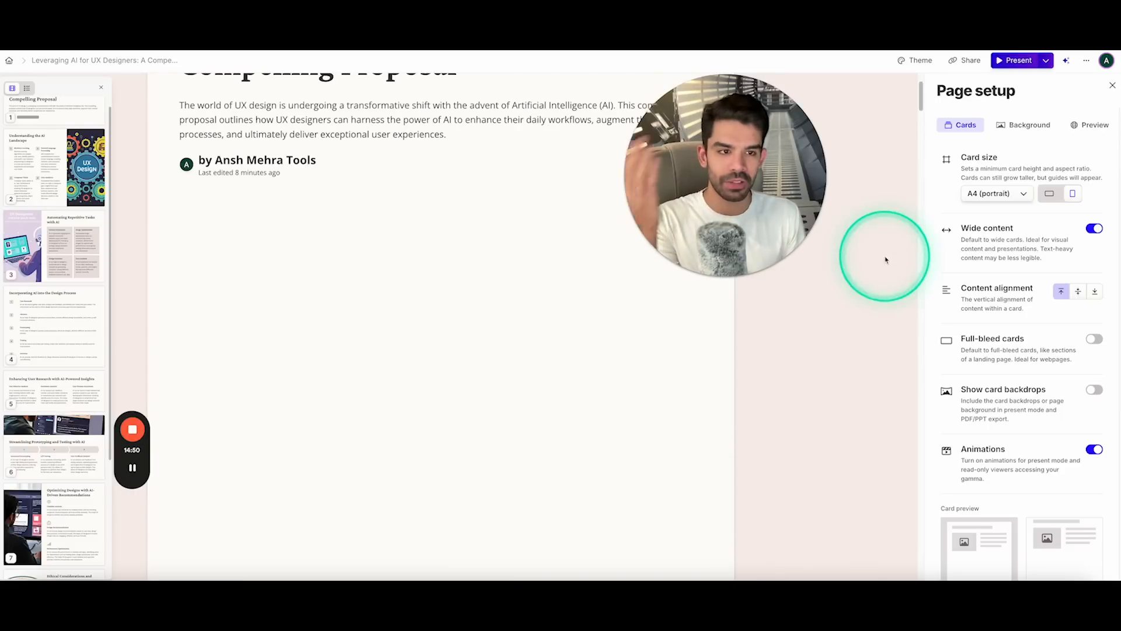
Switch the cards back to landscape orientation and return the card size to the default Fluid.
click(997, 194)
click(1048, 193)
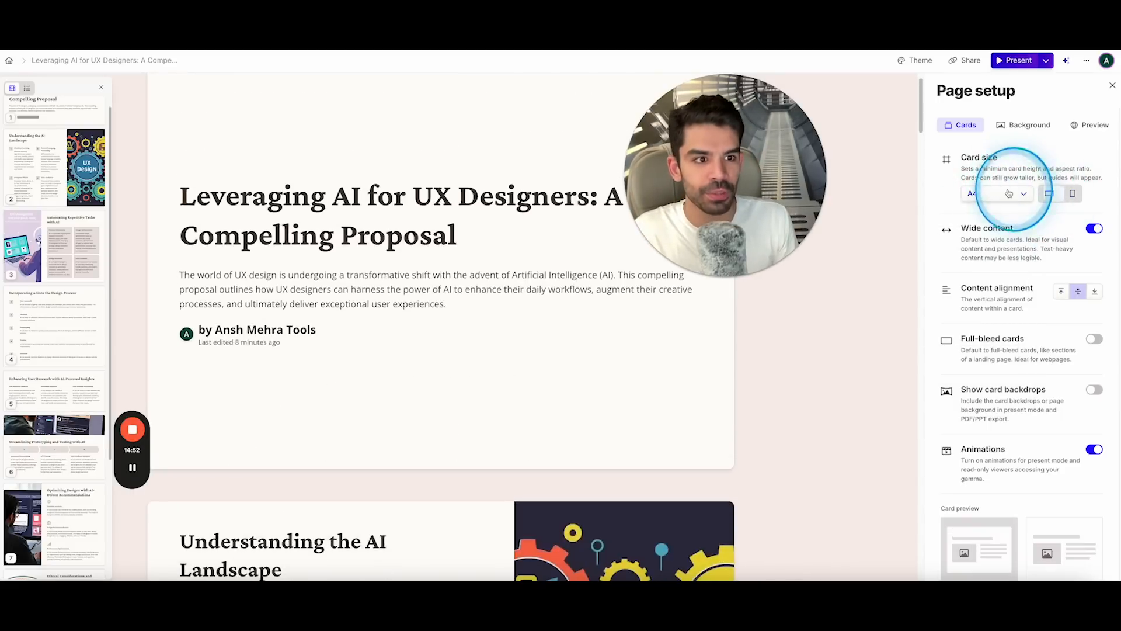
click(1012, 192)
click(928, 250)
click(981, 196)
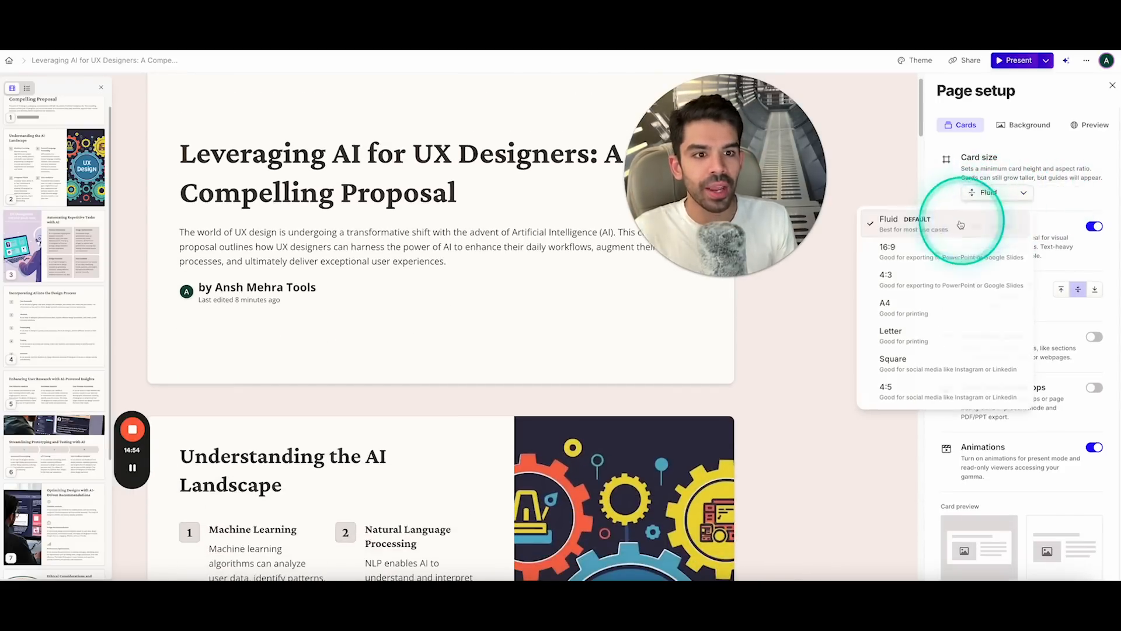
click(968, 219)
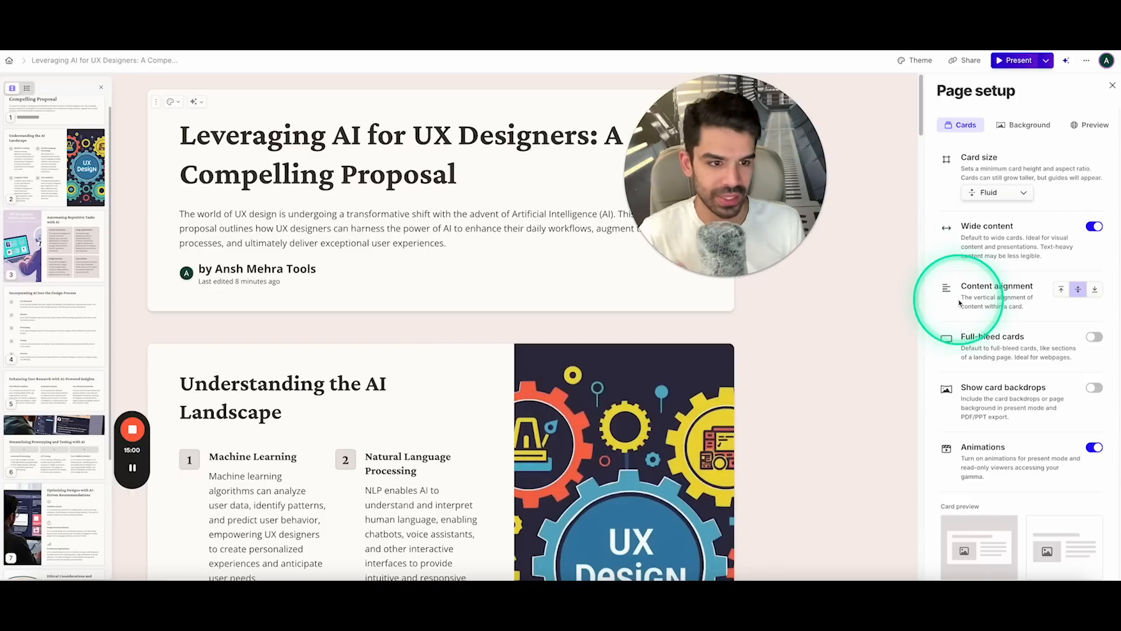
Try full-bleed cards, look over the cards in that style, and turn the option off again.
click(1095, 338)
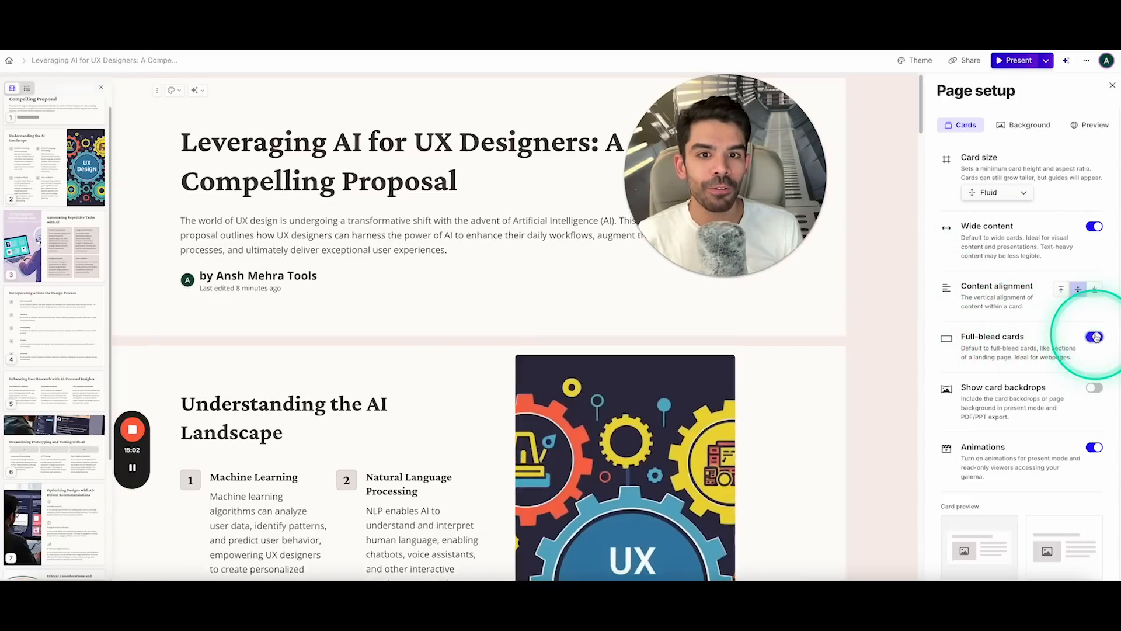
scroll(780, 334, down, 5)
scroll(779, 334, down, 5)
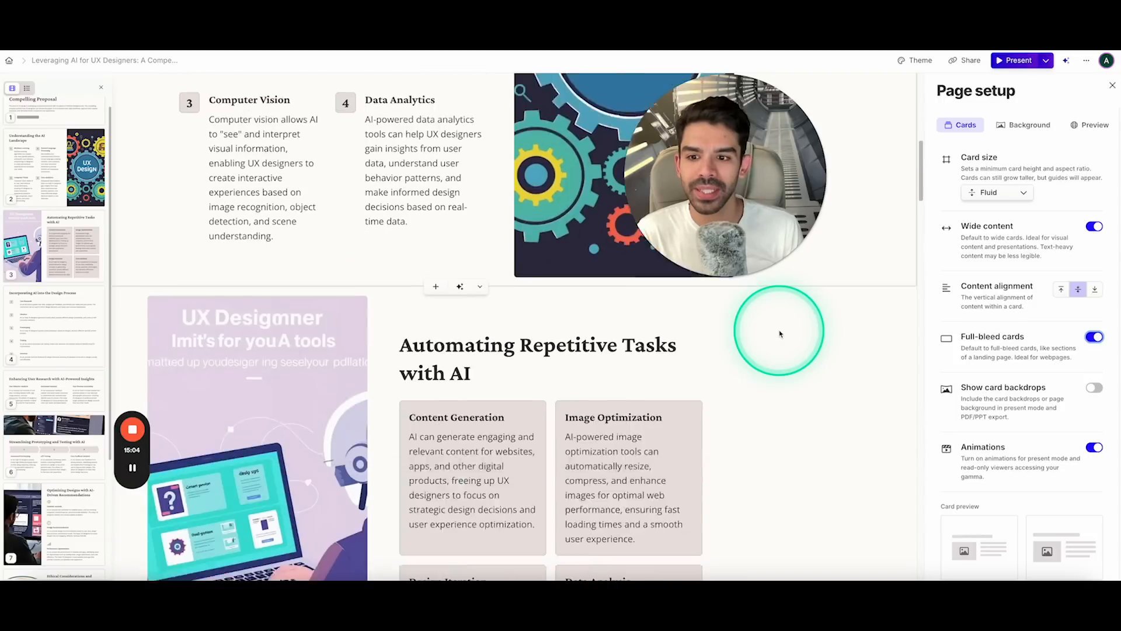
scroll(780, 334, up, 10)
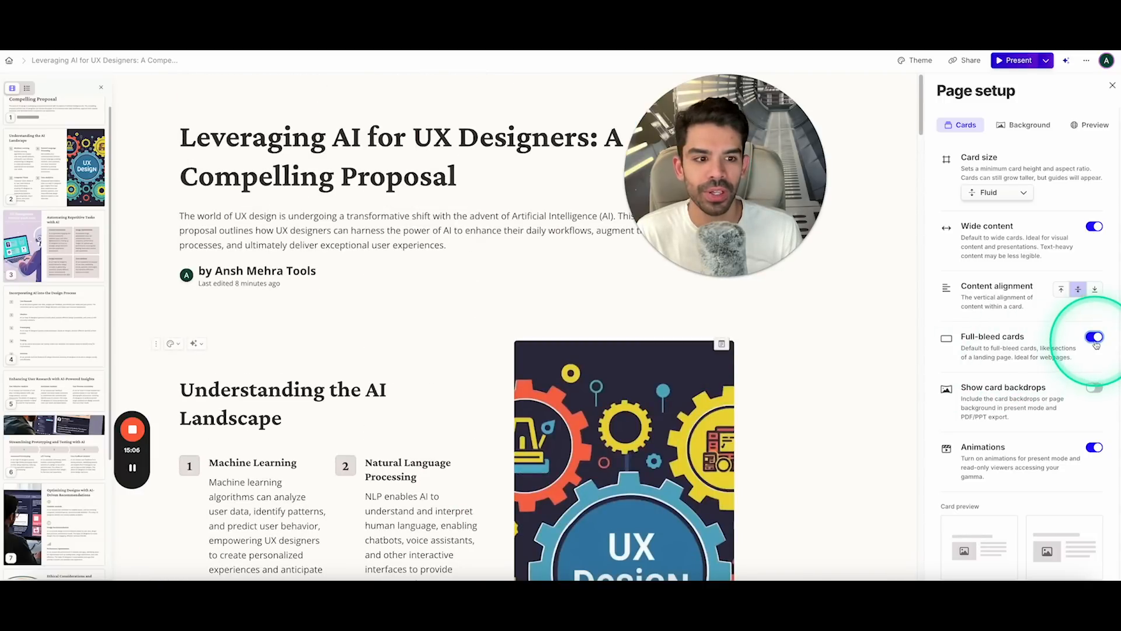
click(1094, 337)
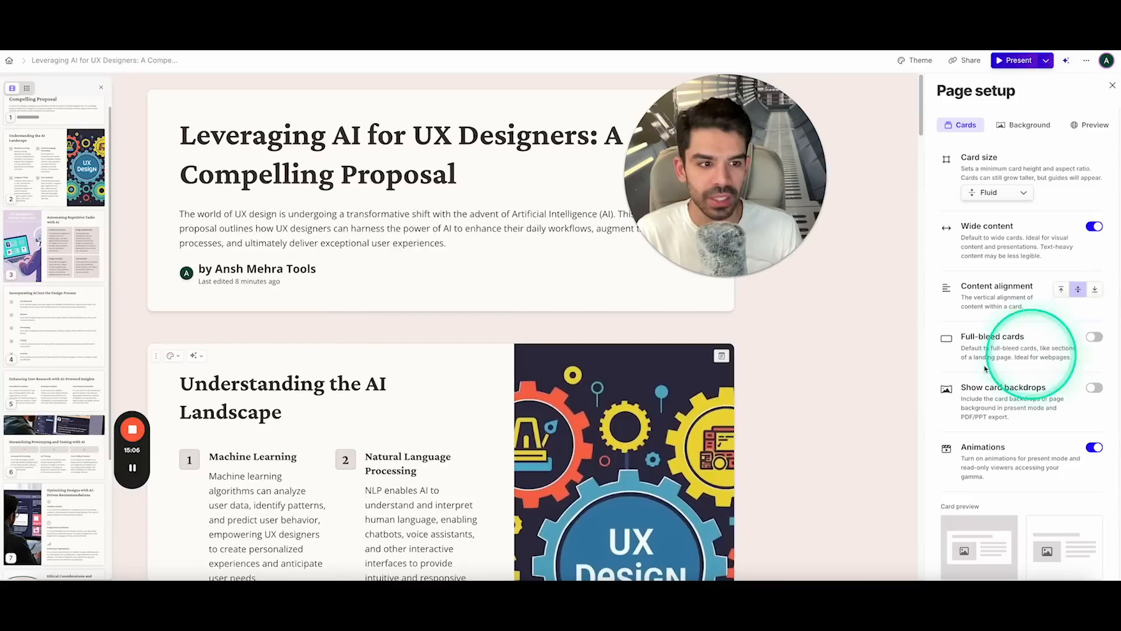
Turn on card backdrops for present mode and PDF/PPT export in the page setup.
click(1094, 389)
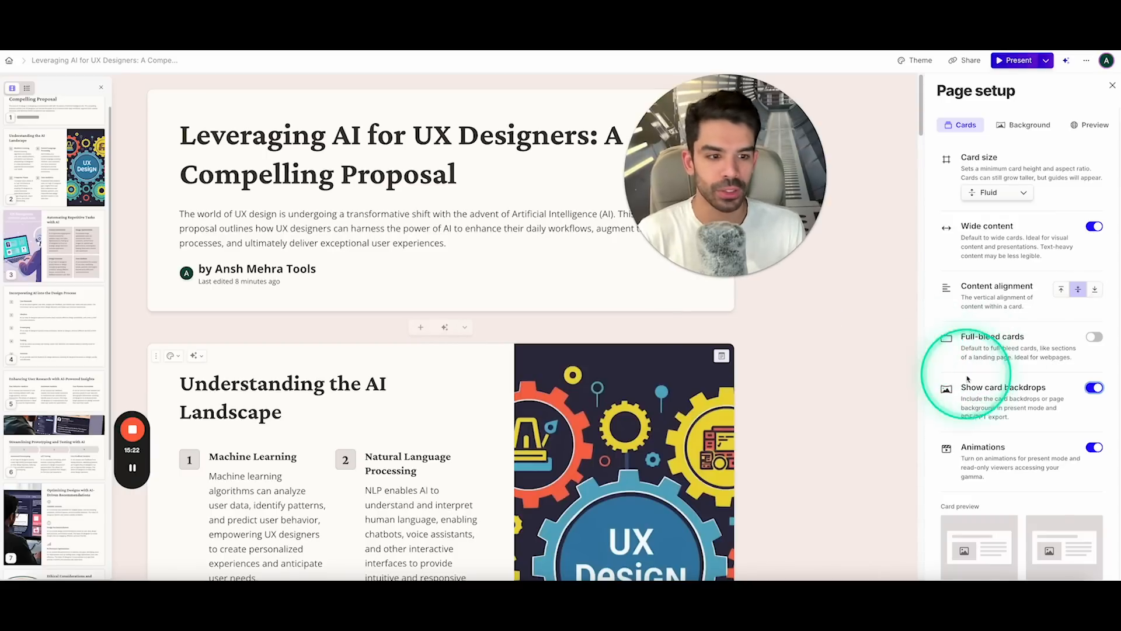
Try the existing AI image of UX designers collaborating on a moodboard as the page background.
scroll(1010, 402, down, 1)
scroll(963, 245, up, 1)
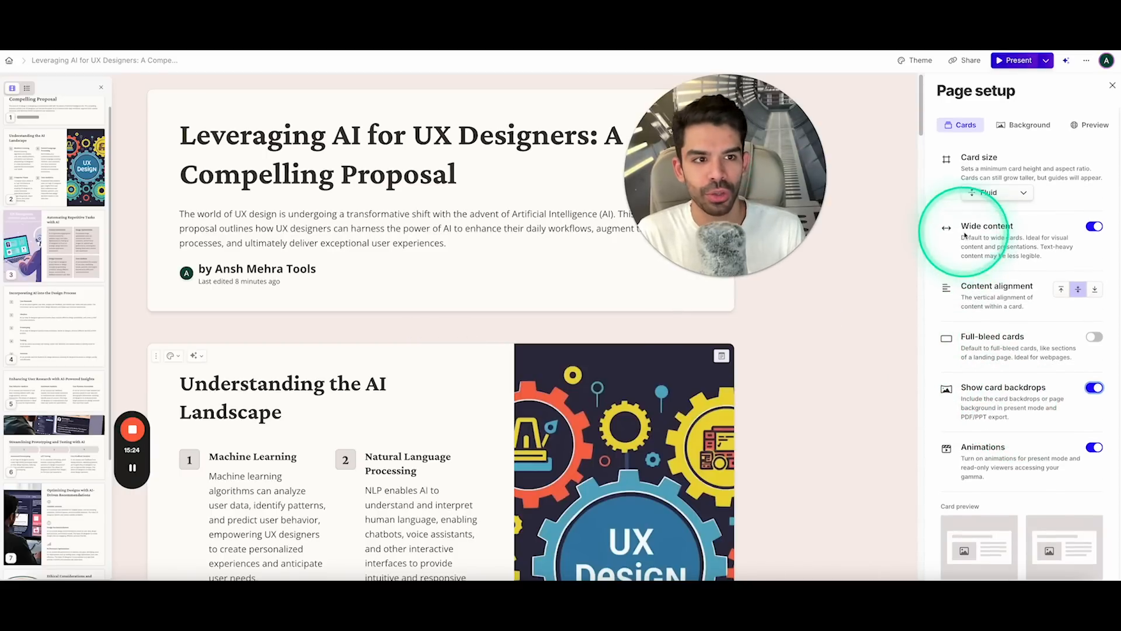
click(1037, 125)
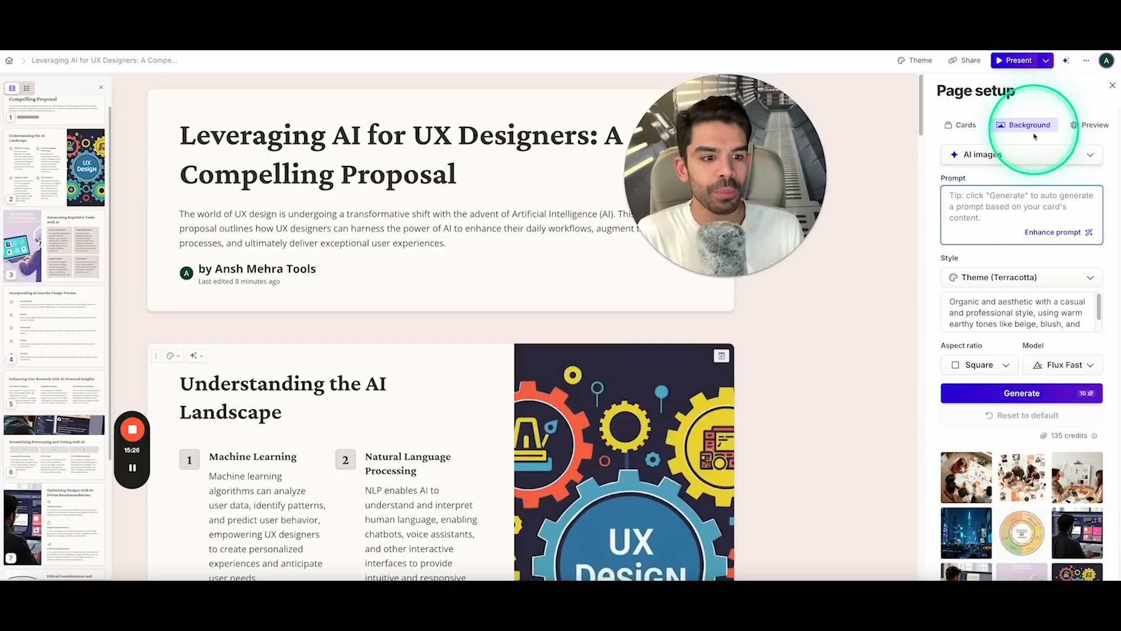
scroll(1005, 447, down, 3)
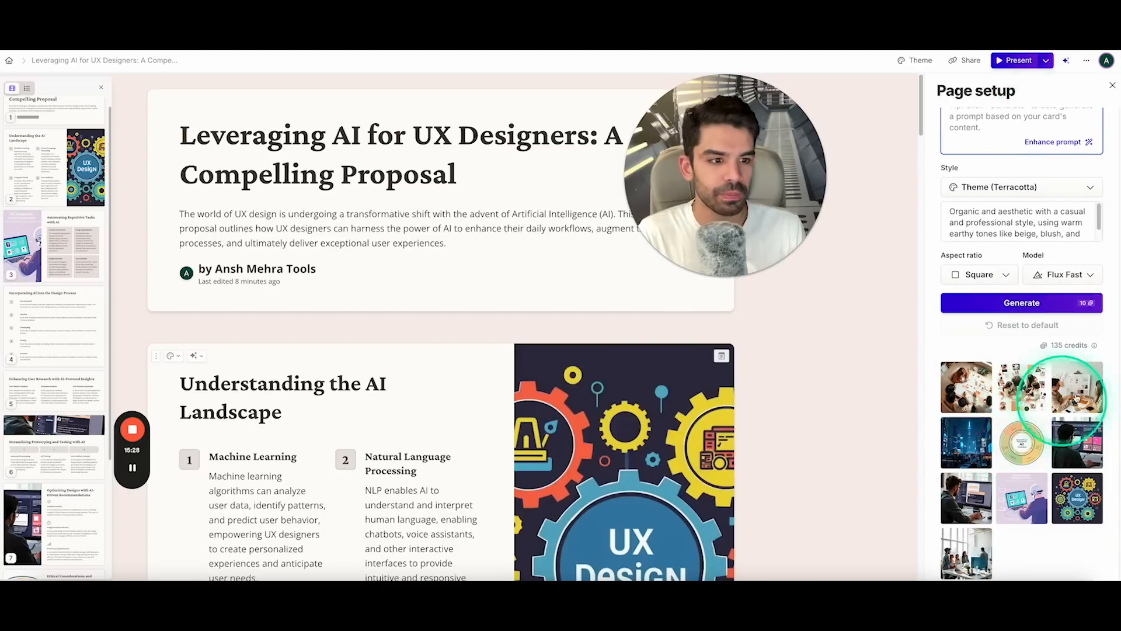
click(1076, 388)
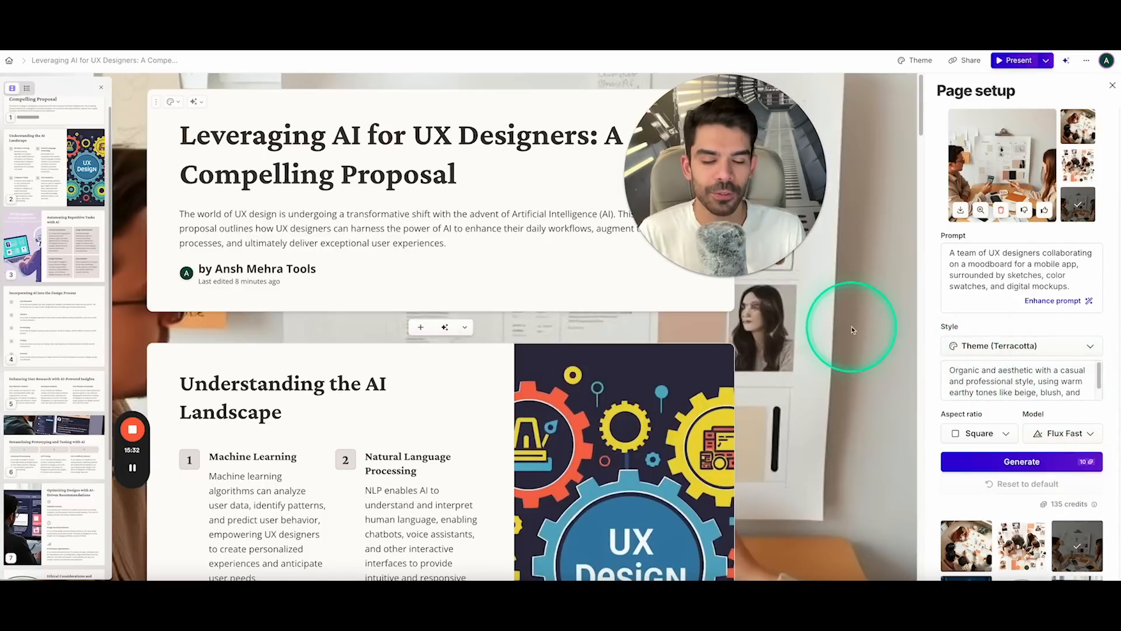
scroll(852, 326, down, 3)
scroll(851, 326, up, 3)
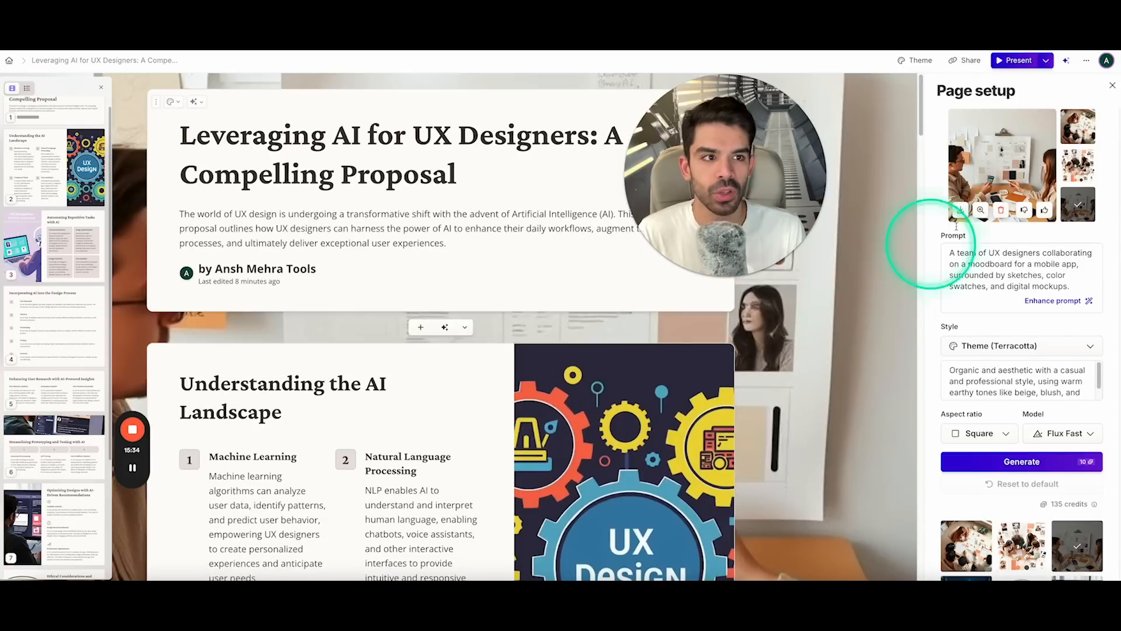
scroll(1054, 233, up, 2)
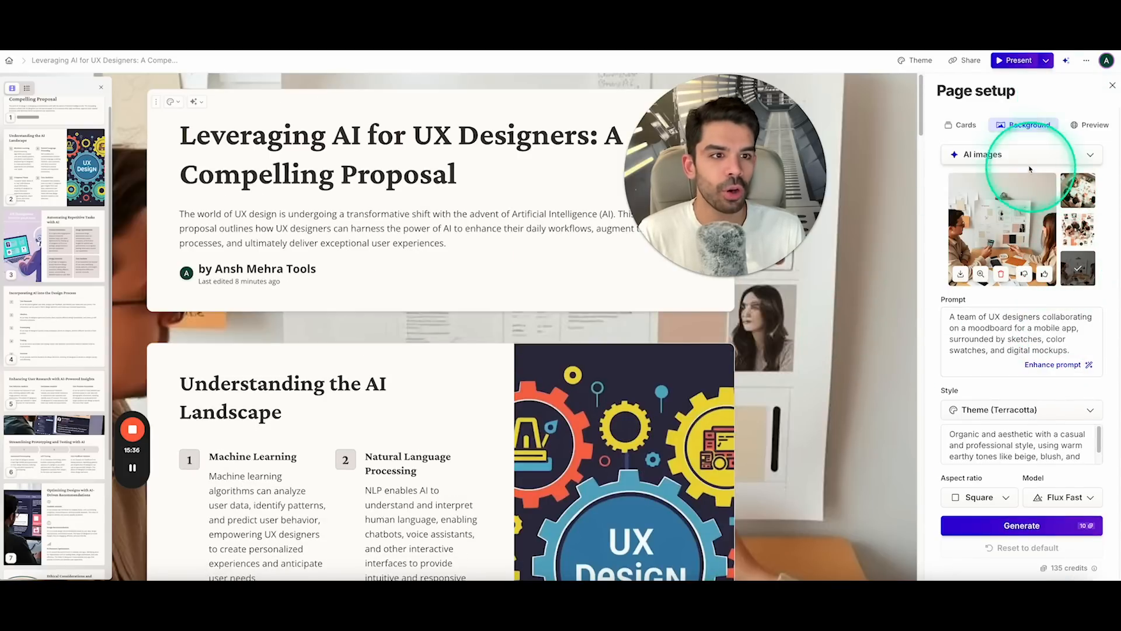
Change the page background to a solid colour, muted blue-purple #7B7FA0.
click(1030, 167)
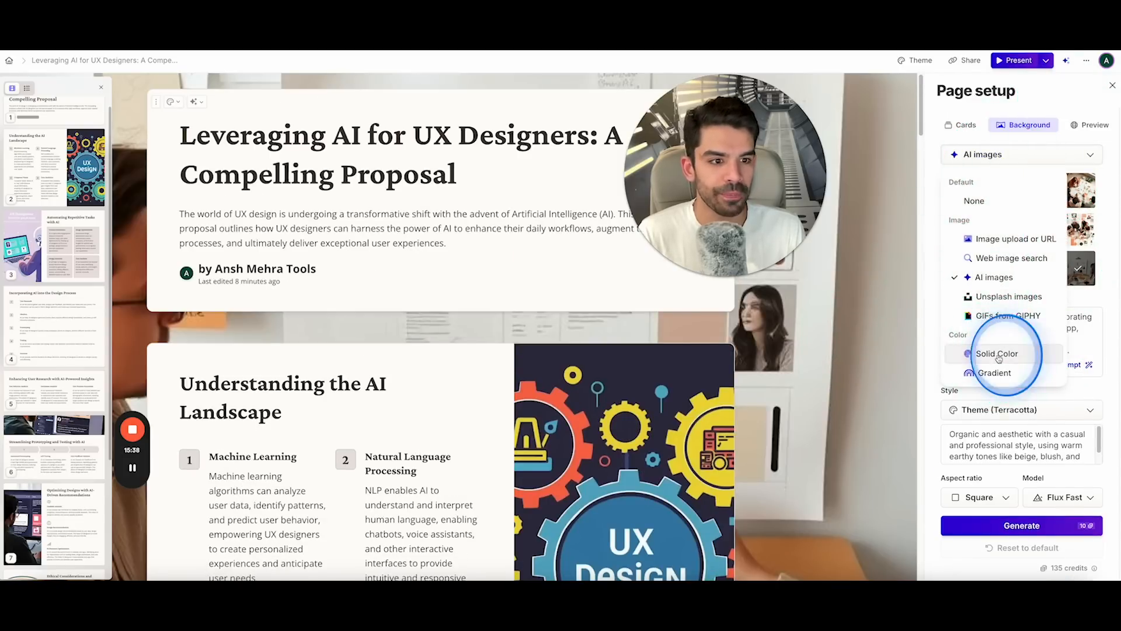
click(999, 355)
click(951, 183)
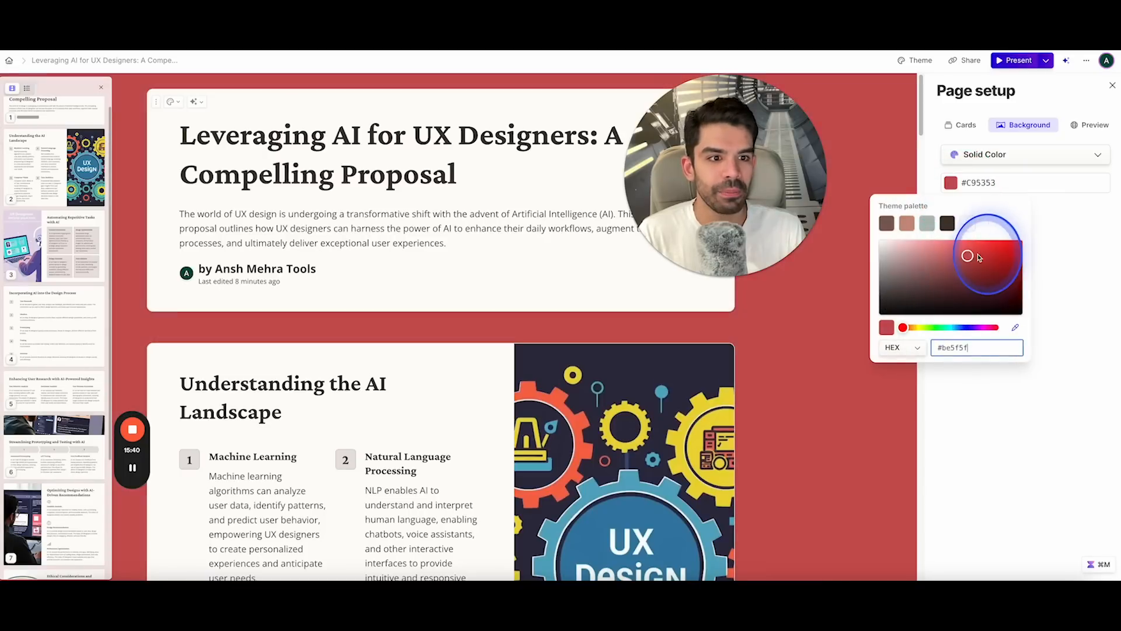
drag(979, 257, 972, 283)
drag(929, 327, 964, 327)
drag(956, 283, 912, 267)
click(1090, 258)
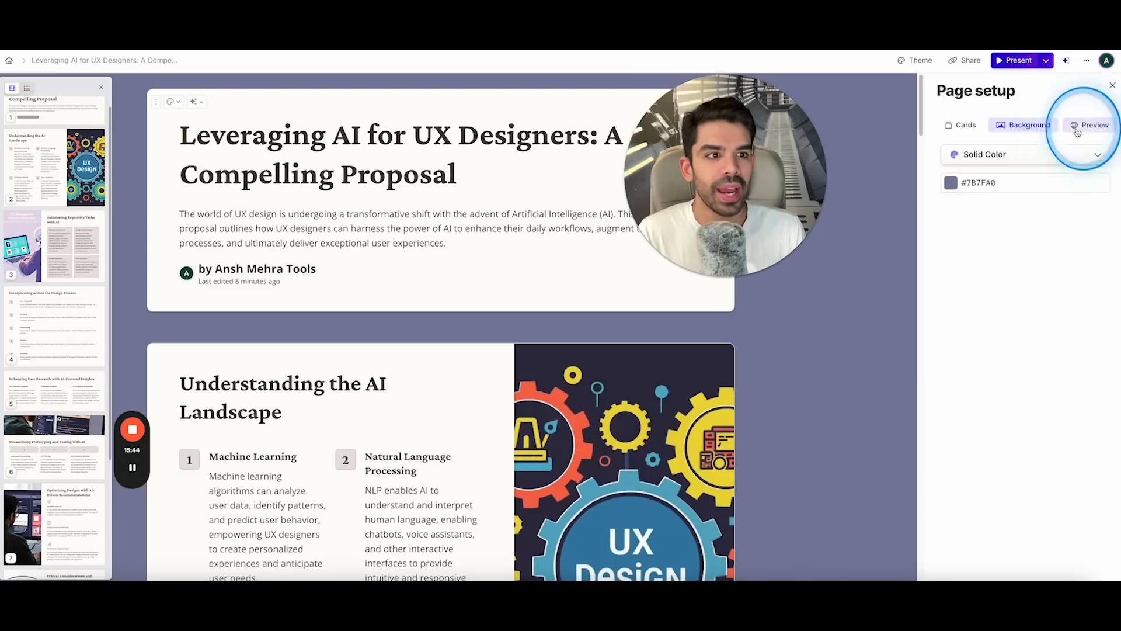
Review the title, description and share preview settings in the page setup, then close the page setup.
click(1078, 129)
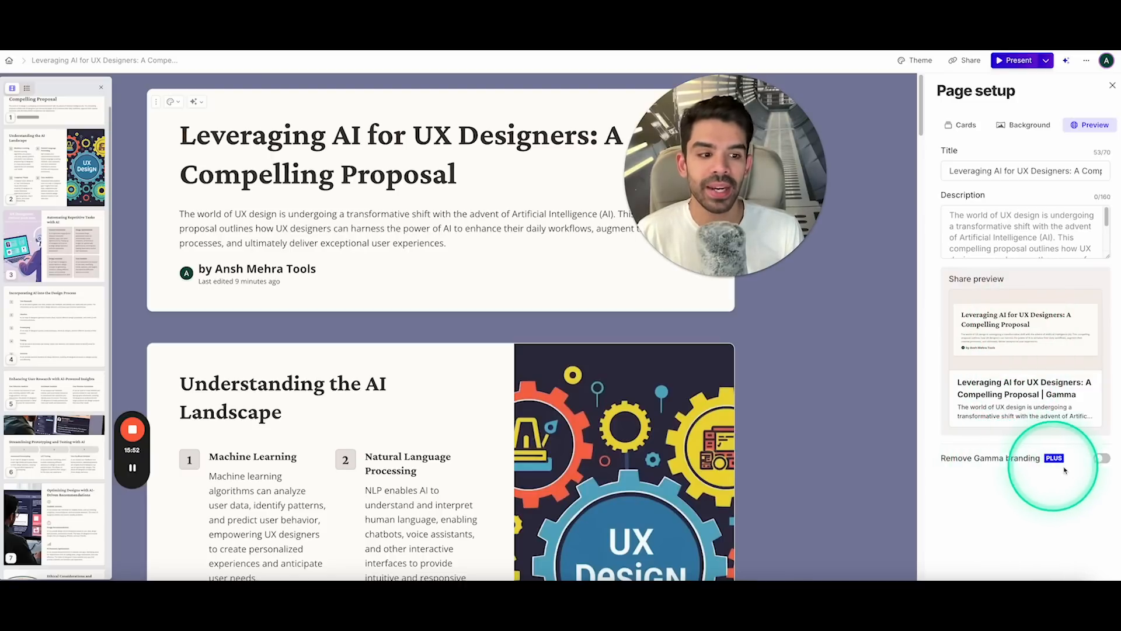
scroll(969, 225, down, 3)
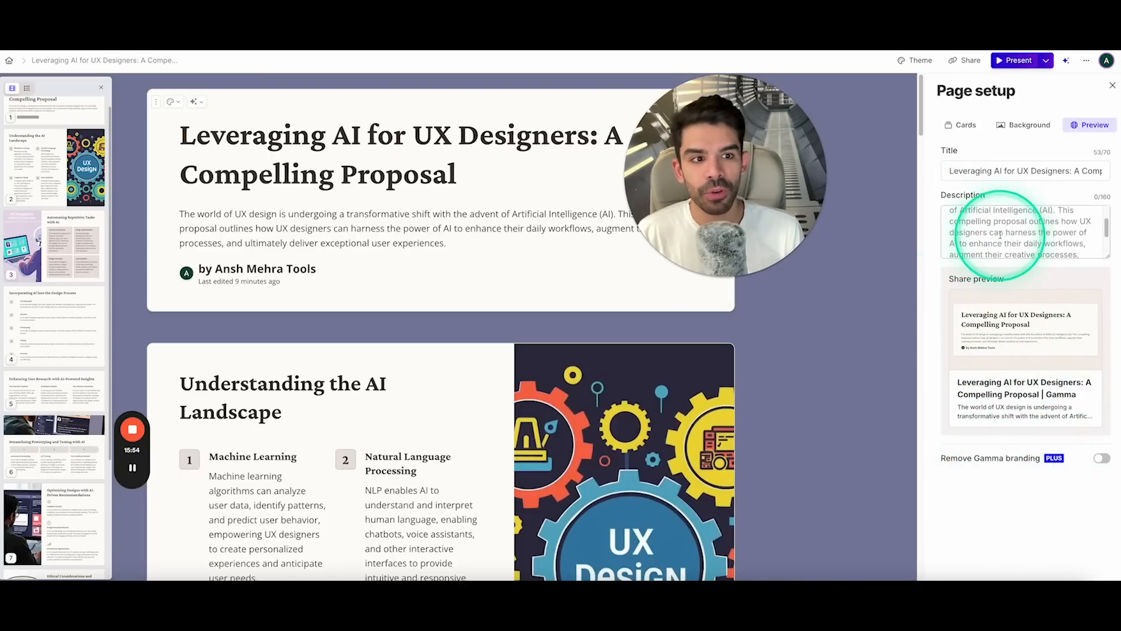
click(987, 234)
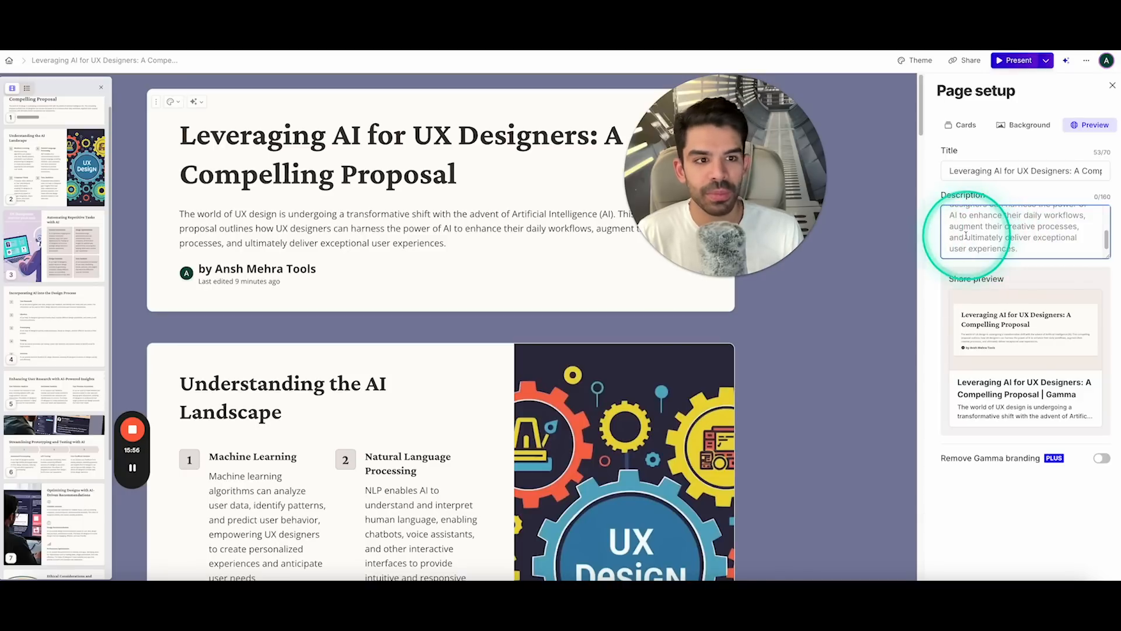
scroll(966, 235, up, 3)
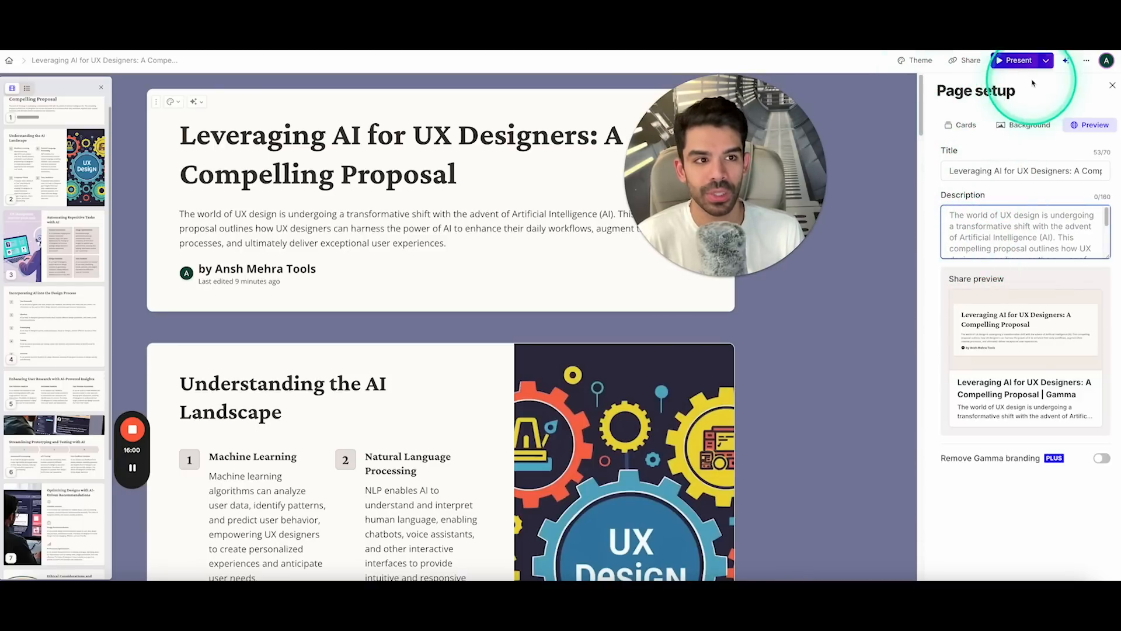
click(1112, 86)
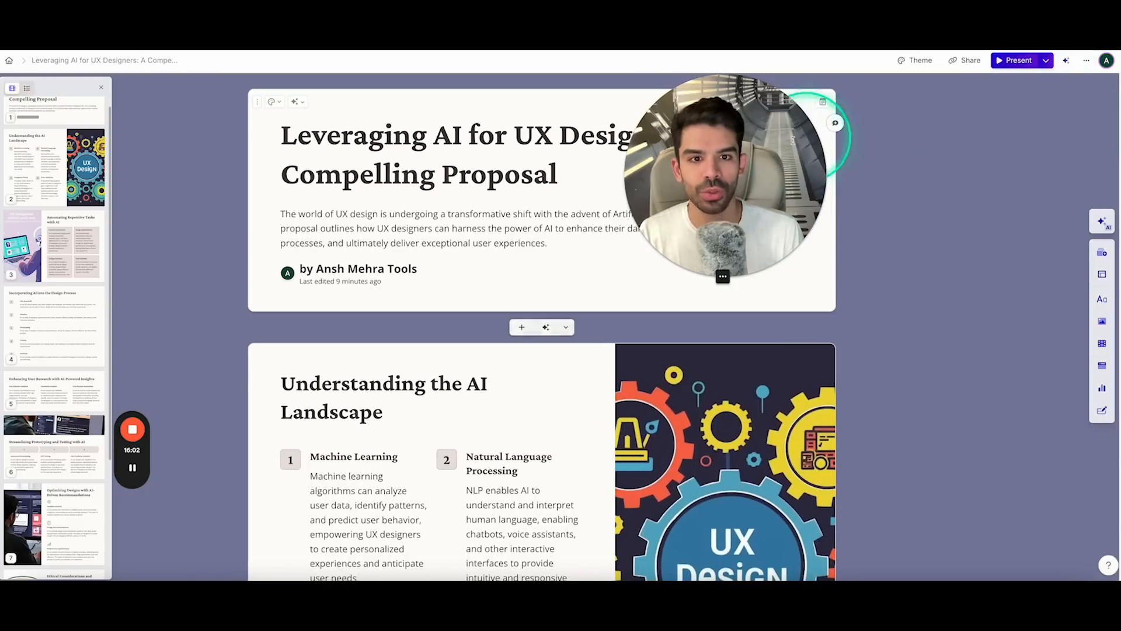
Select the first card's title and look over the available text styles and text colour options.
drag(749, 158, 965, 180)
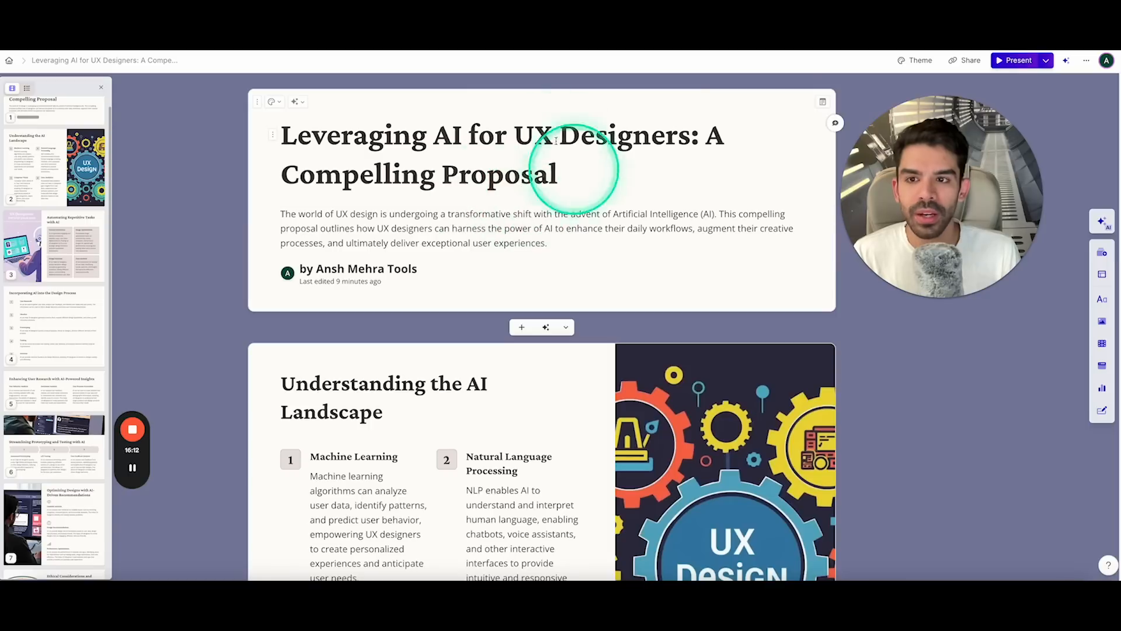
drag(286, 138, 566, 171)
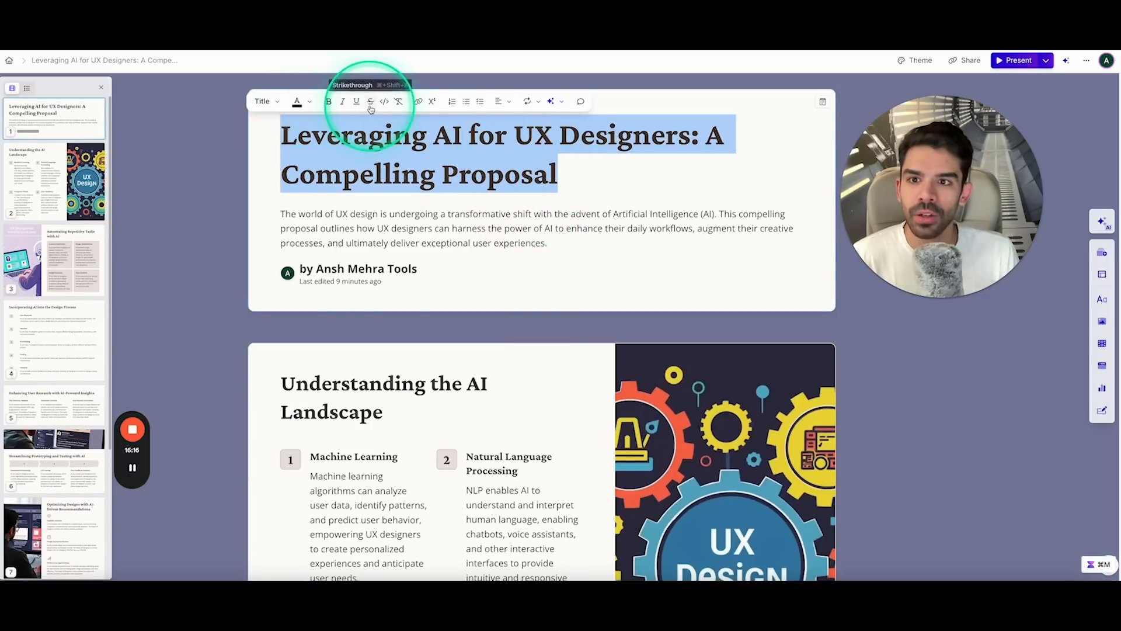
click(257, 103)
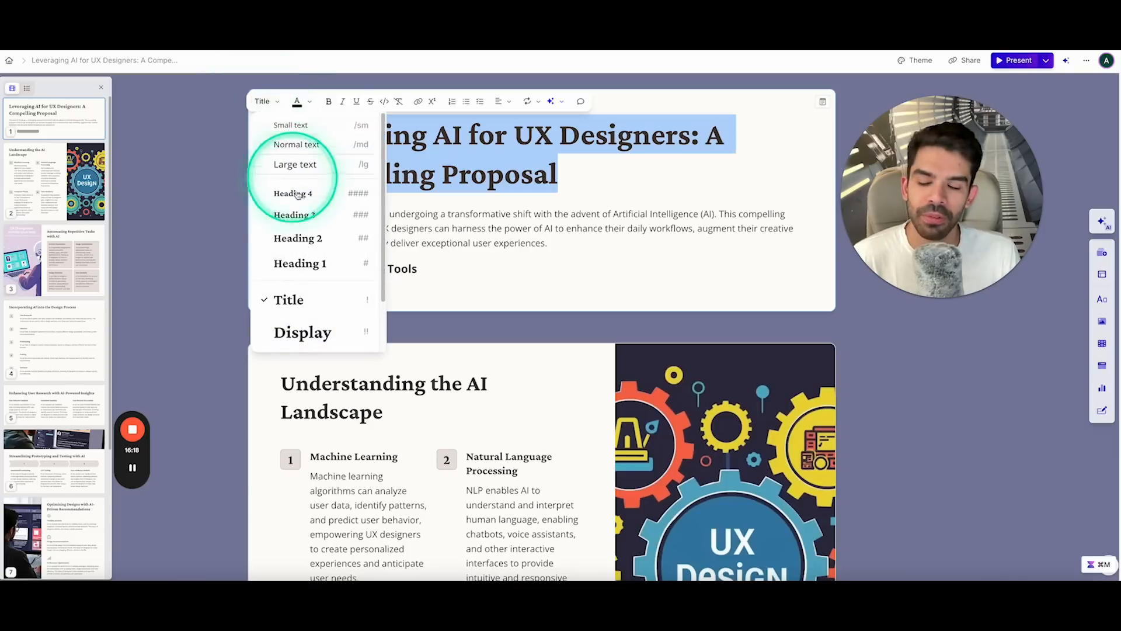
click(299, 102)
click(323, 106)
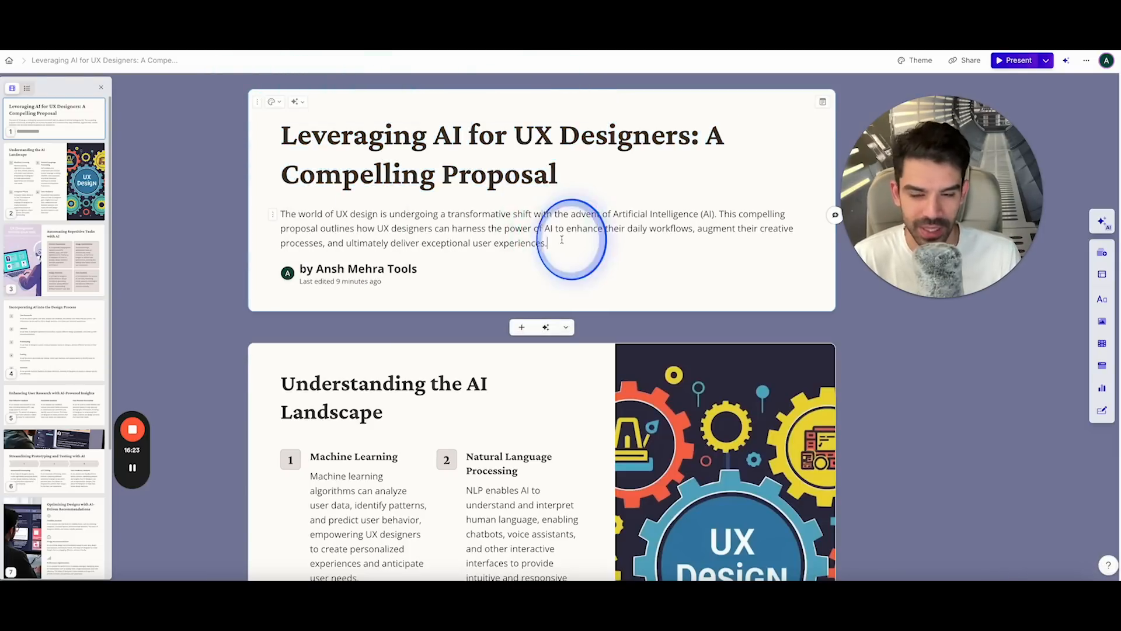
Expand the first card's intro paragraph into multiple paragraphs with AI, compare it with the original, and keep the suggested version.
drag(571, 238, 282, 213)
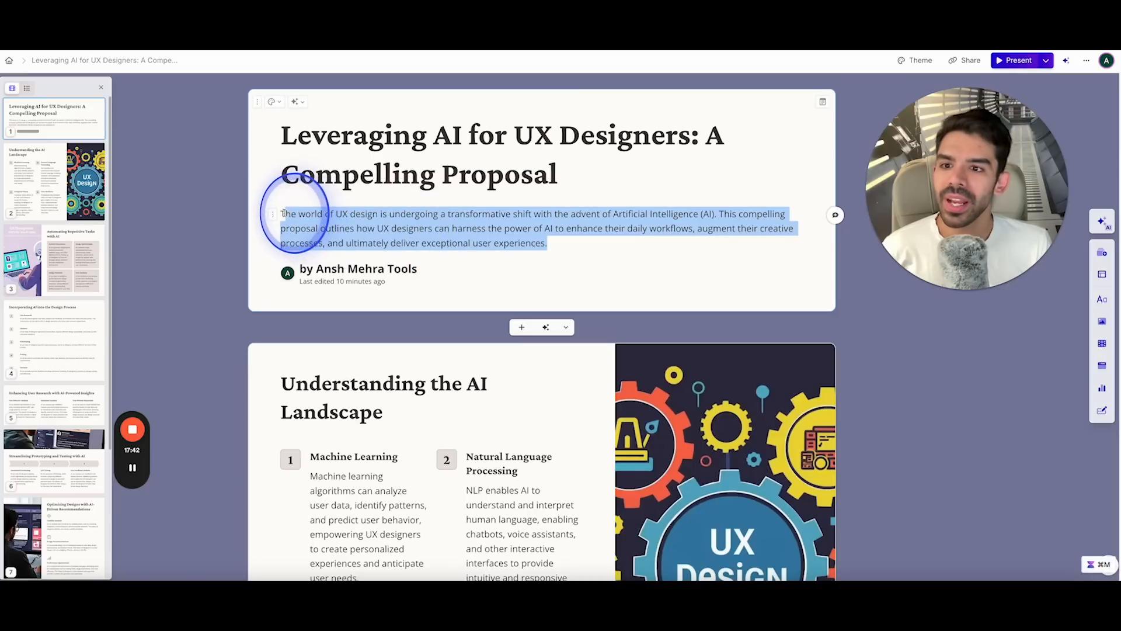
click(567, 195)
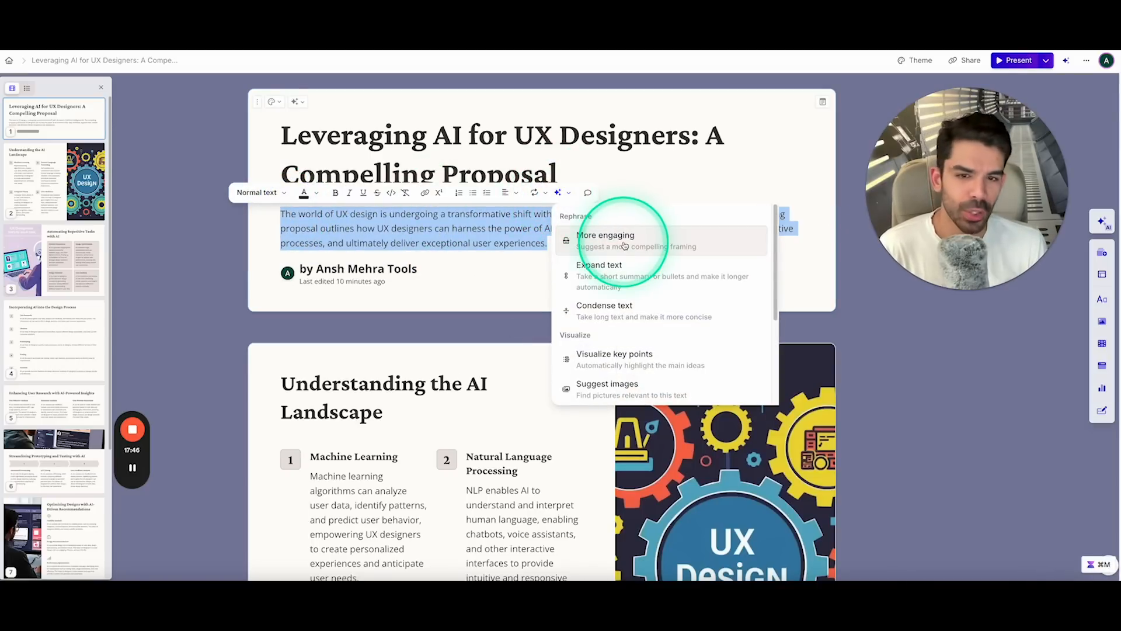
click(609, 276)
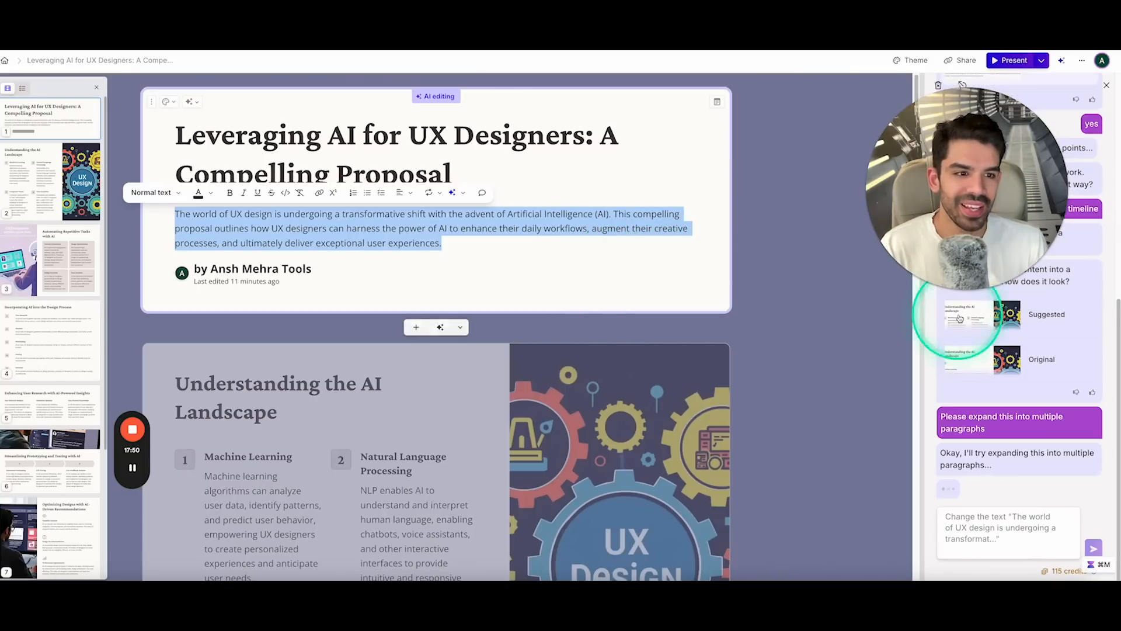
drag(906, 228, 818, 225)
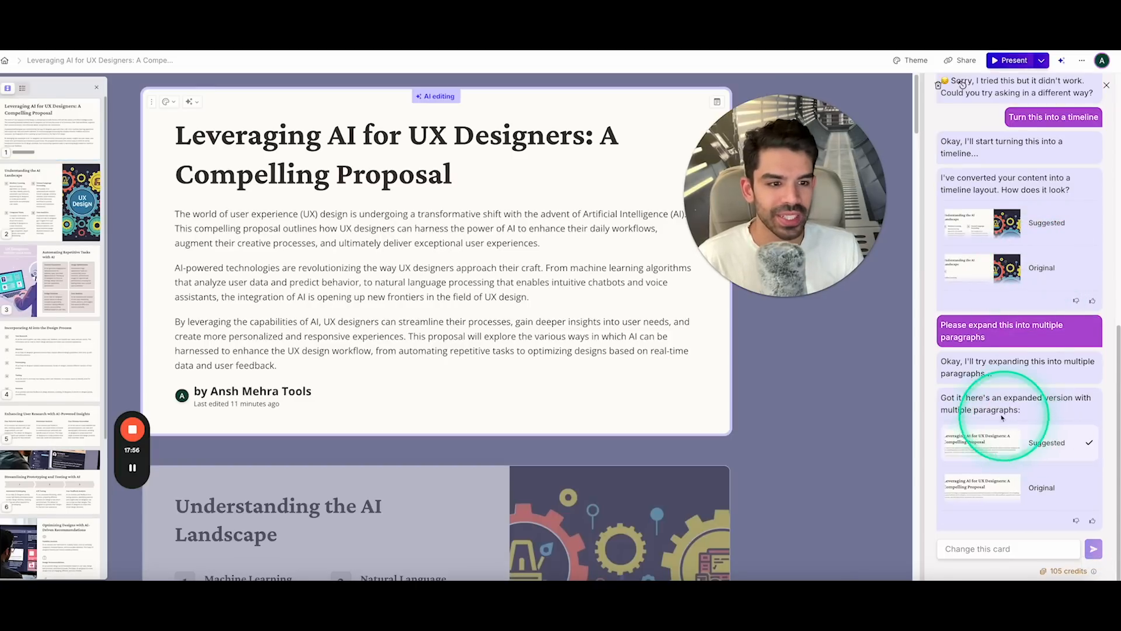
click(1040, 484)
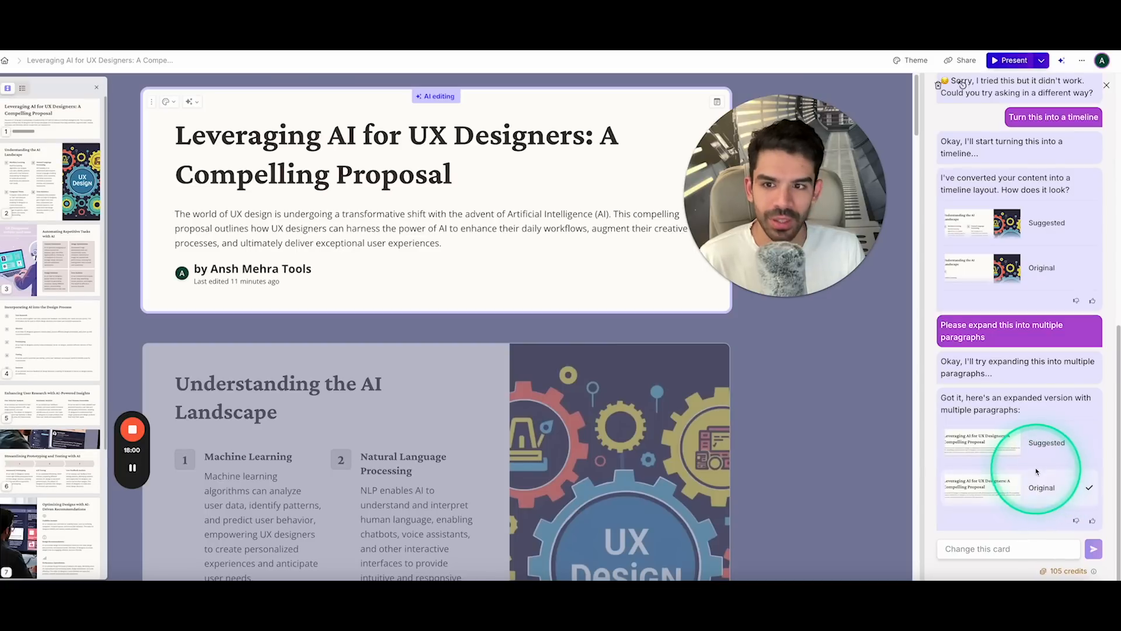
click(1045, 442)
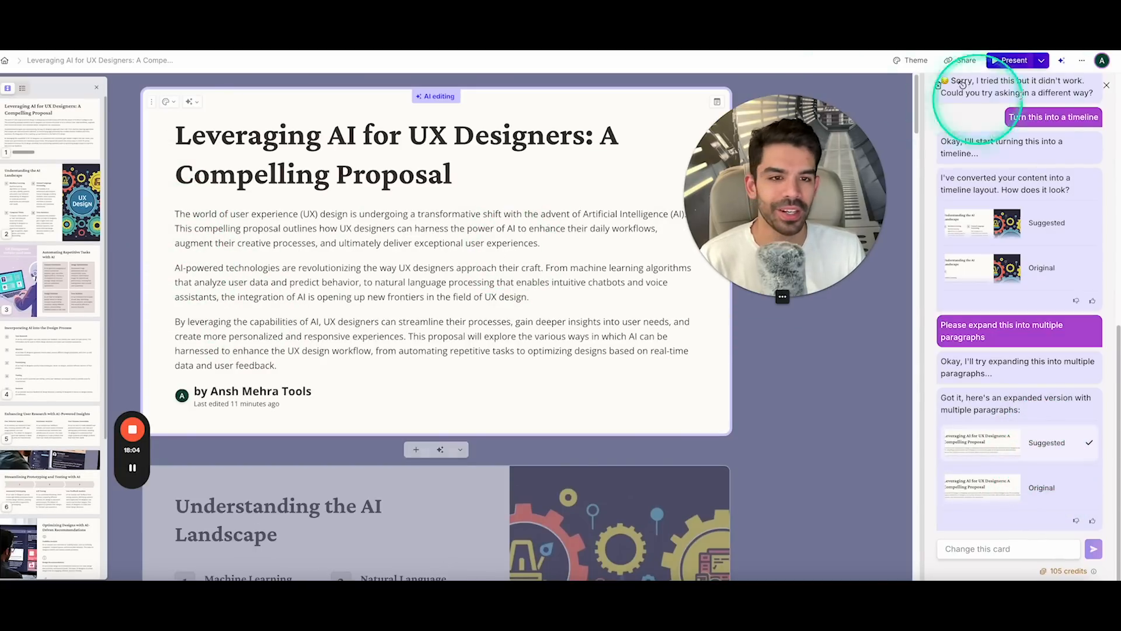
click(1105, 85)
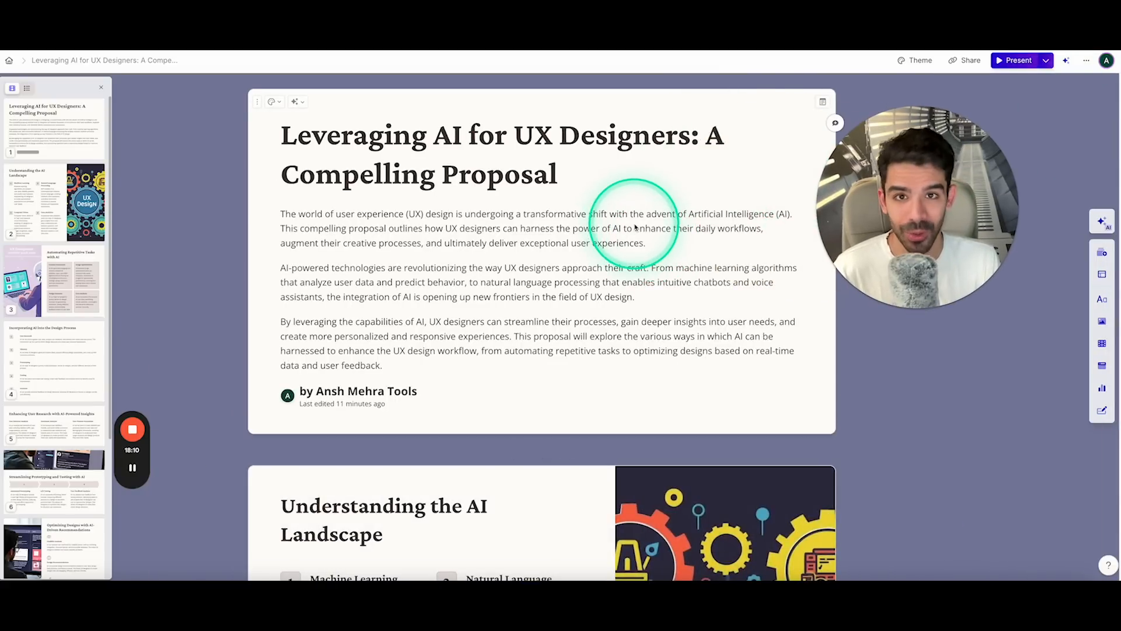
Add a blank card below the first card and title it "Why is this important?".
scroll(596, 251, down, 3)
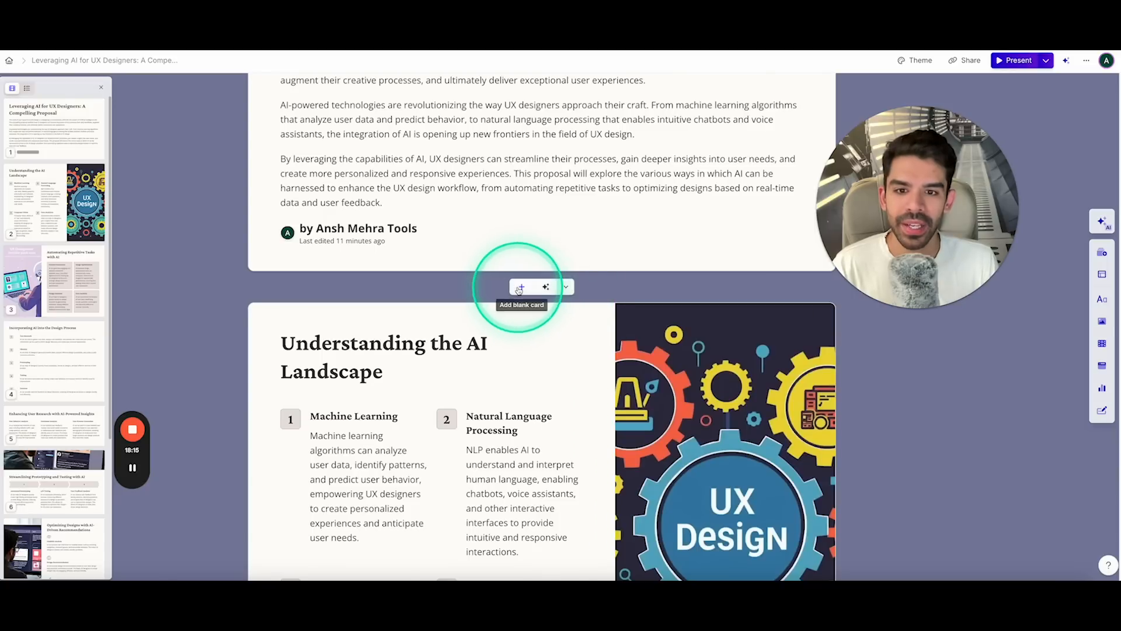
click(522, 289)
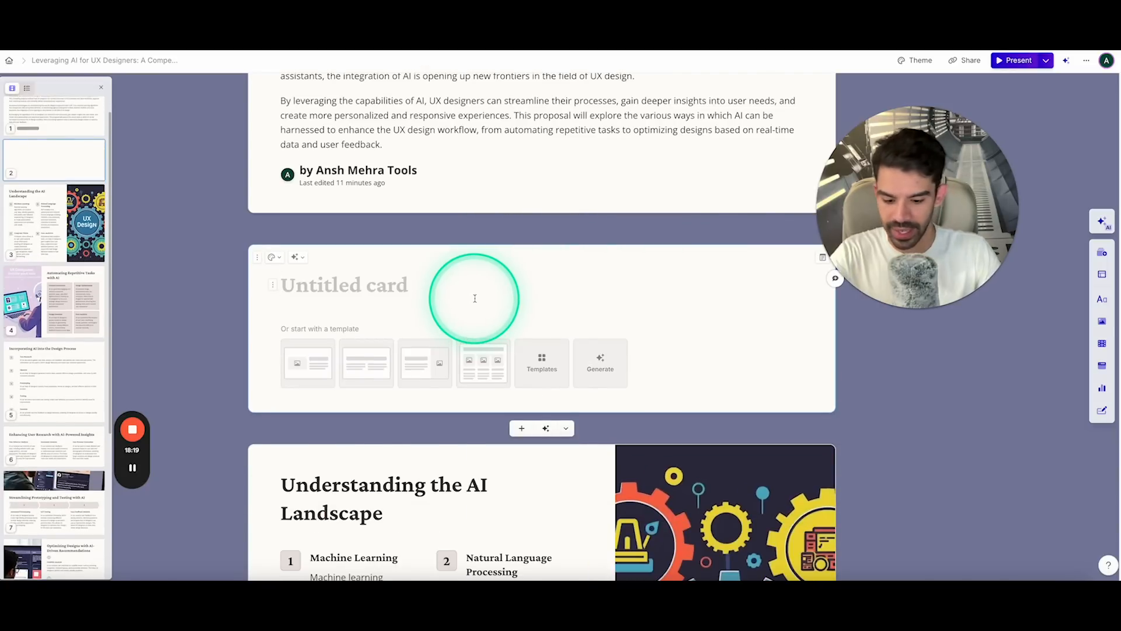
text(Why is this import)
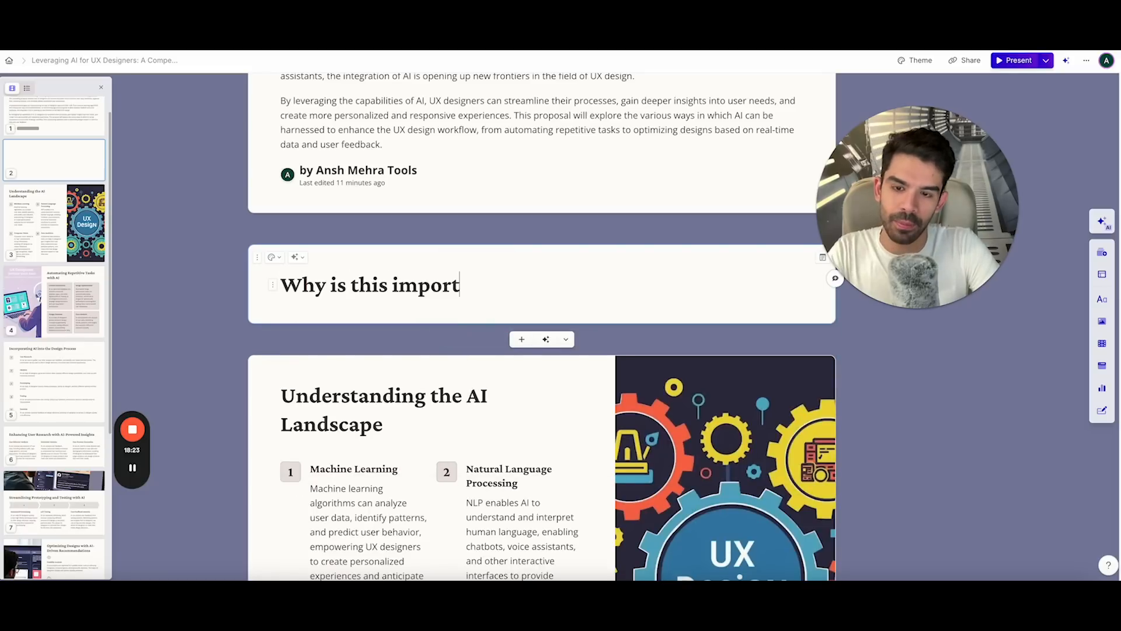
text(ant)
key(BackSpace)
text(nt?)
key(Return)
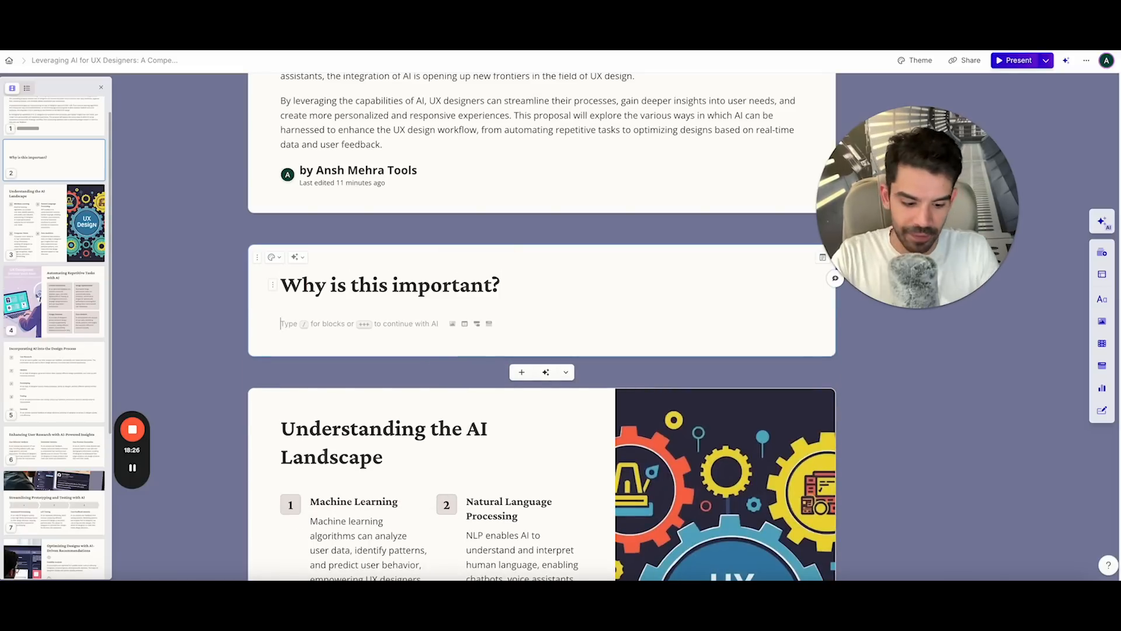
Insert a Monster-size text block under the new card's title reading "Hello!", browsing the available block types first.
text(/)
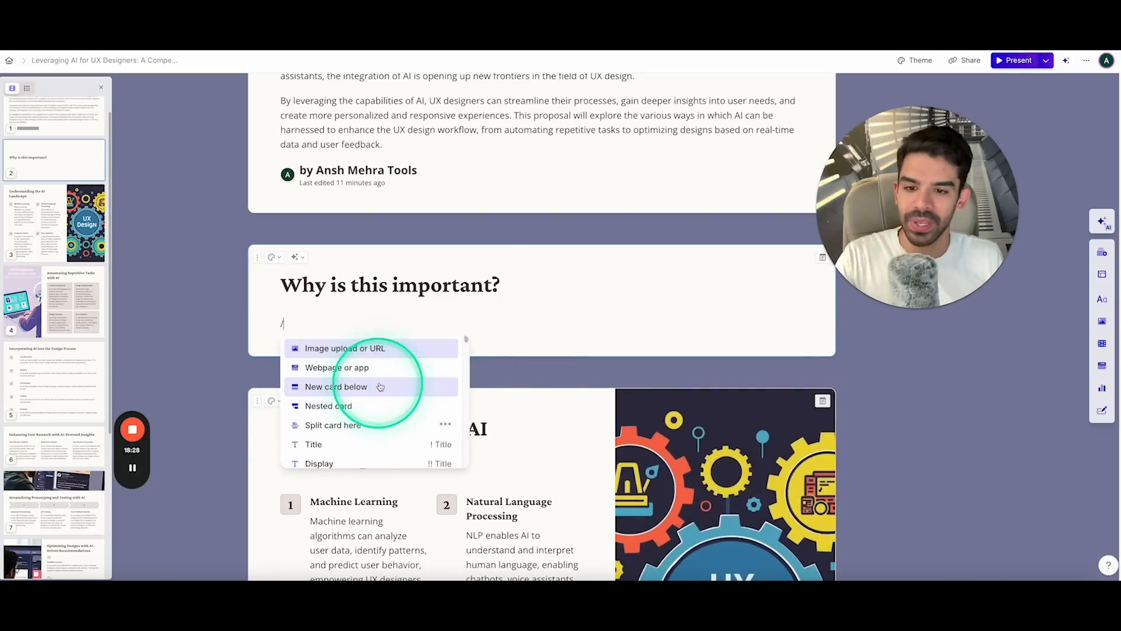
scroll(391, 386, down, 4)
scroll(393, 383, up, 3)
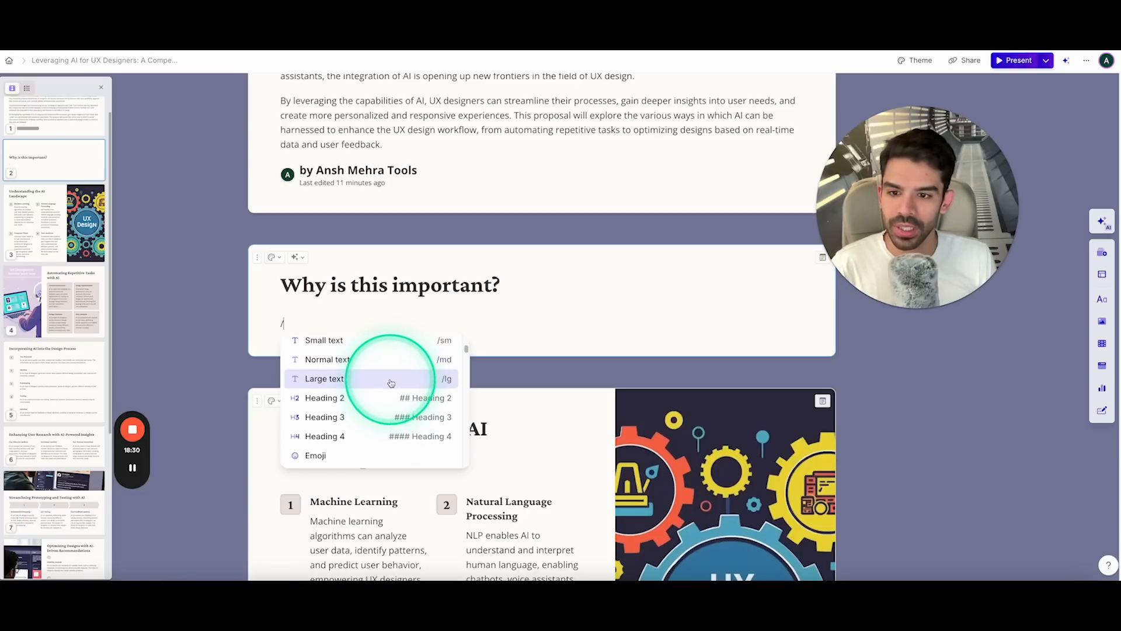
scroll(389, 382, up, 2)
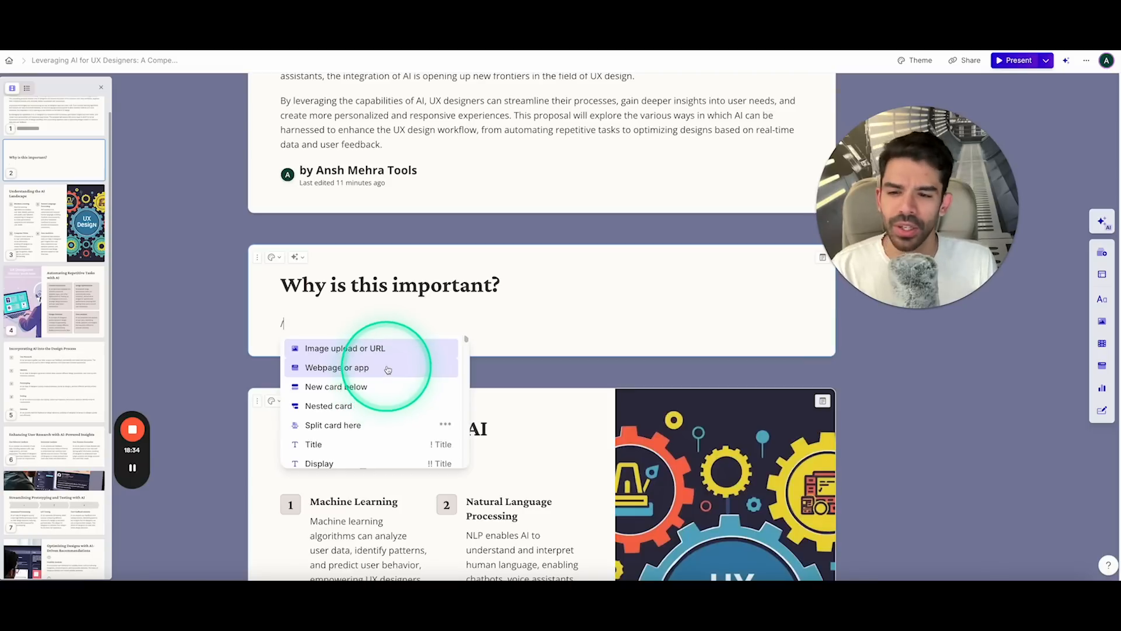
scroll(391, 375, down, 2)
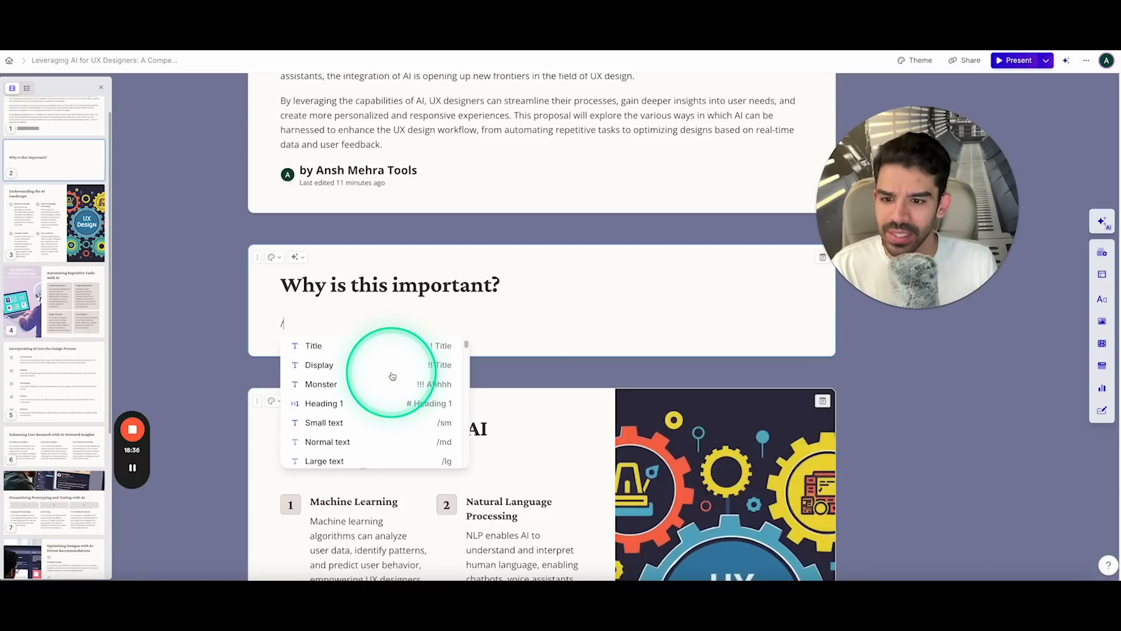
click(392, 383)
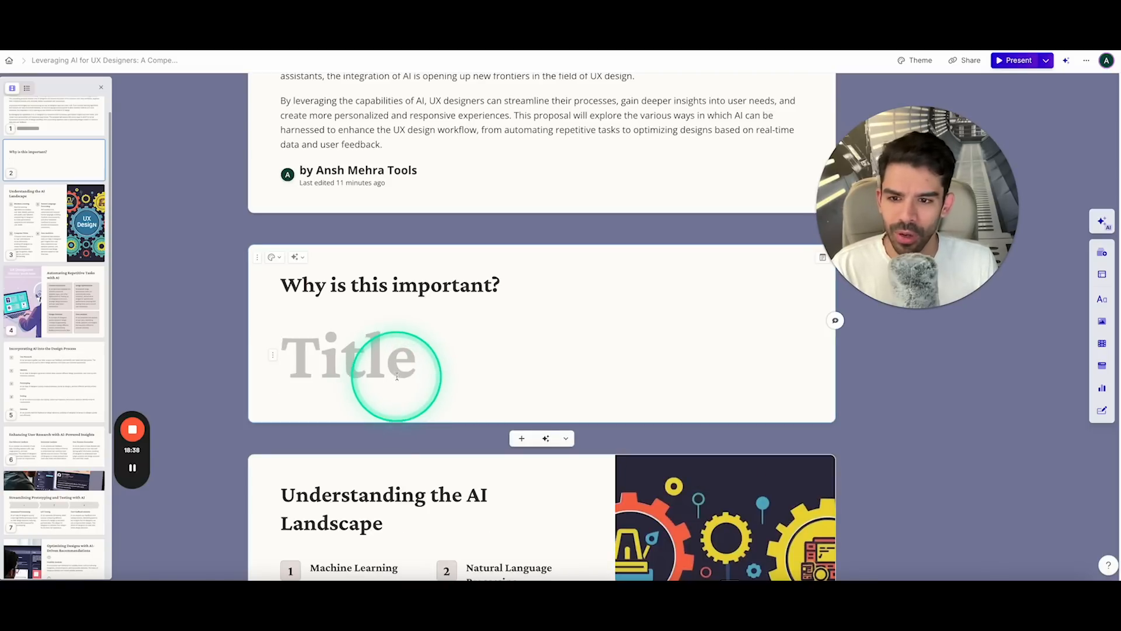
text(Hello!)
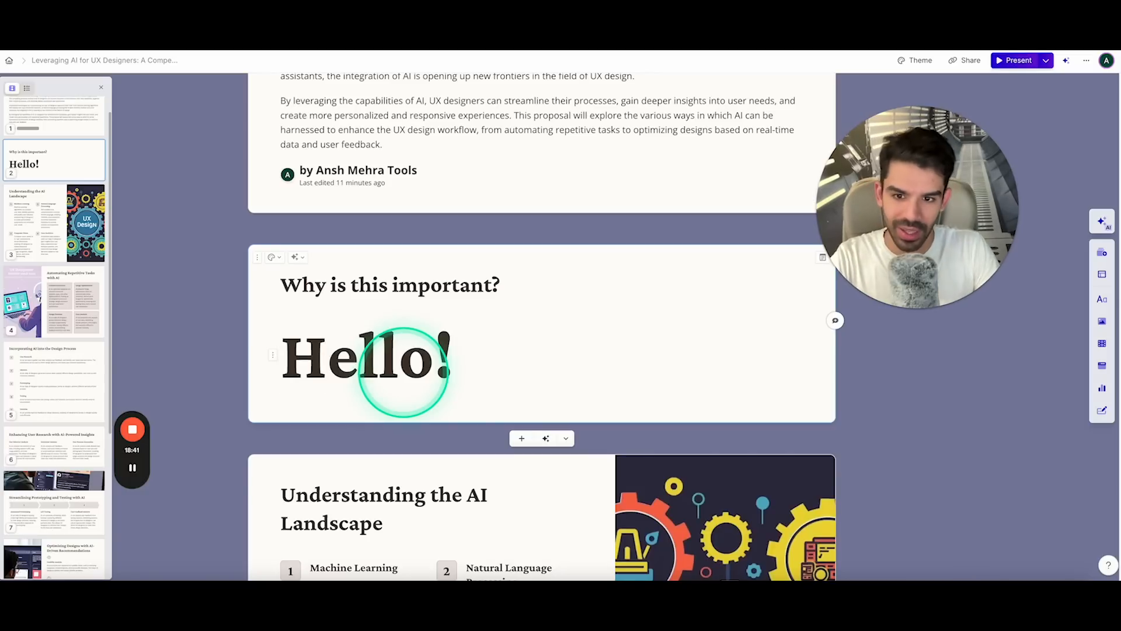
Browse the block types that can be inserted below the "Hello!" text, including callout boxes and media embeds, and clear the leftover slash.
key(Return)
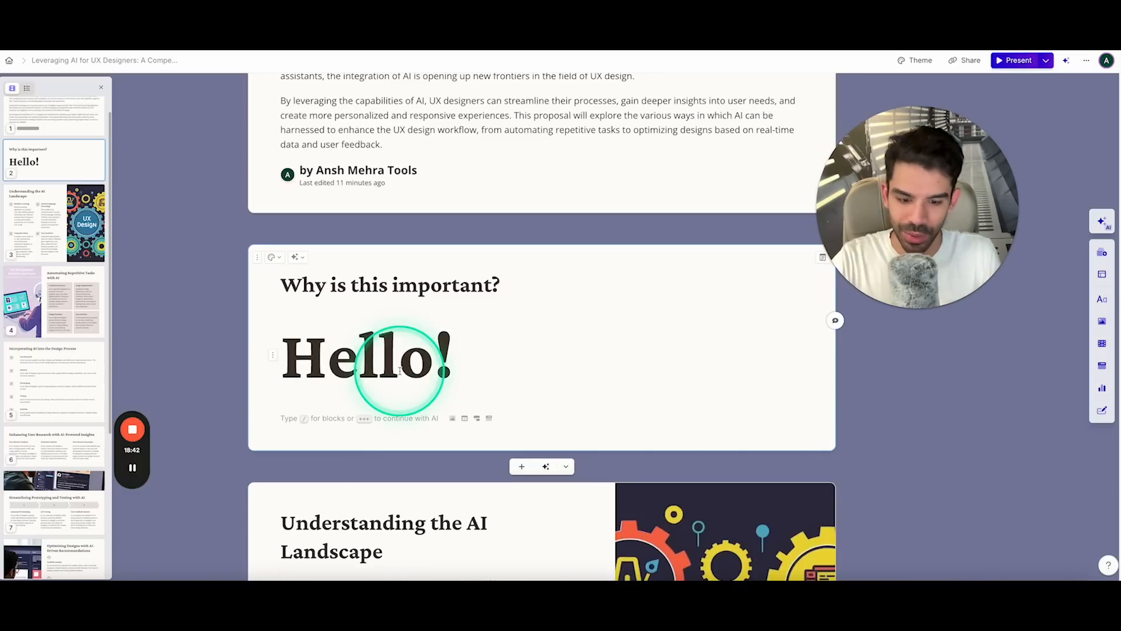
text(/)
scroll(399, 477, down, 10)
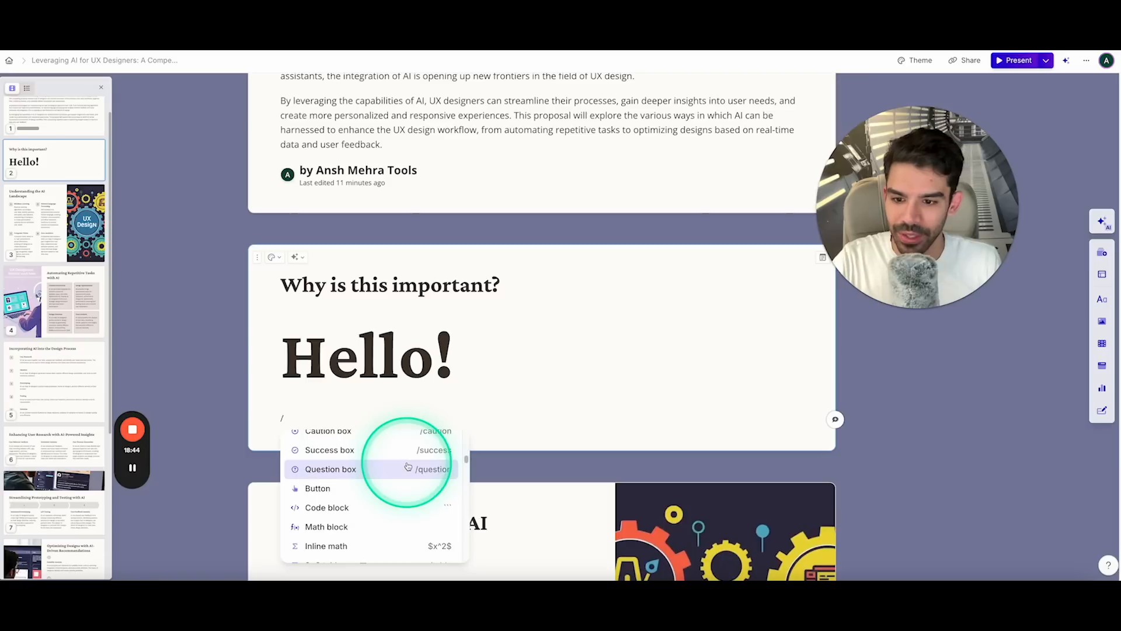
scroll(399, 477, down, 15)
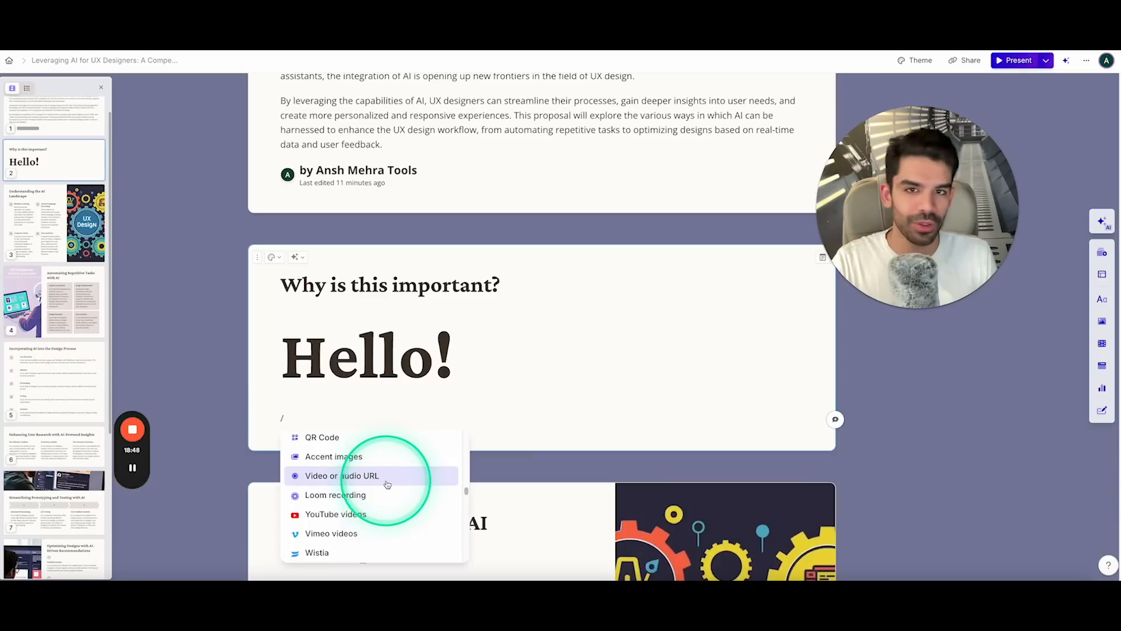
scroll(388, 488, down, 5)
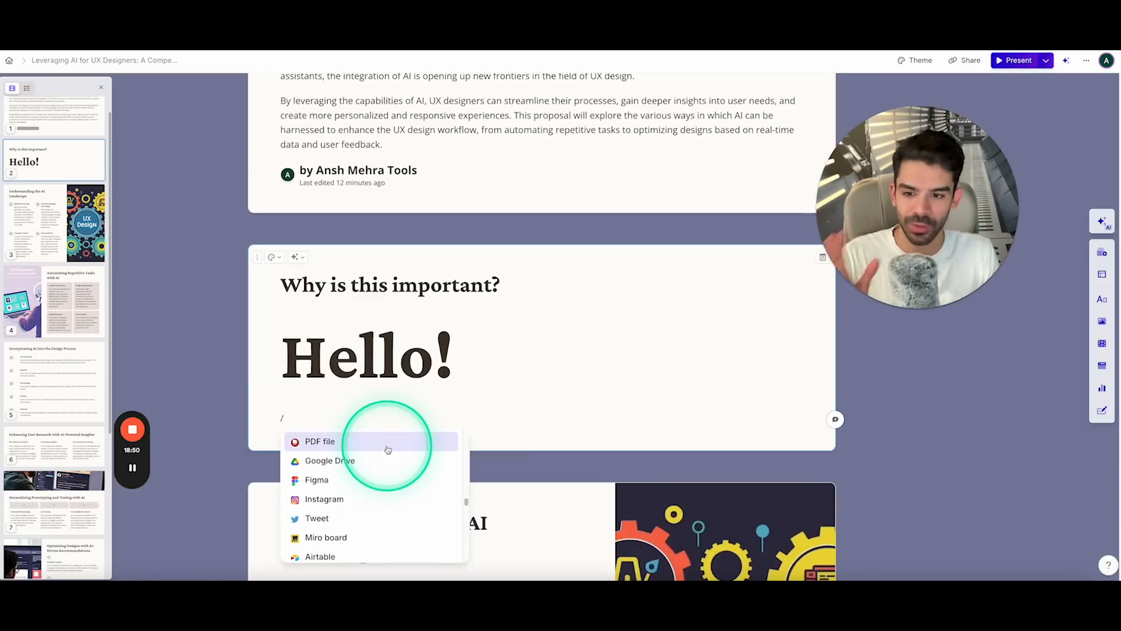
click(359, 357)
click(341, 415)
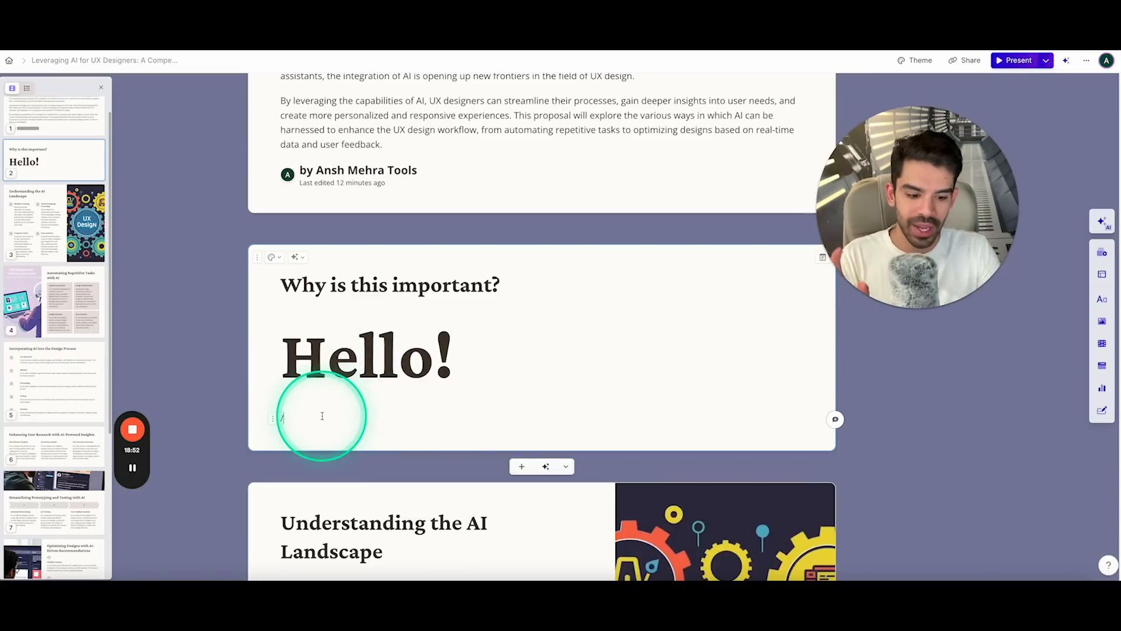
text(/)
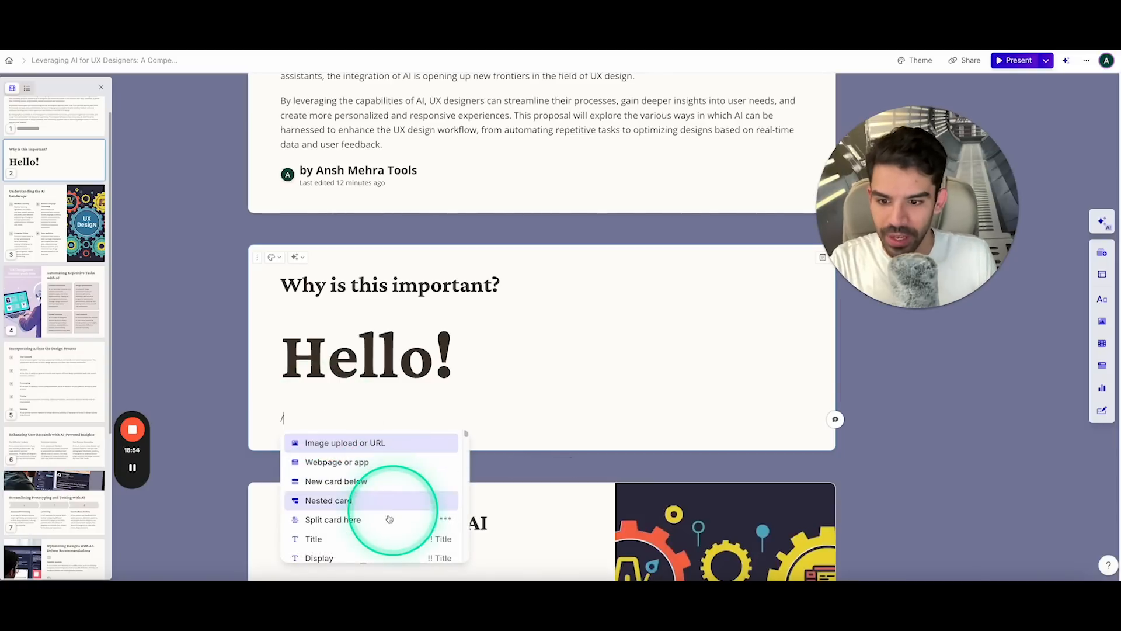
scroll(385, 520, down, 5)
scroll(380, 522, down, 3)
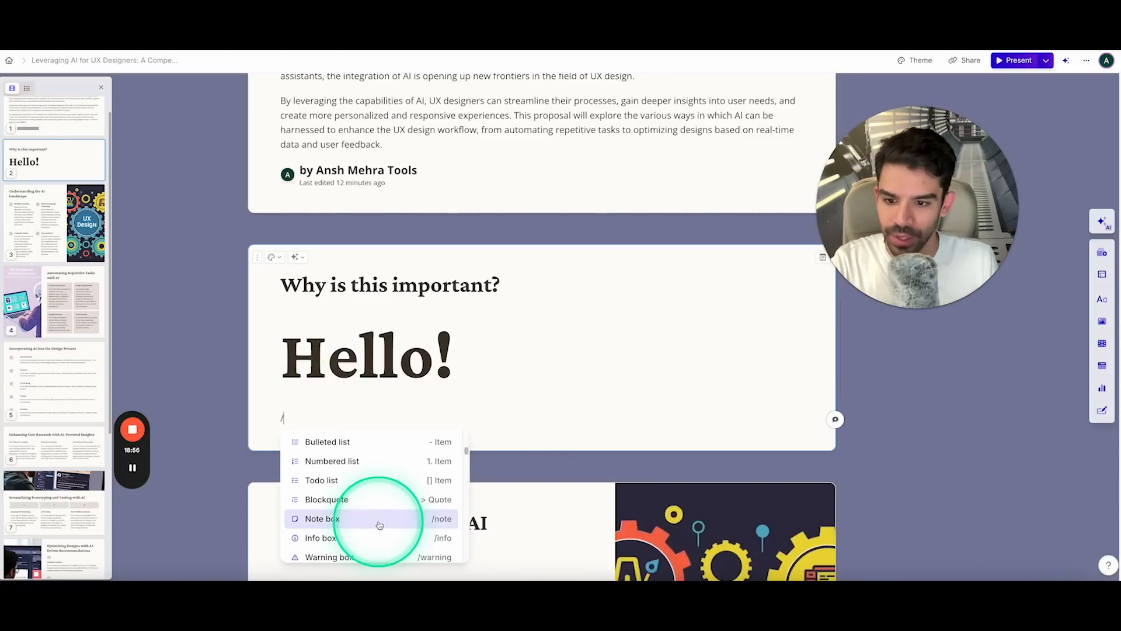
click(375, 407)
key(BackSpace)
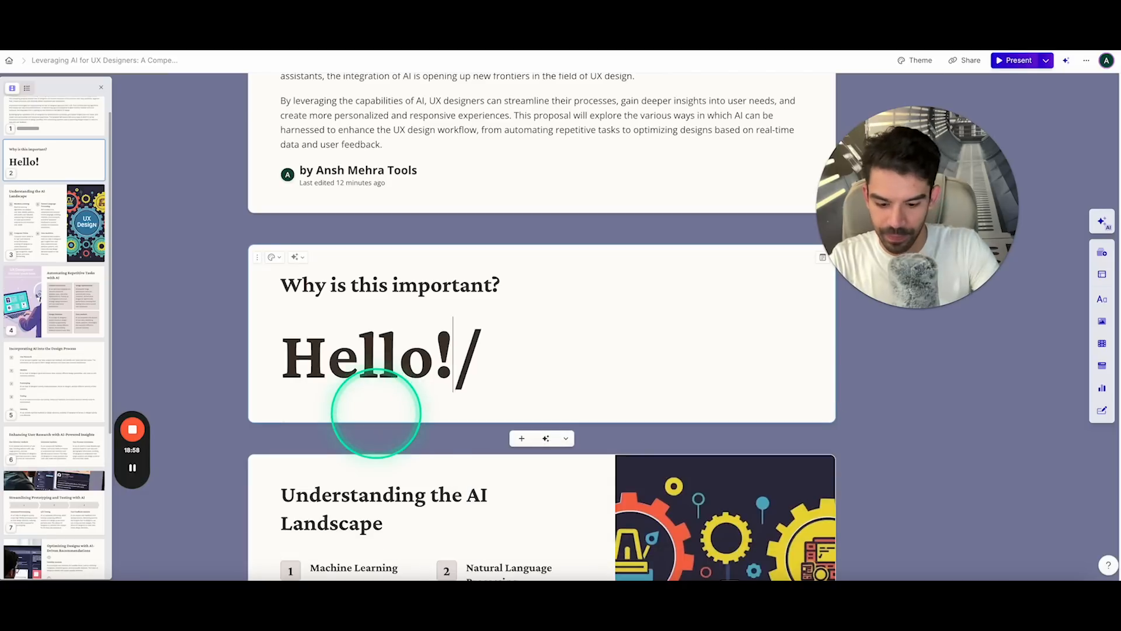
key(BackSpace)
key(BackSpace)
Write "expand on why AI is imp for UX" below "Hello!" and expand it into multiple paragraphs with AI, keeping the suggested version.
key(Return)
text(expand on why AI is imp for UX)
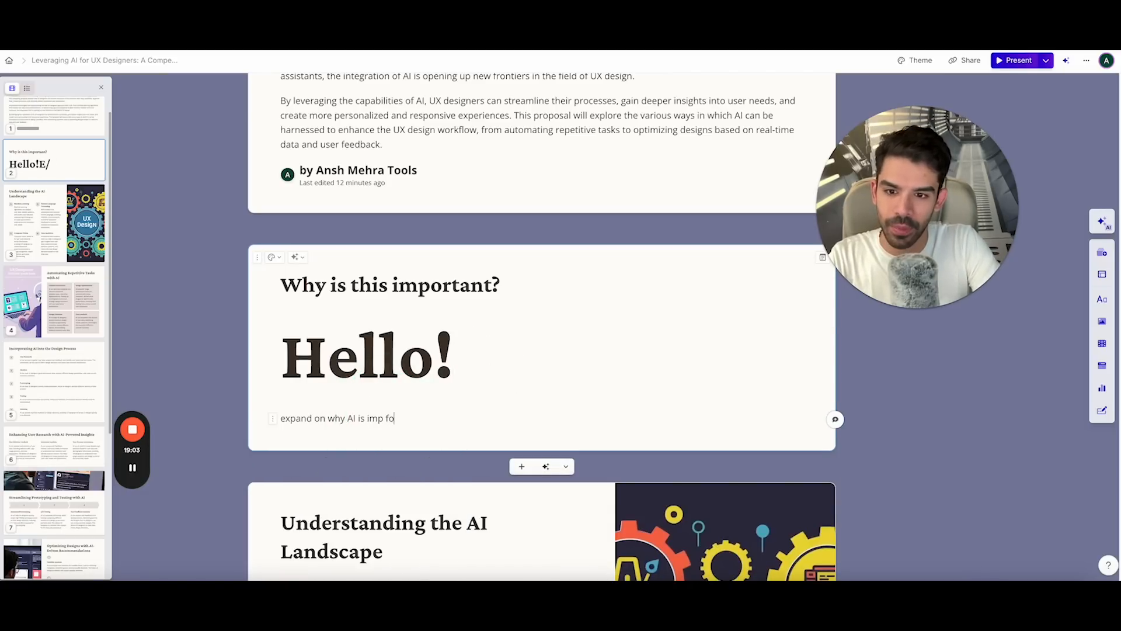
key(ctrl+a)
drag(413, 418, 286, 419)
click(499, 397)
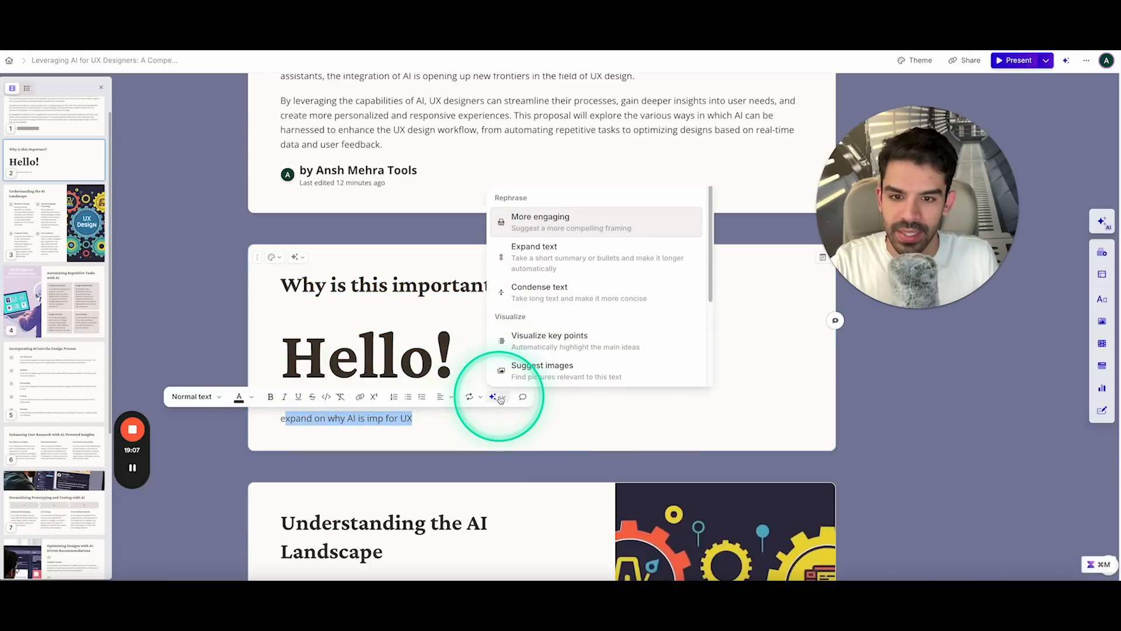
click(532, 245)
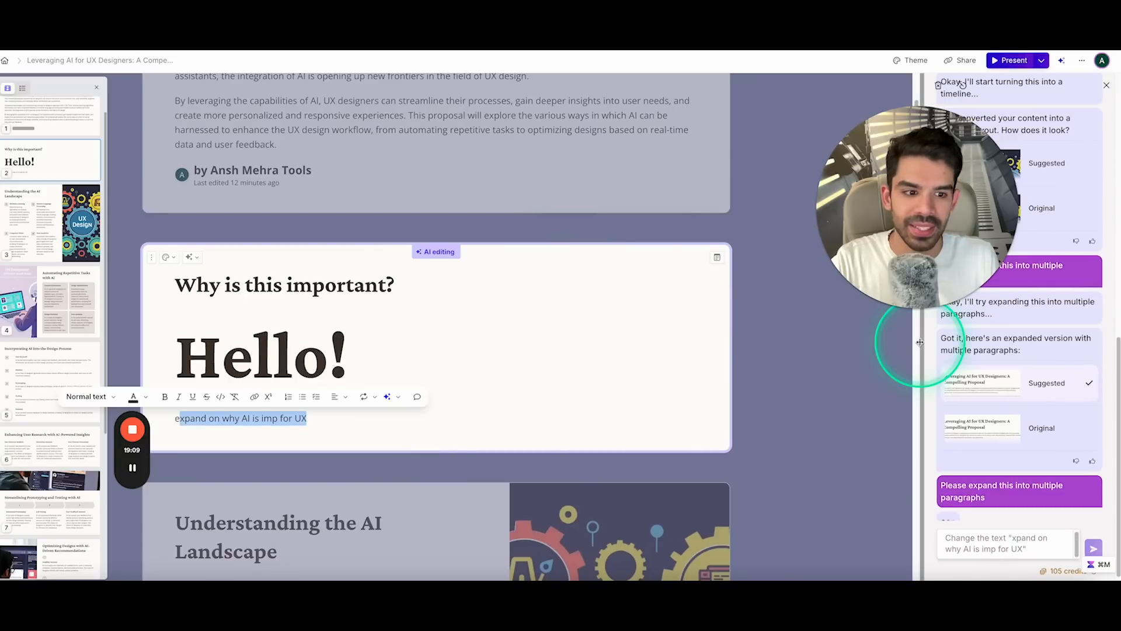
scroll(672, 351, down, 2)
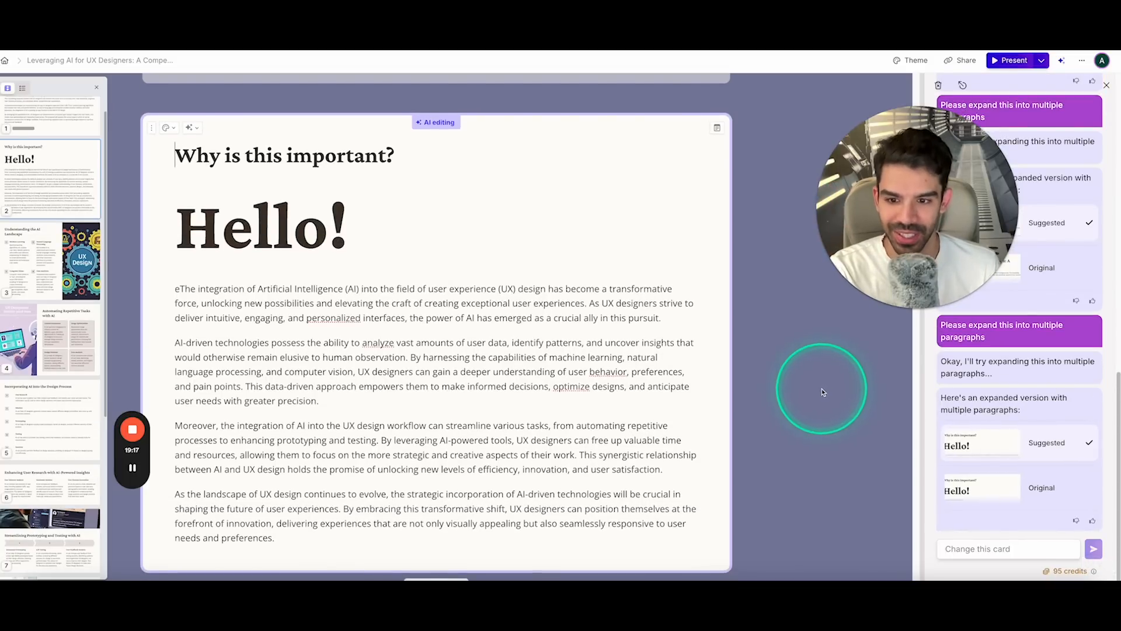
click(1005, 449)
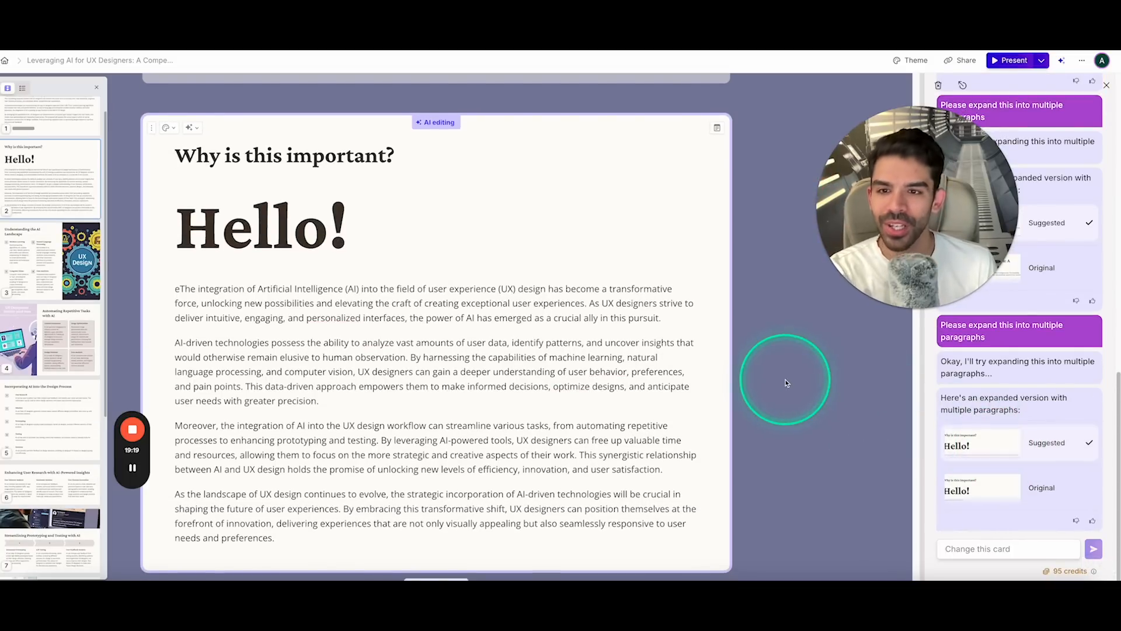
Add a four-column card below the "Why is this important?" card, looking over the available card layouts first.
scroll(786, 382, down, 1)
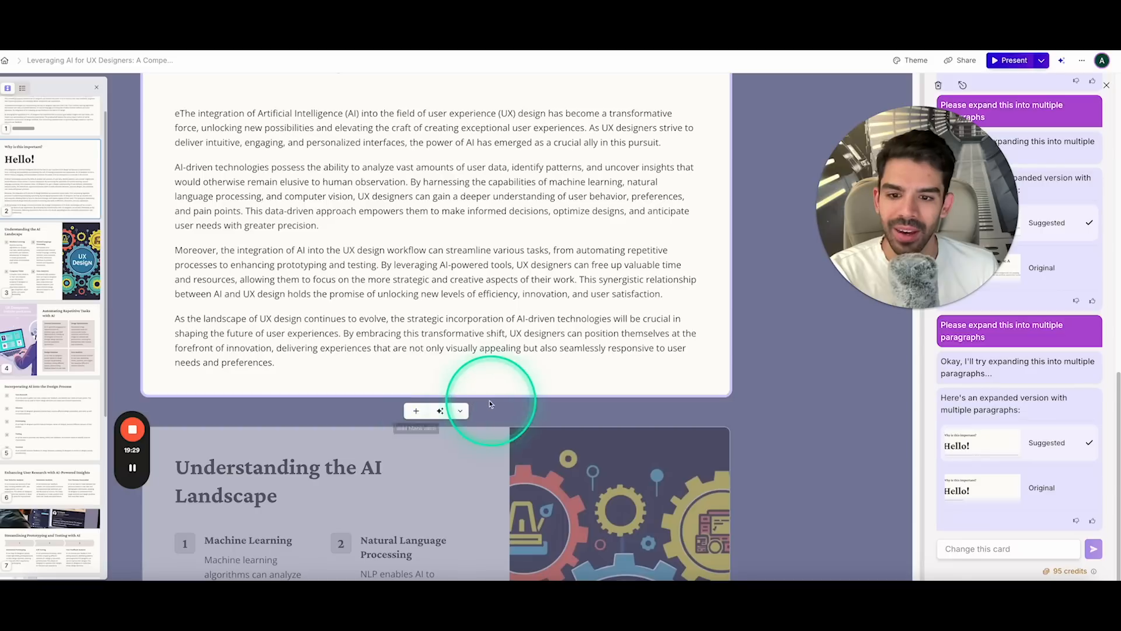
click(459, 412)
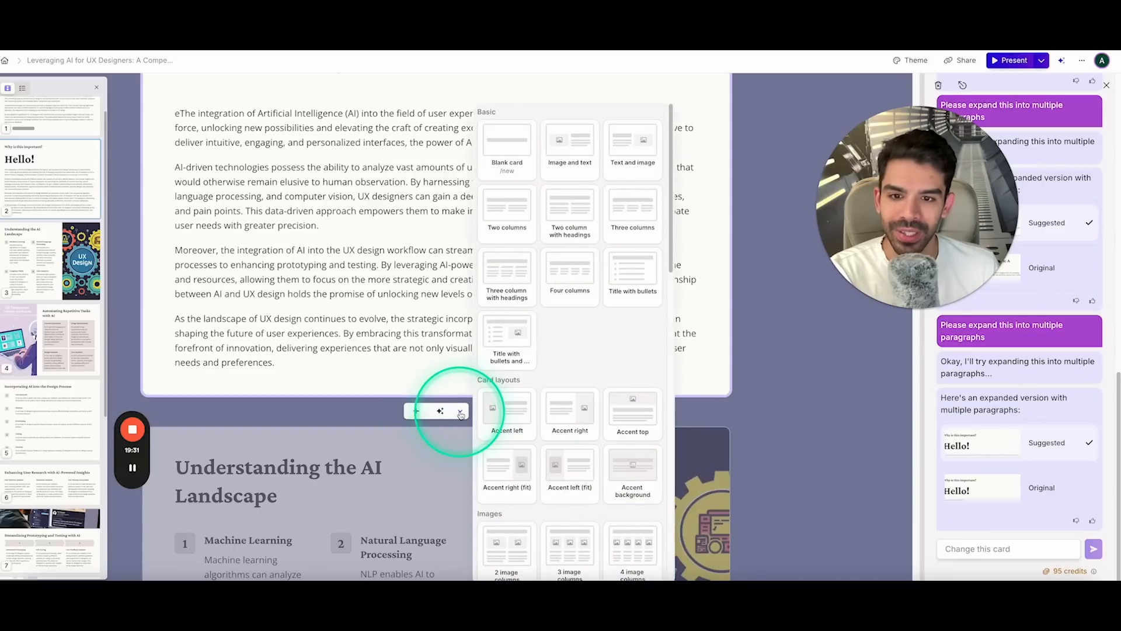
scroll(600, 344, down, 7)
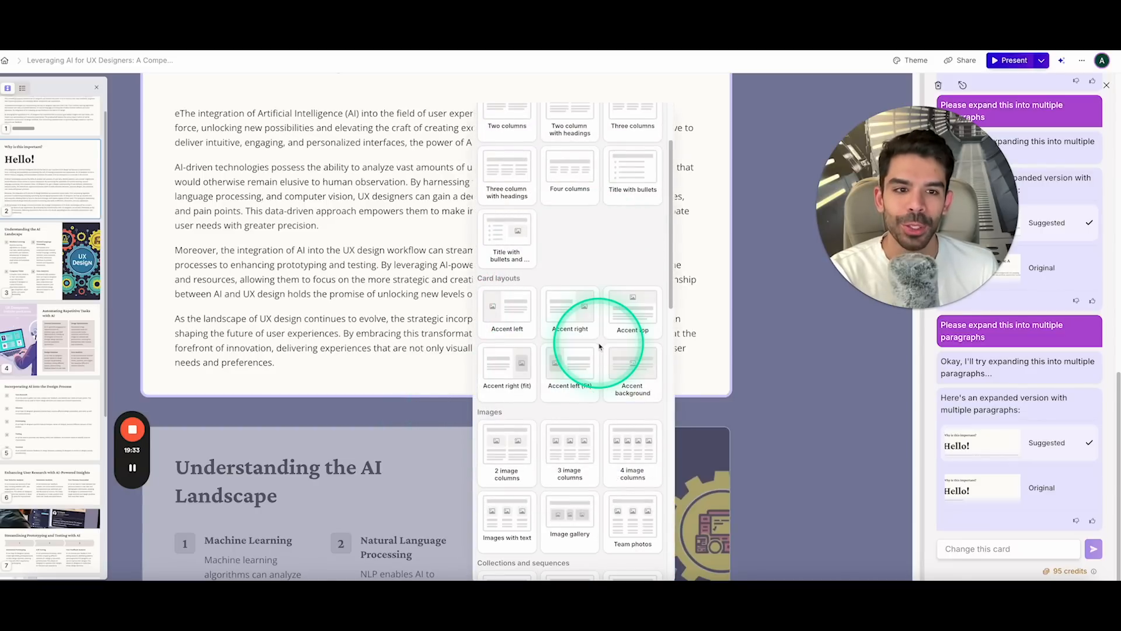
scroll(599, 345, up, 7)
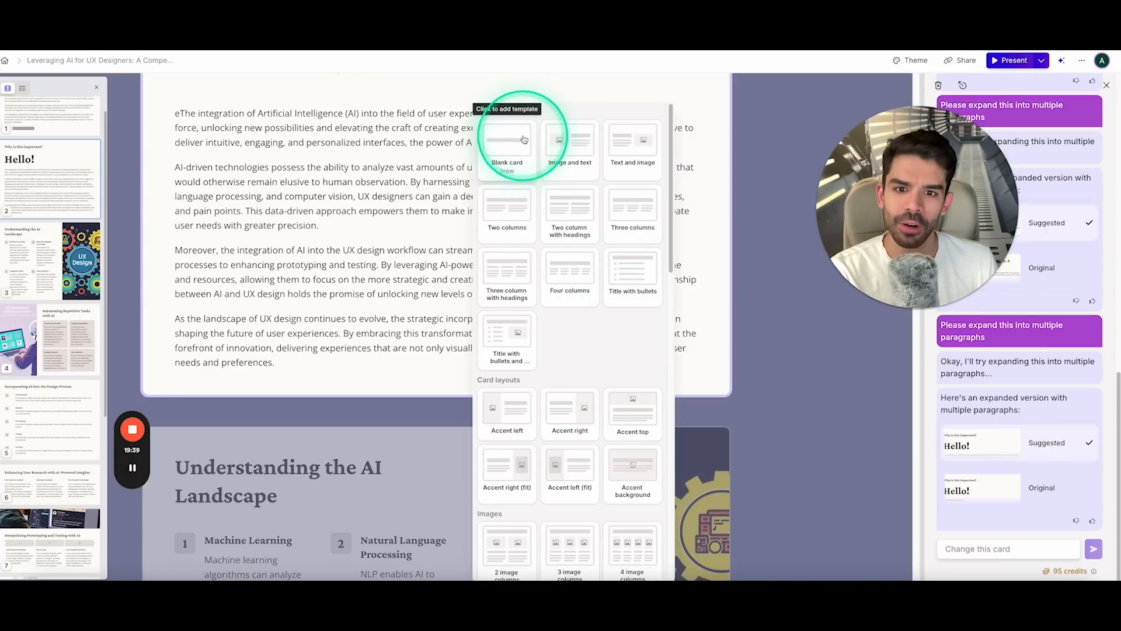
click(556, 272)
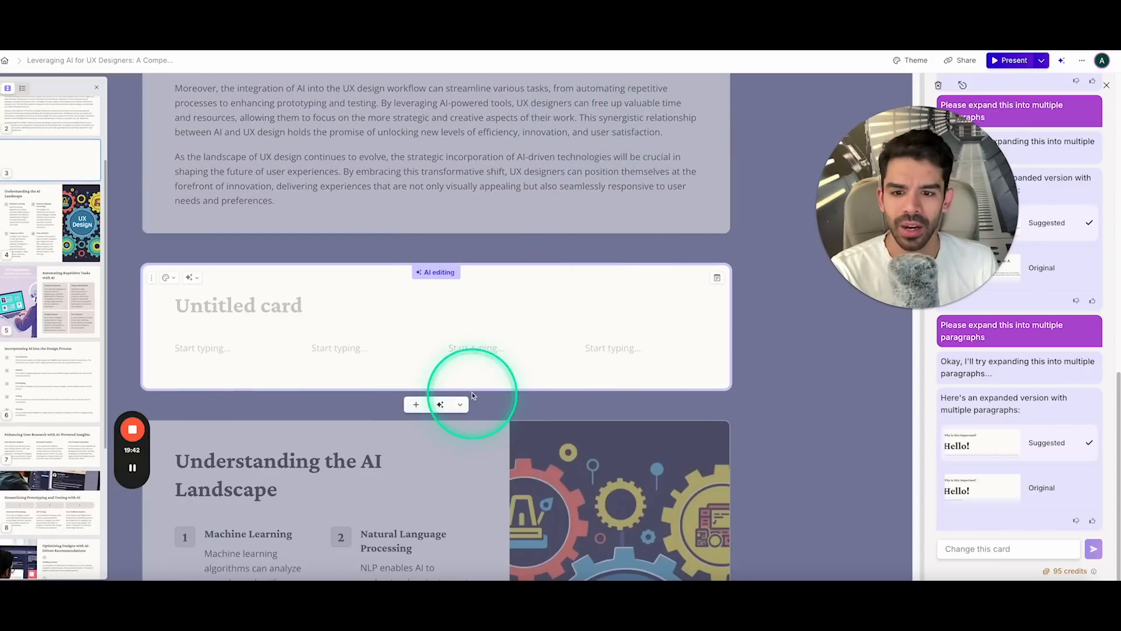
Add a "Title with bullets" card below the empty four-column card.
click(460, 404)
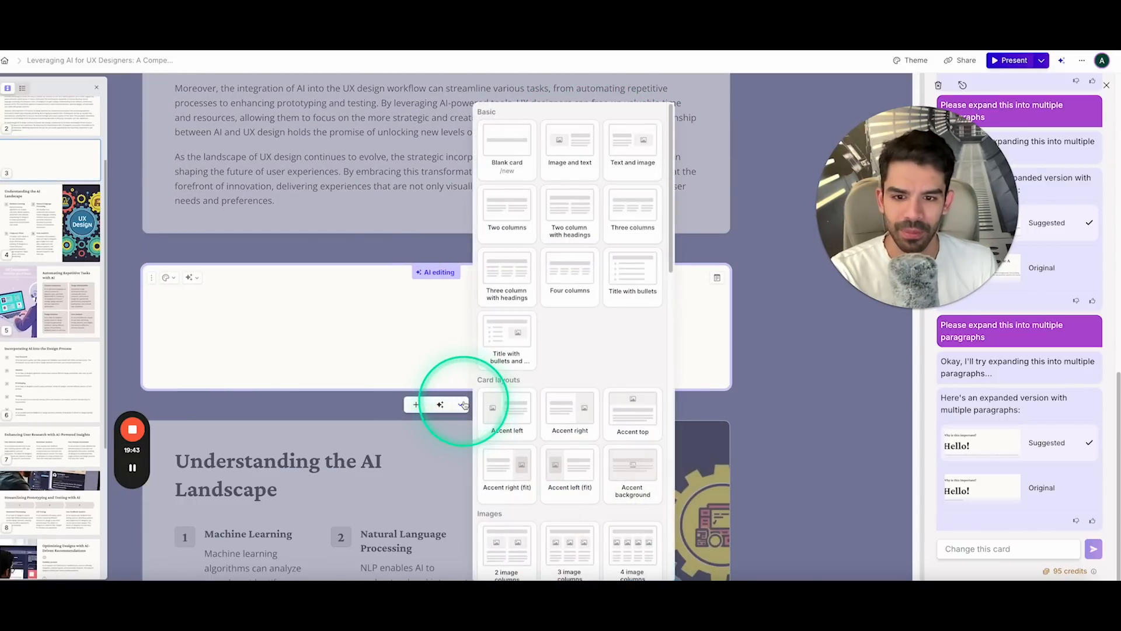
scroll(593, 349, down, 2)
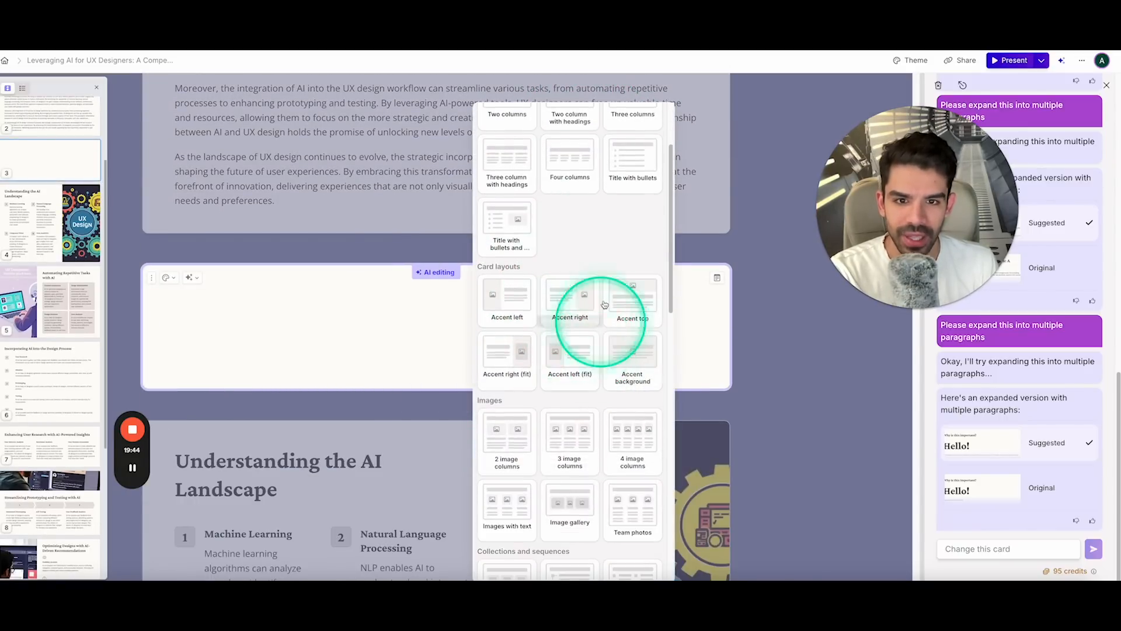
click(631, 185)
scroll(830, 388, down, 3)
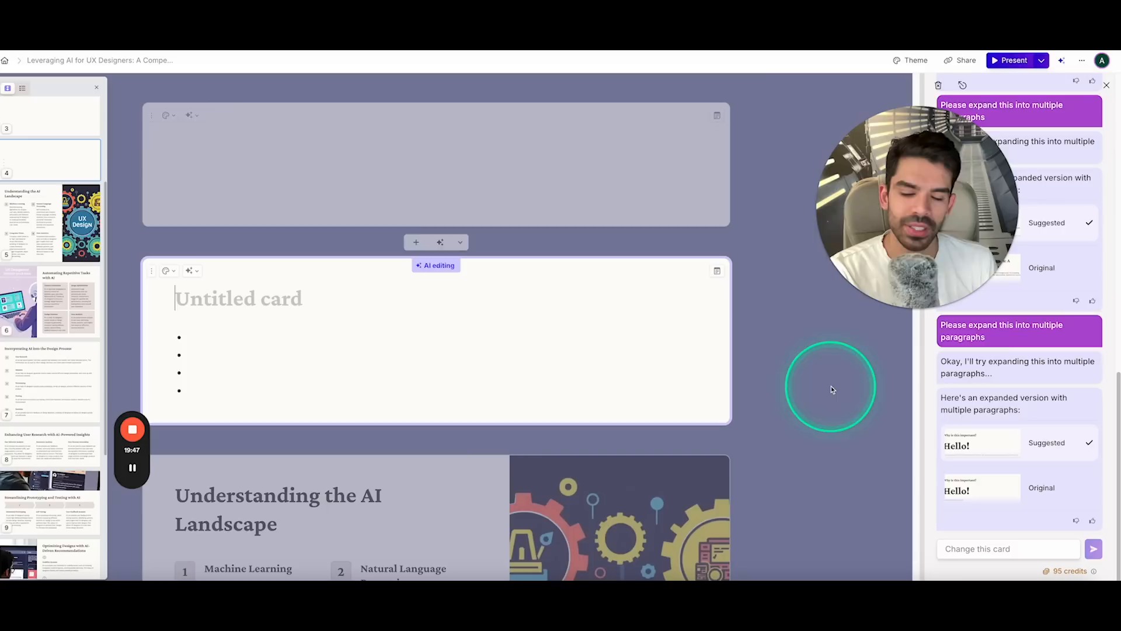
click(832, 383)
Fill the bullet card with AI using the prompt "write content on types of UX Designers", compare it with the original, and keep the suggestion.
click(189, 271)
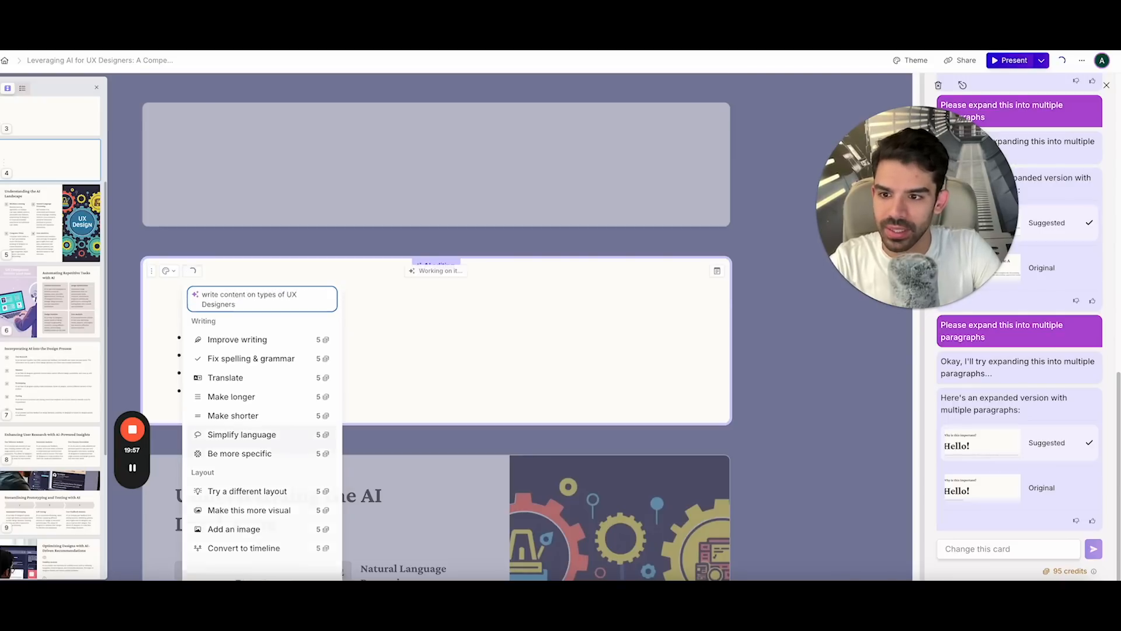
key(Return)
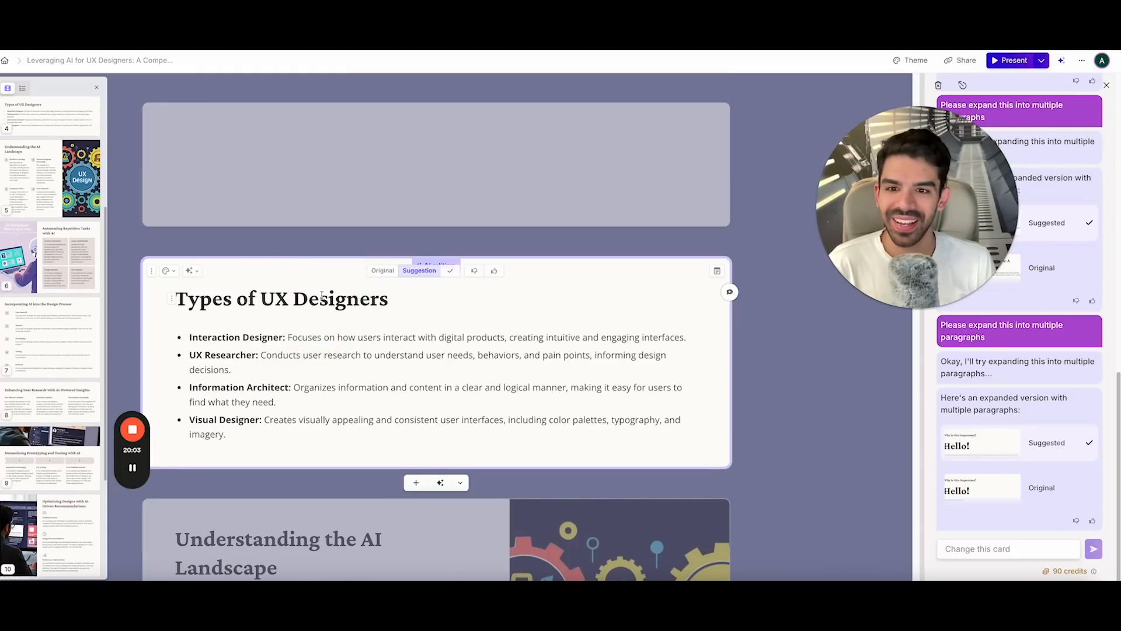
click(383, 271)
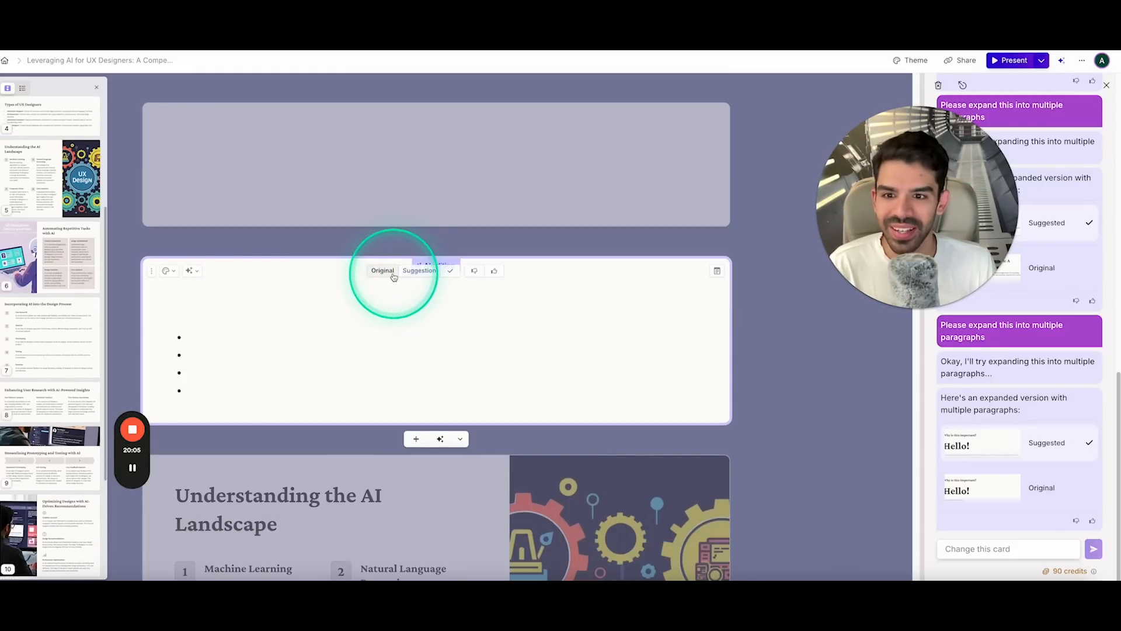
click(416, 270)
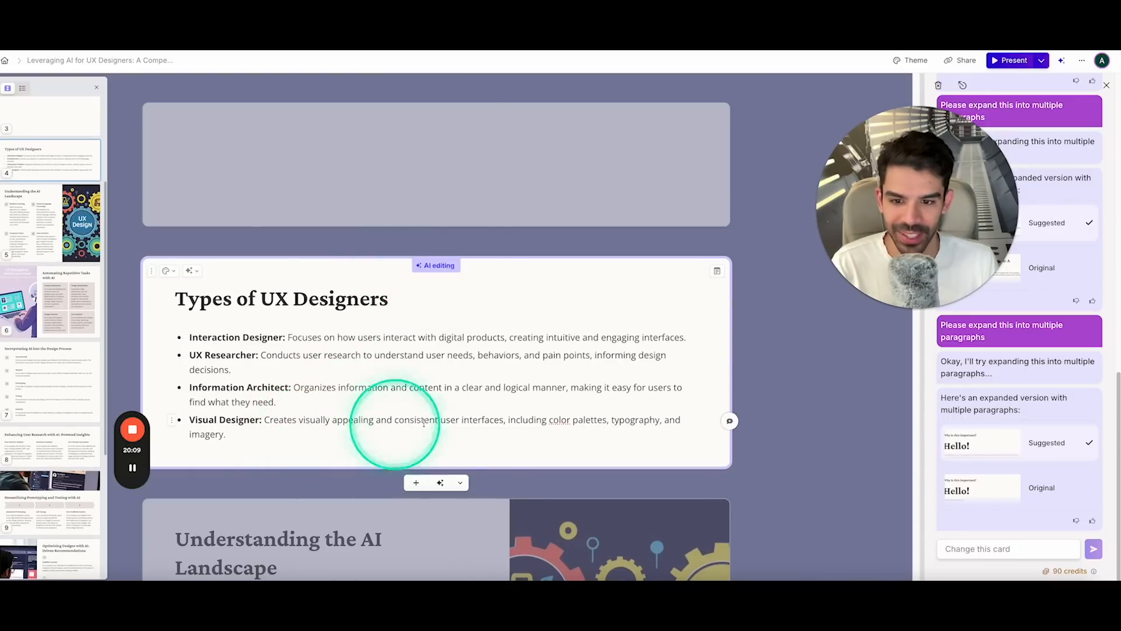
click(460, 482)
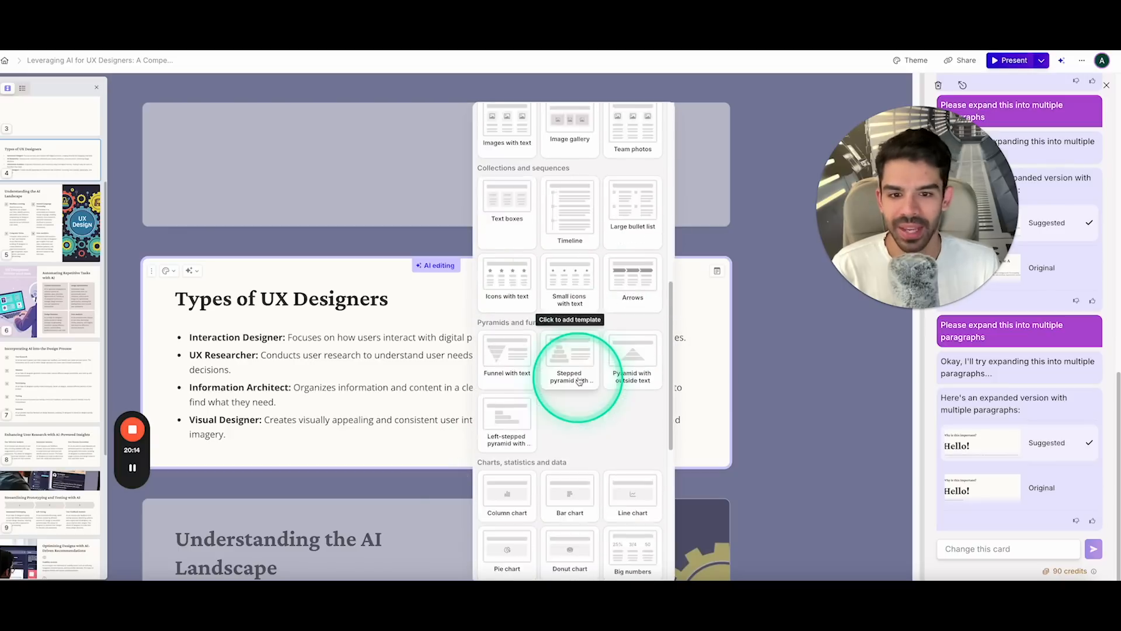
scroll(579, 381, down, 3)
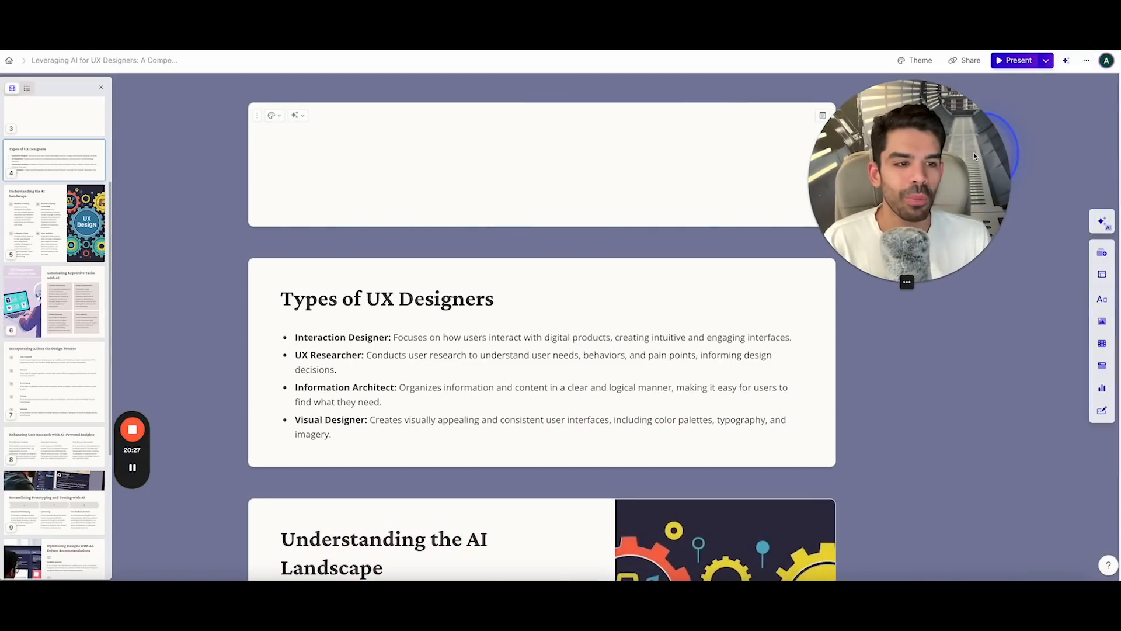
Insert a column chart below the last bullet of the "Types of UX Designers" card, finding it by searching the blocks for "grap".
click(518, 422)
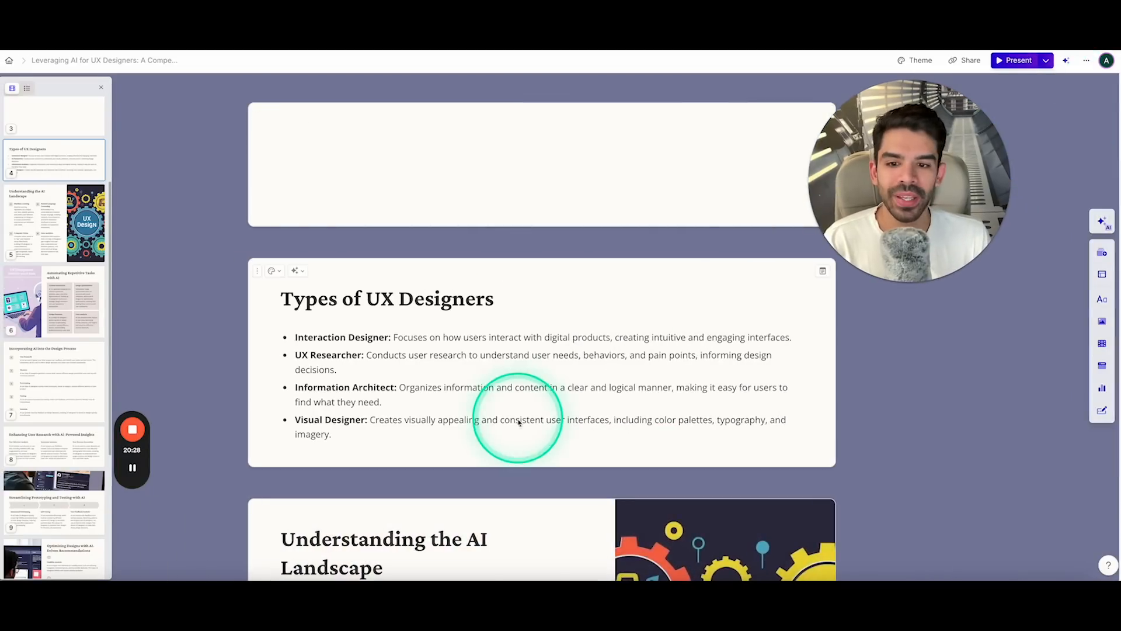
key(End)
key(Return)
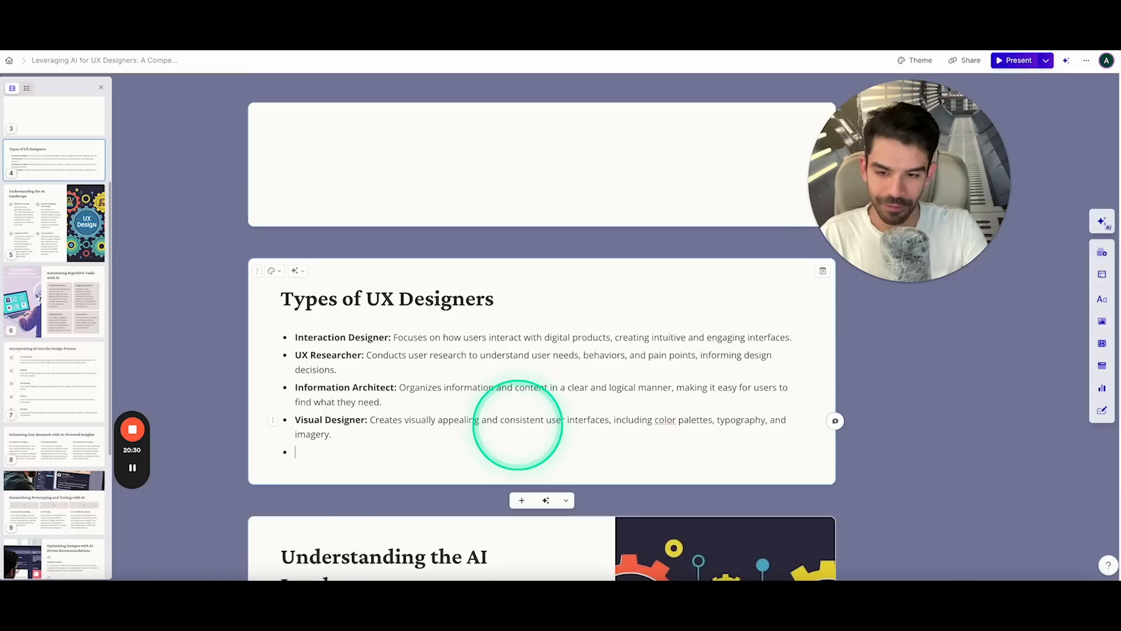
text(/)
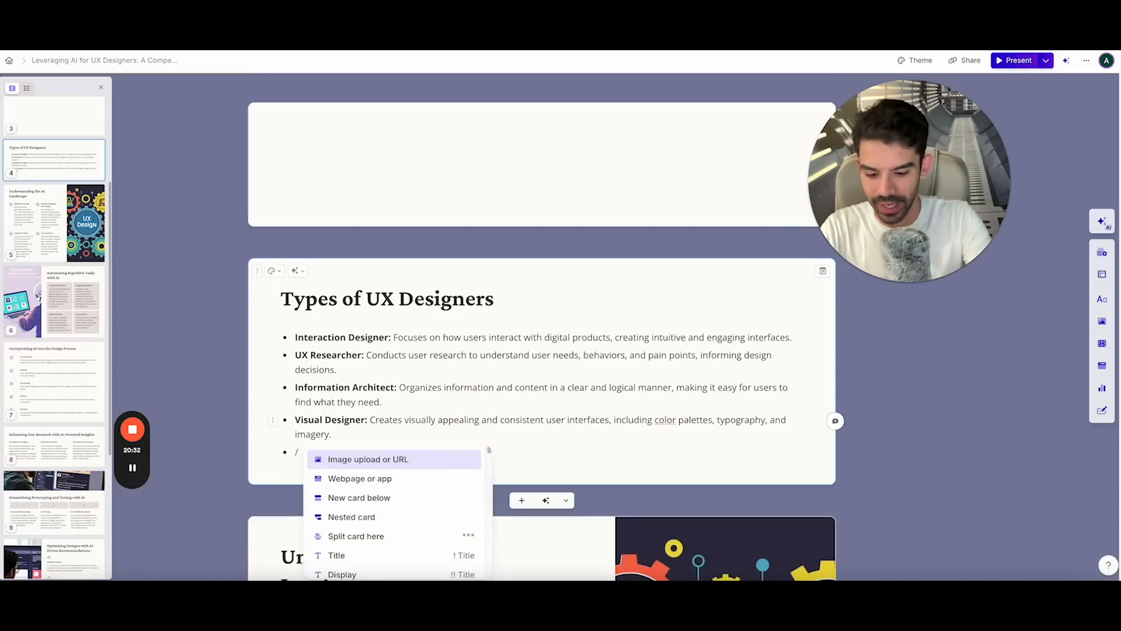
text(grap)
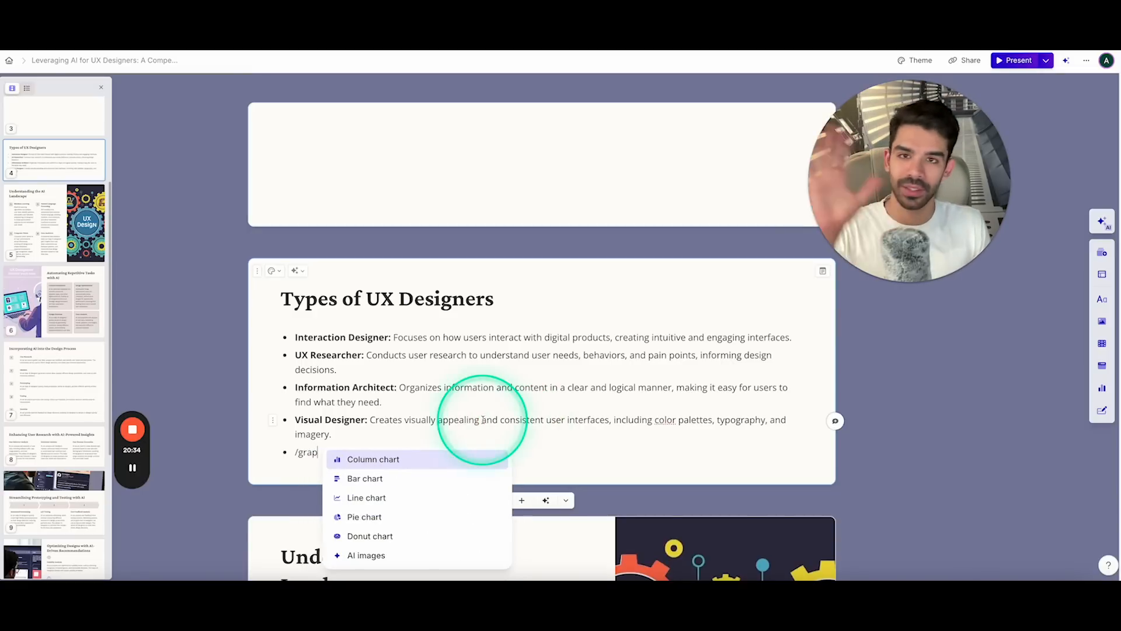
click(359, 459)
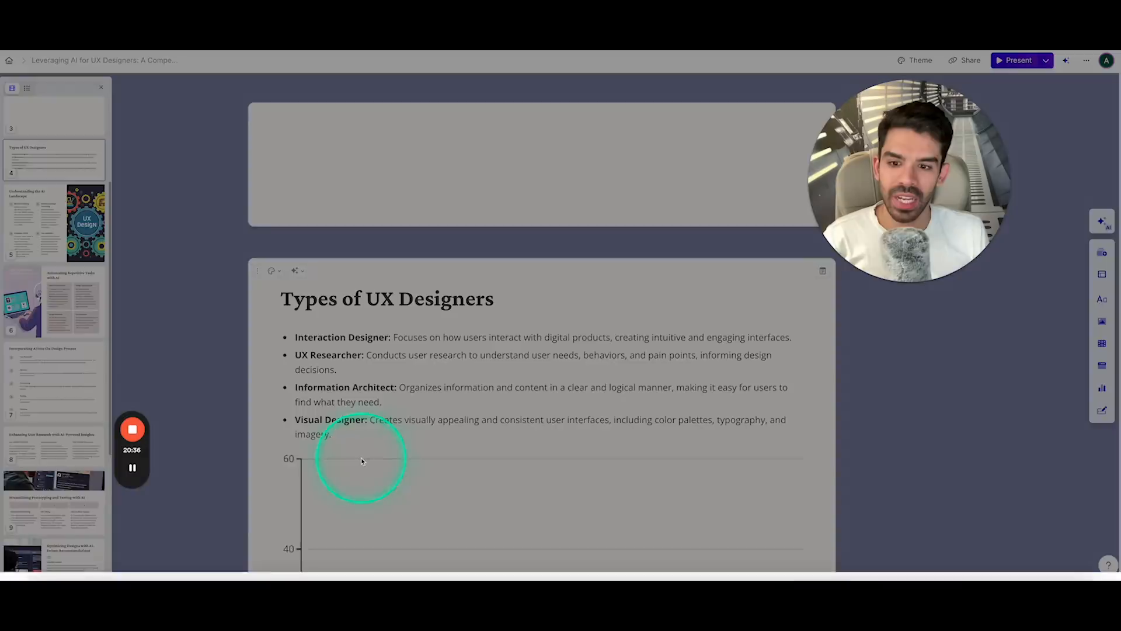
Look over the column chart's sample data table, checking the header and fruit name cells.
drag(942, 146, 623, 413)
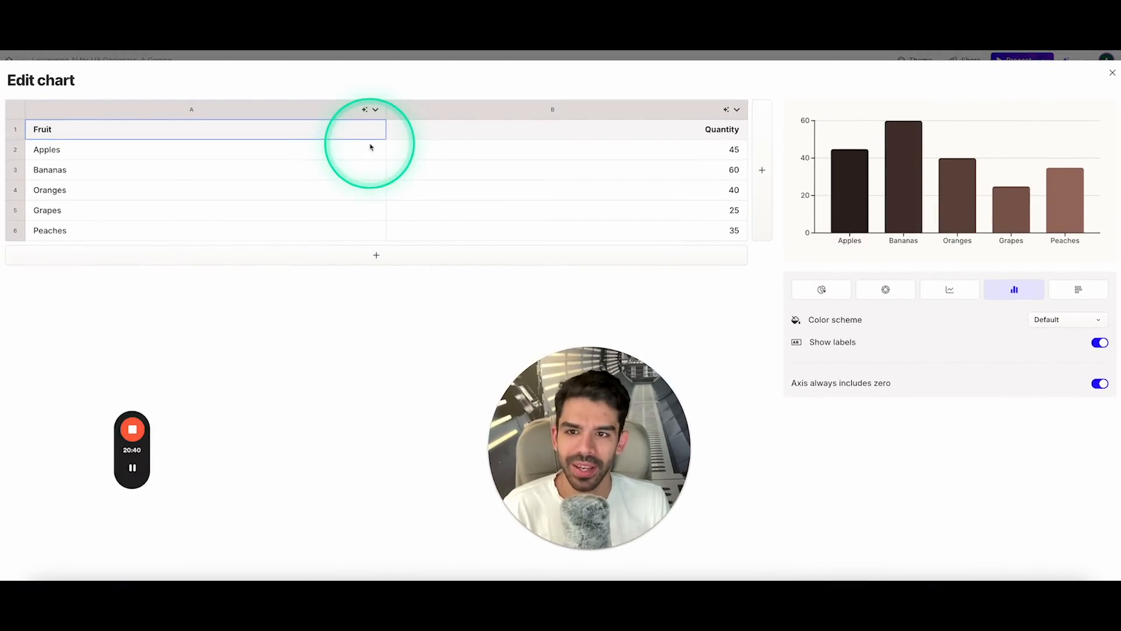
click(346, 134)
click(418, 135)
click(317, 135)
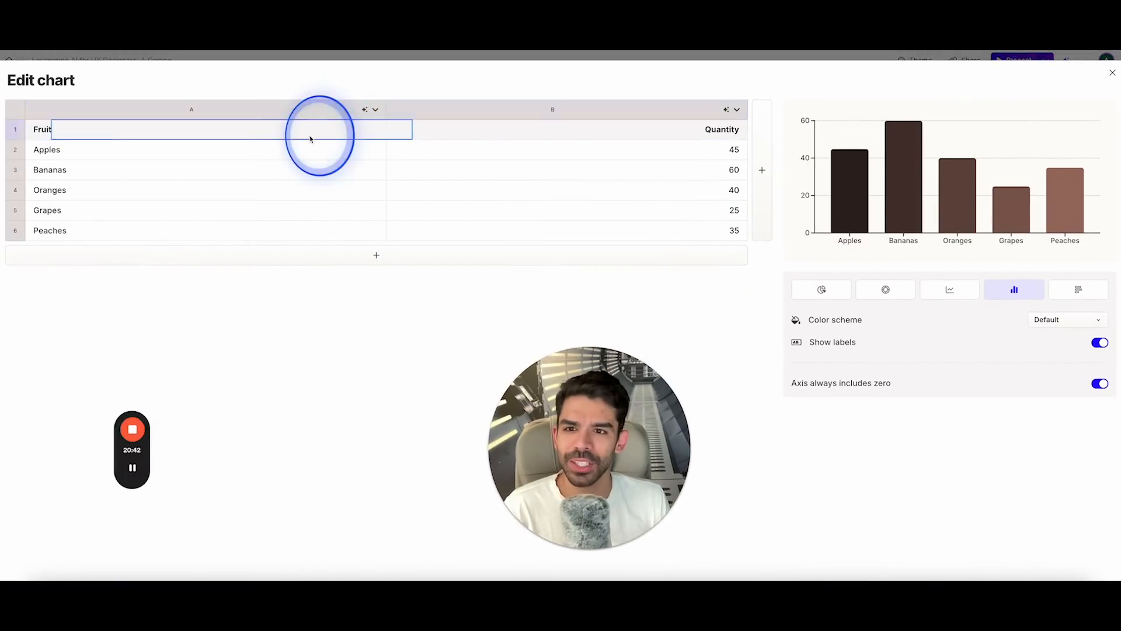
click(242, 153)
click(243, 175)
click(248, 190)
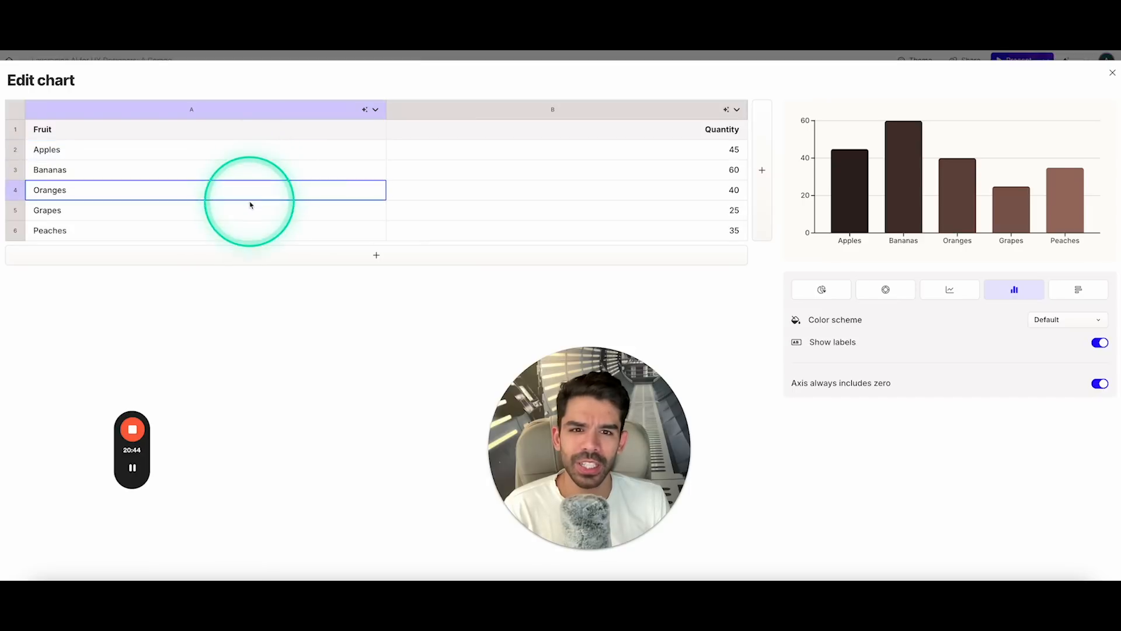
Set the Bananas quantity in the chart's data table to 10.
click(689, 183)
click(723, 176)
click(728, 185)
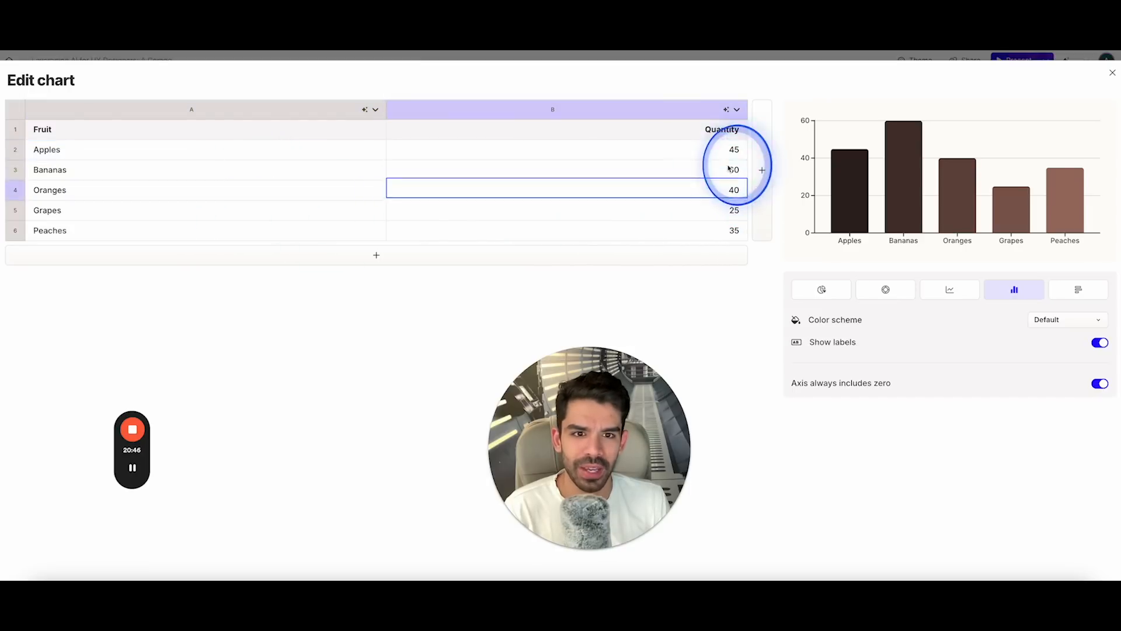
double_click(732, 169)
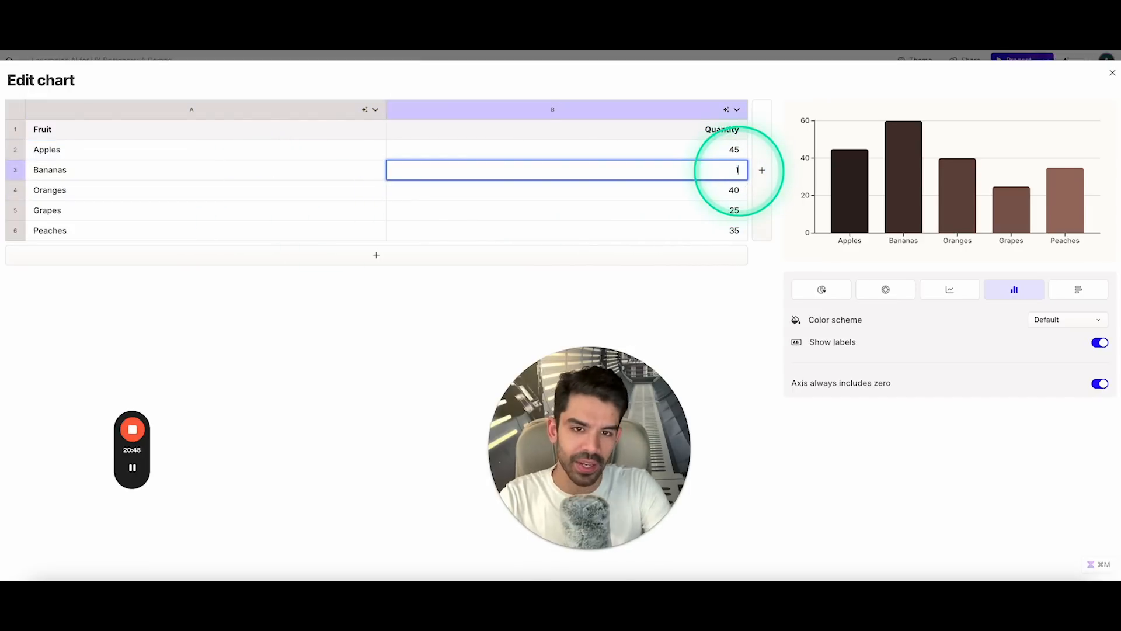
text(10)
click(683, 324)
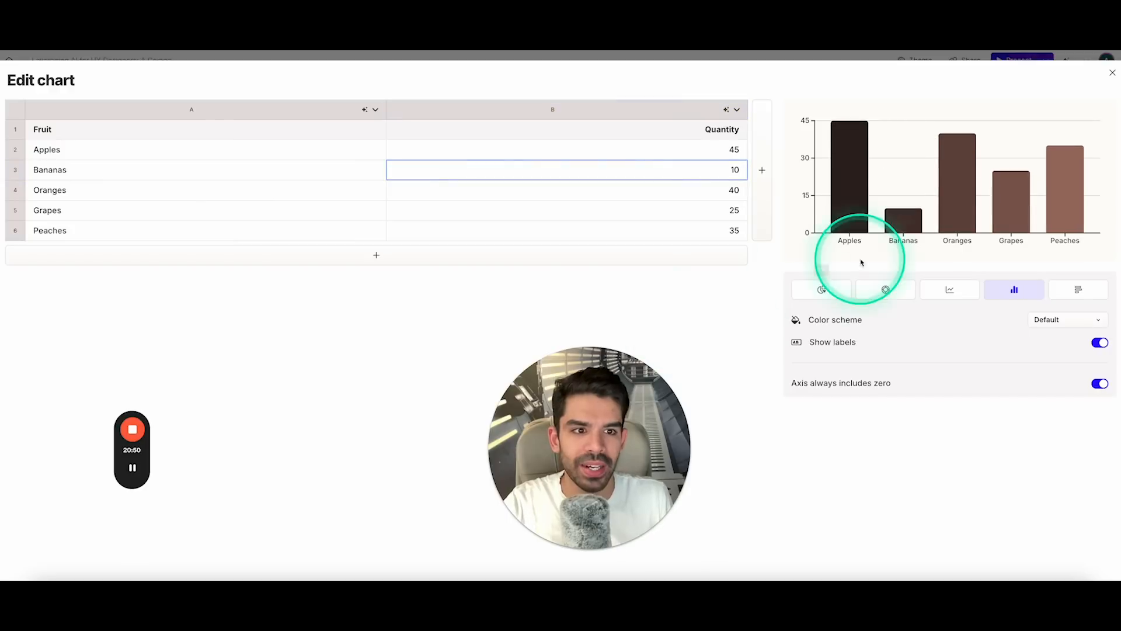
Preview the fruit chart as pie, donut, line and column types, and settle on the horizontal bar type.
click(824, 292)
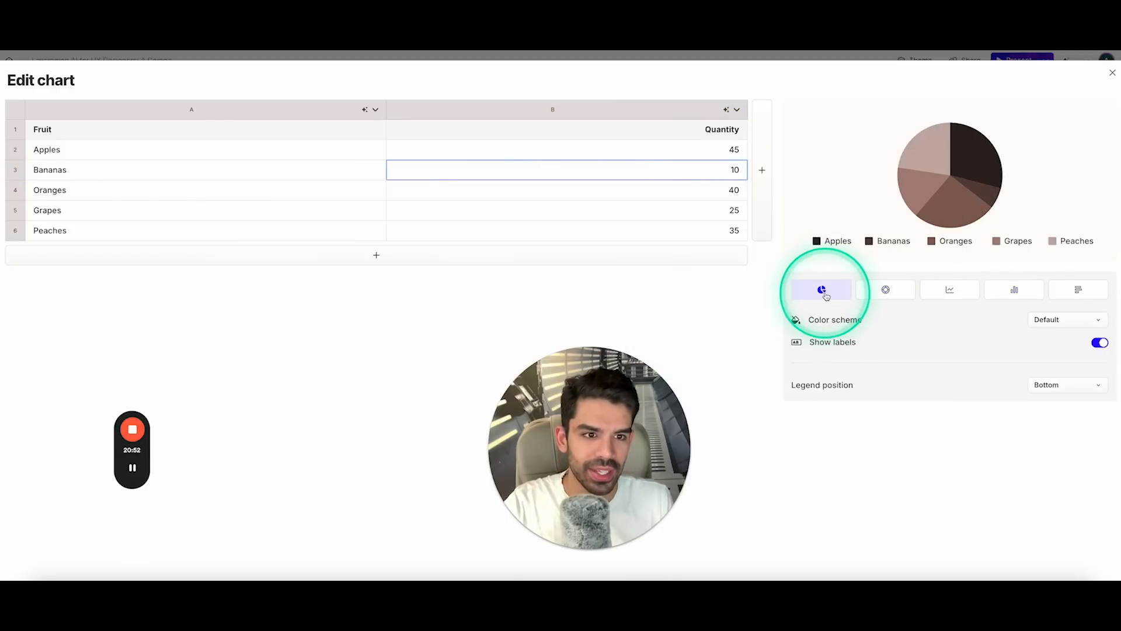
click(886, 289)
click(964, 295)
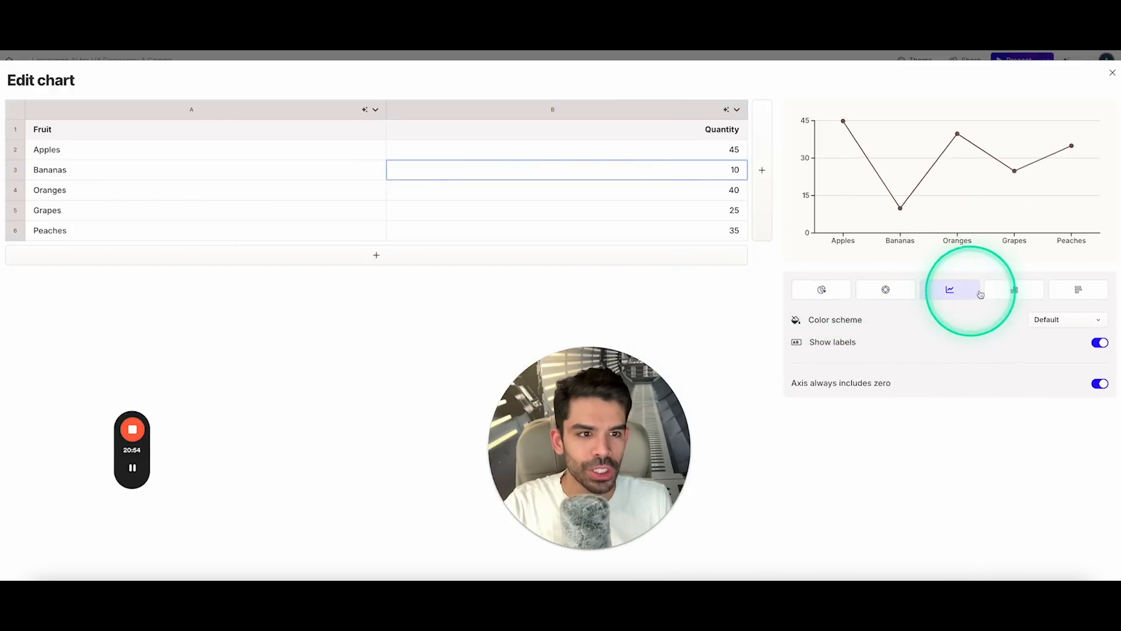
click(1014, 289)
click(1079, 289)
Set the bar chart's color scheme to Monochrome and close the chart editor to return to the "Types of UX Designers" card.
click(1073, 323)
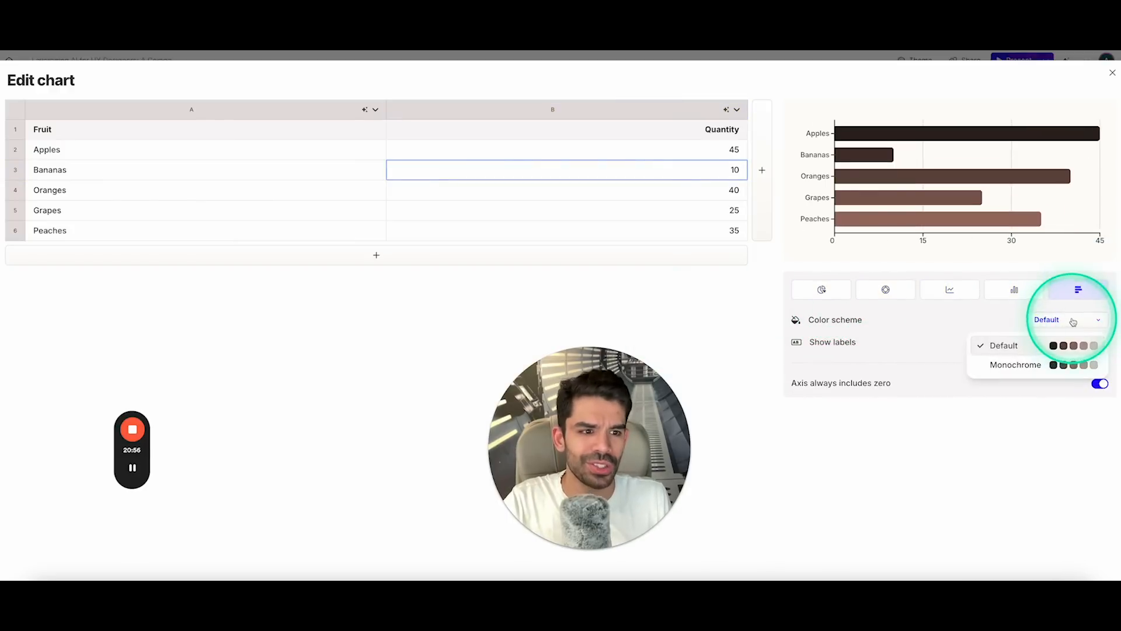
click(1037, 364)
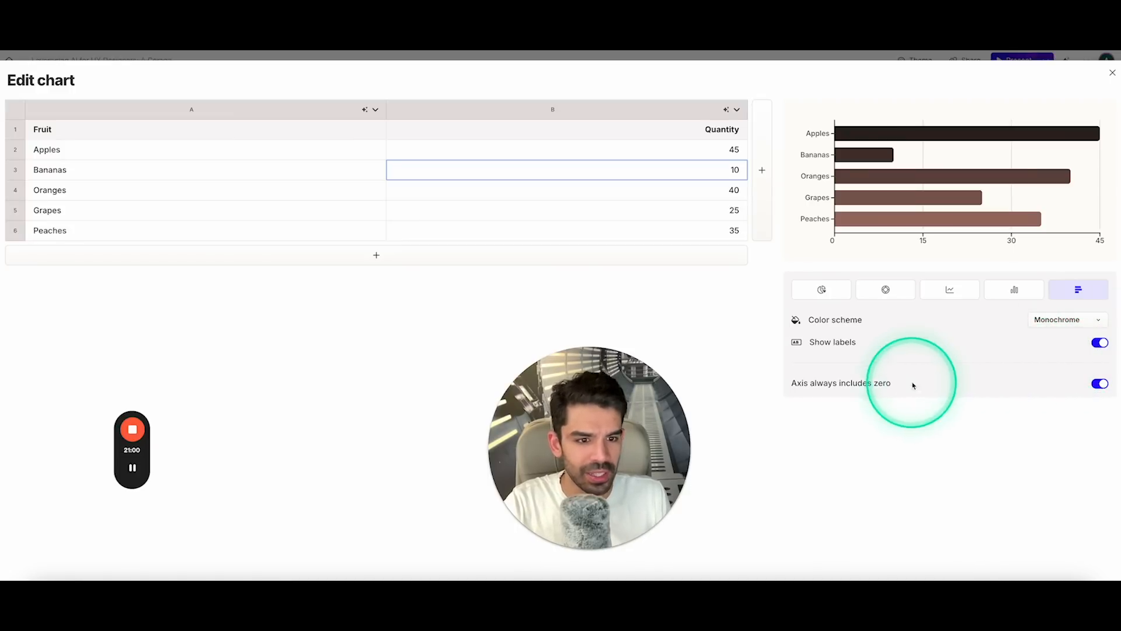
click(1113, 74)
scroll(792, 270, down, 6)
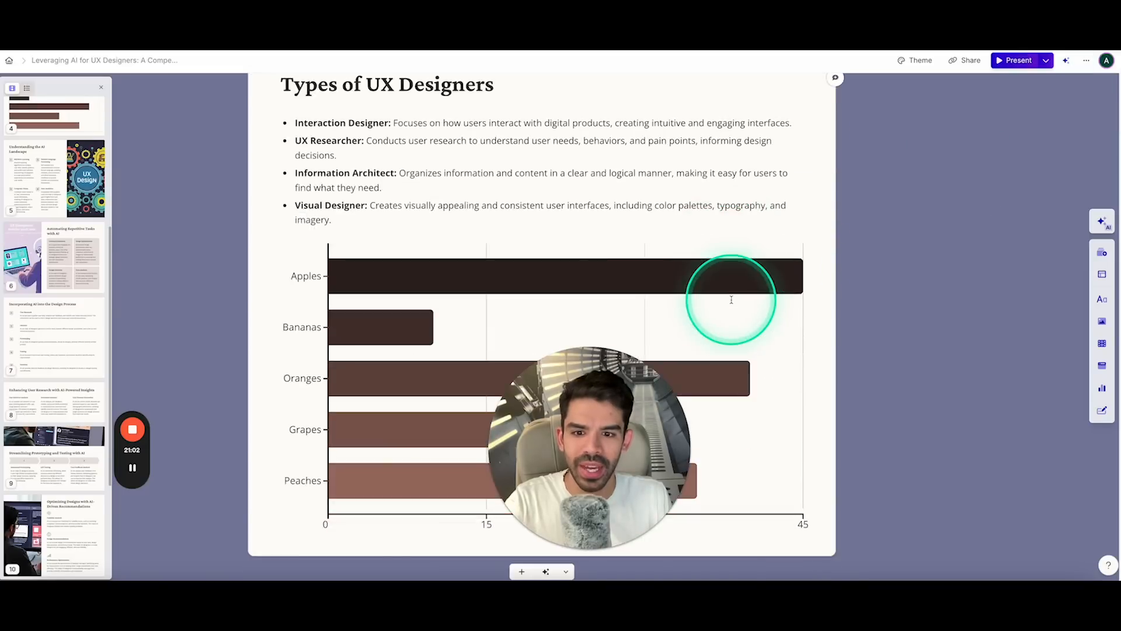
scroll(730, 282, up, 1)
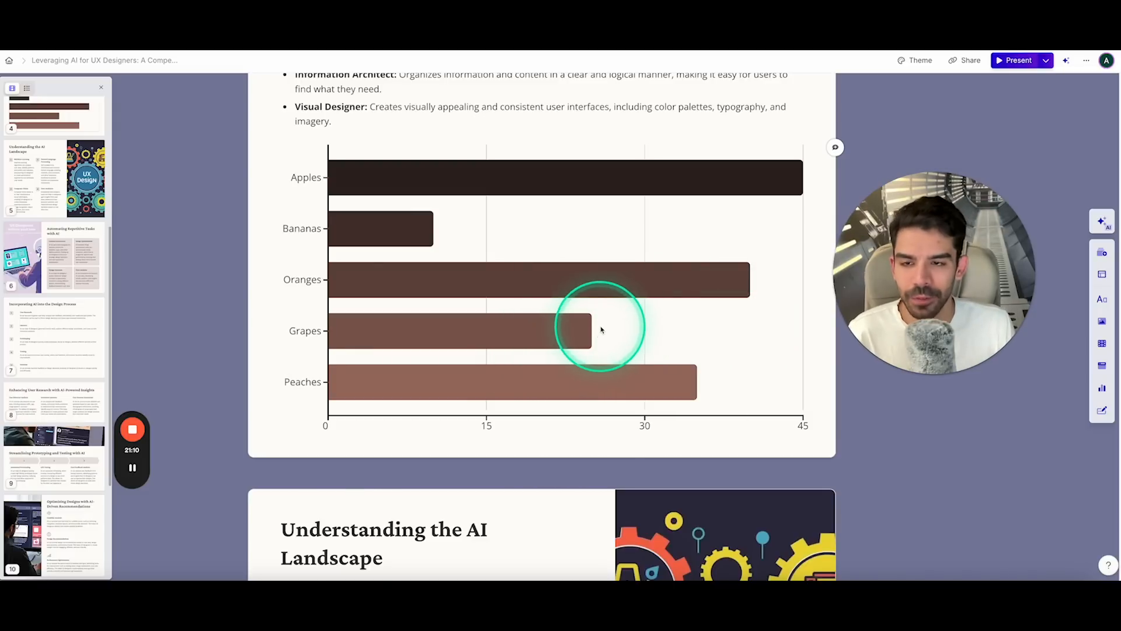
Add a blank card below the "Understanding the AI Landscape" card and insert the blank pyramid layout in it.
scroll(601, 329, down, 10)
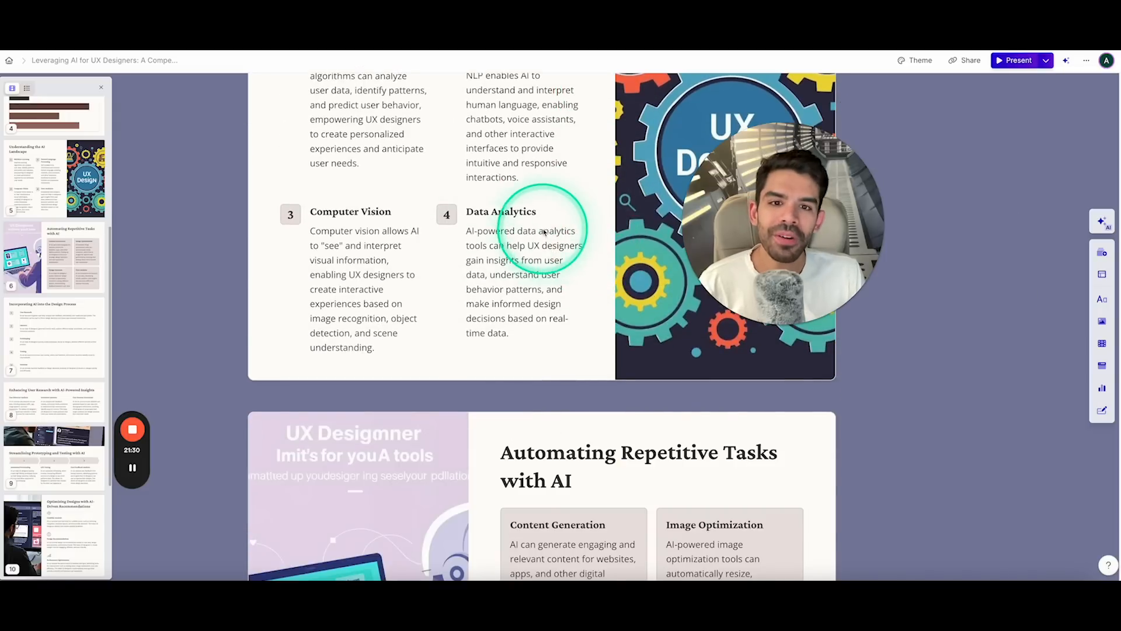
scroll(544, 232, up, 3)
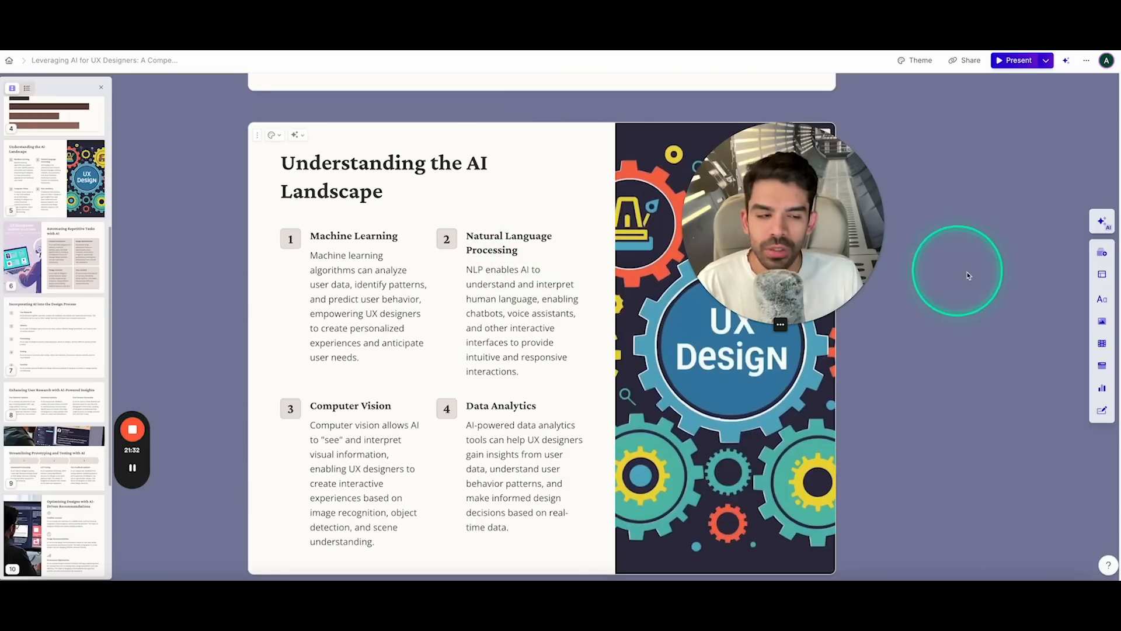
click(1103, 256)
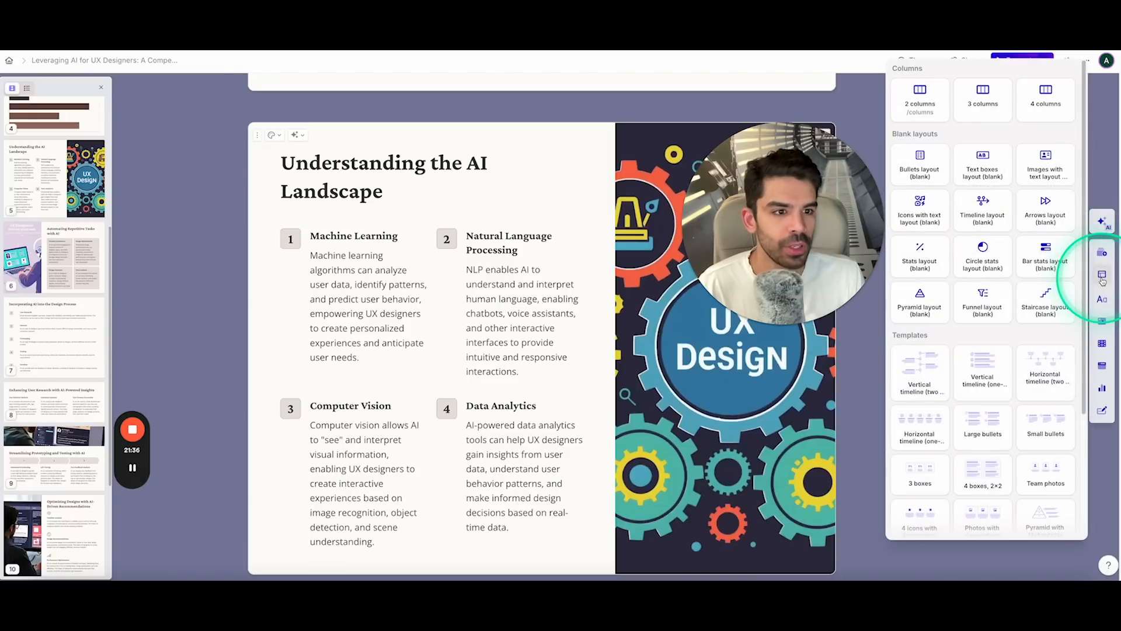
scroll(641, 325, down, 4)
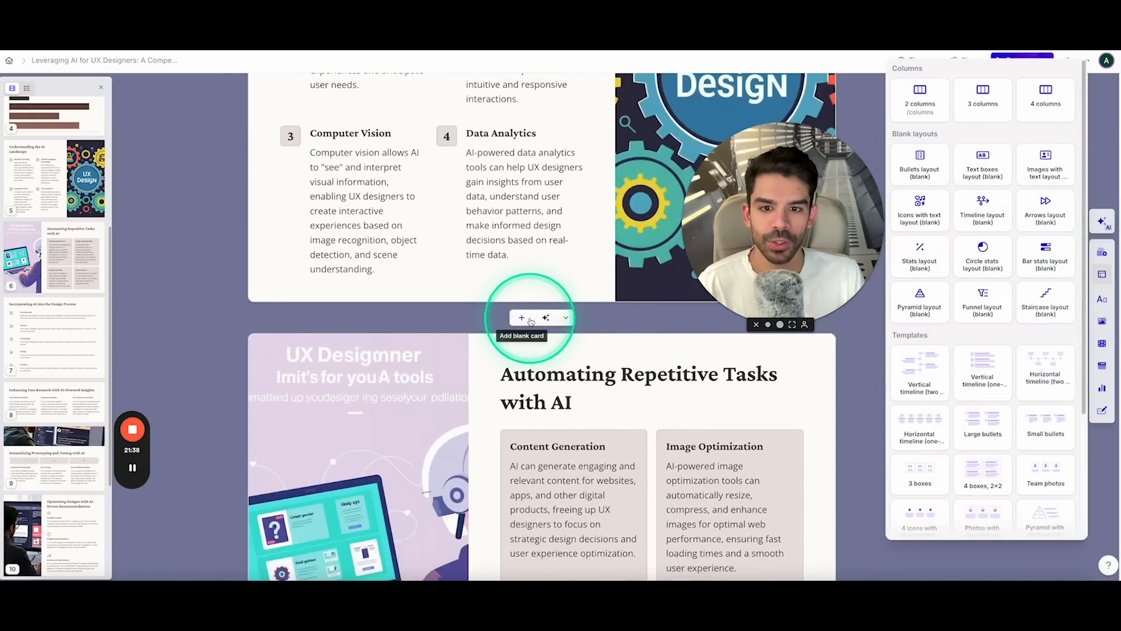
click(531, 321)
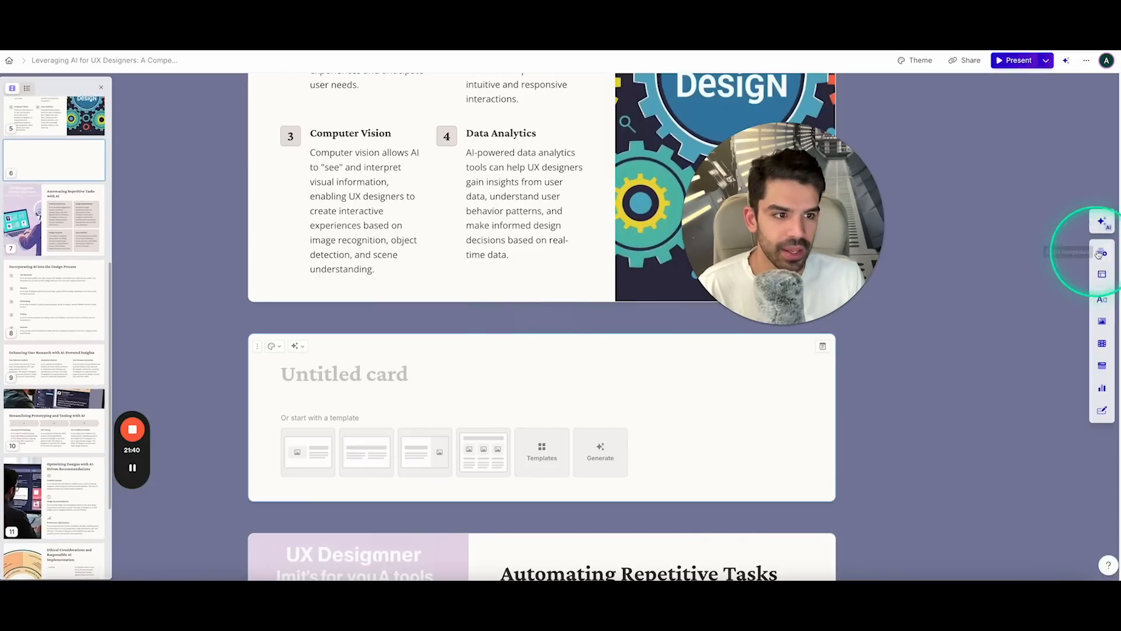
click(1098, 254)
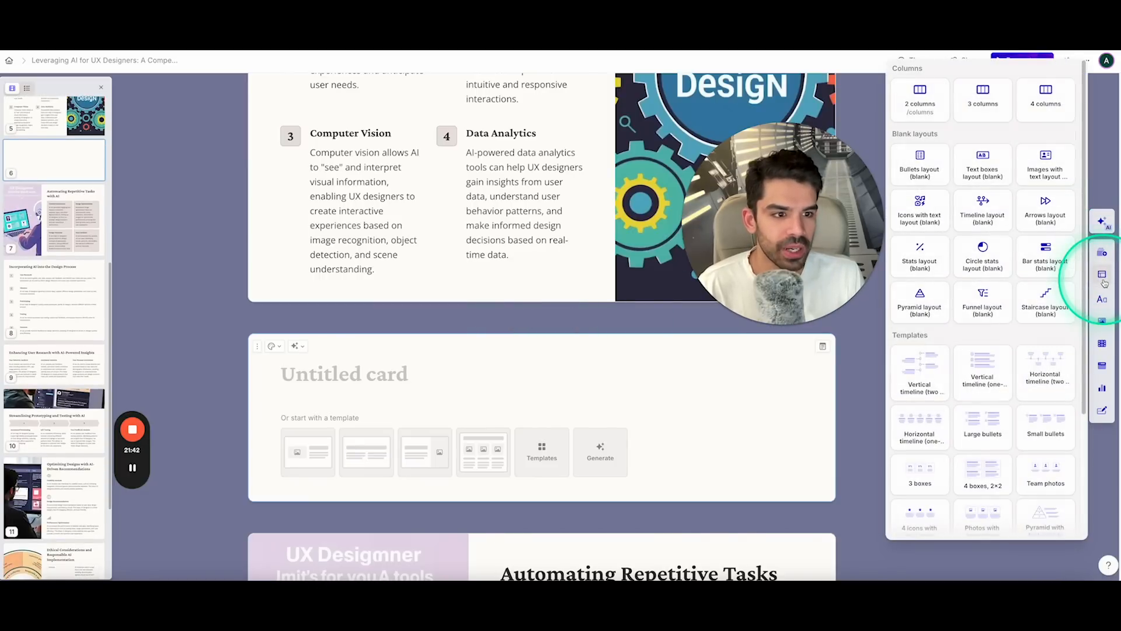
click(921, 301)
click(526, 393)
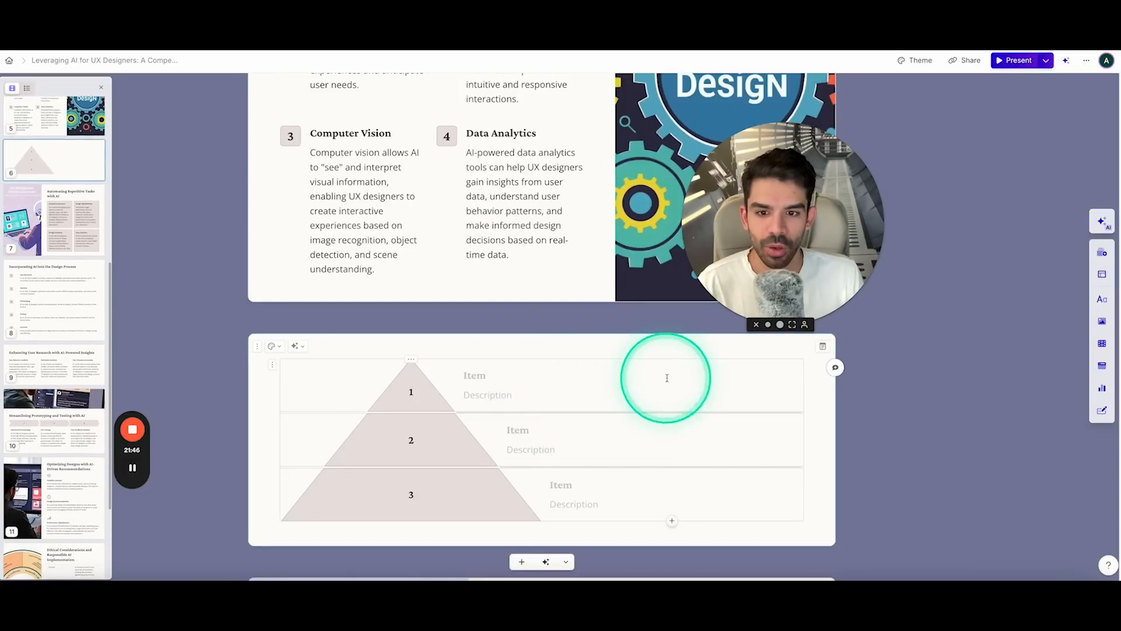
Add a blank card below the pyramid card and fill it with the "Team photos" template.
click(1102, 274)
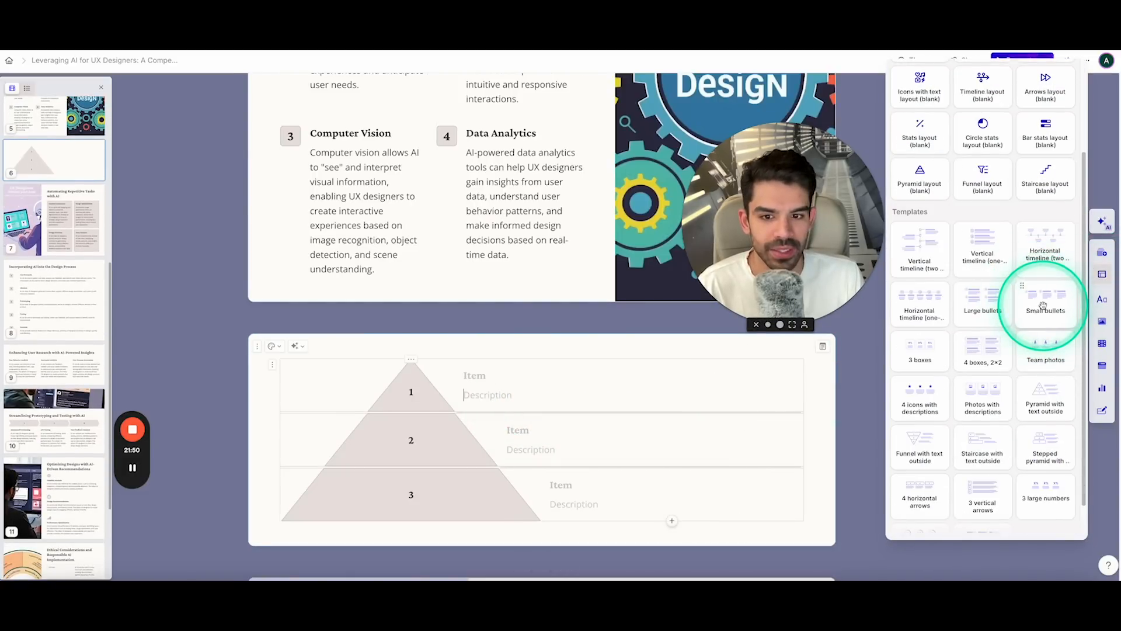
scroll(689, 397, down, 2)
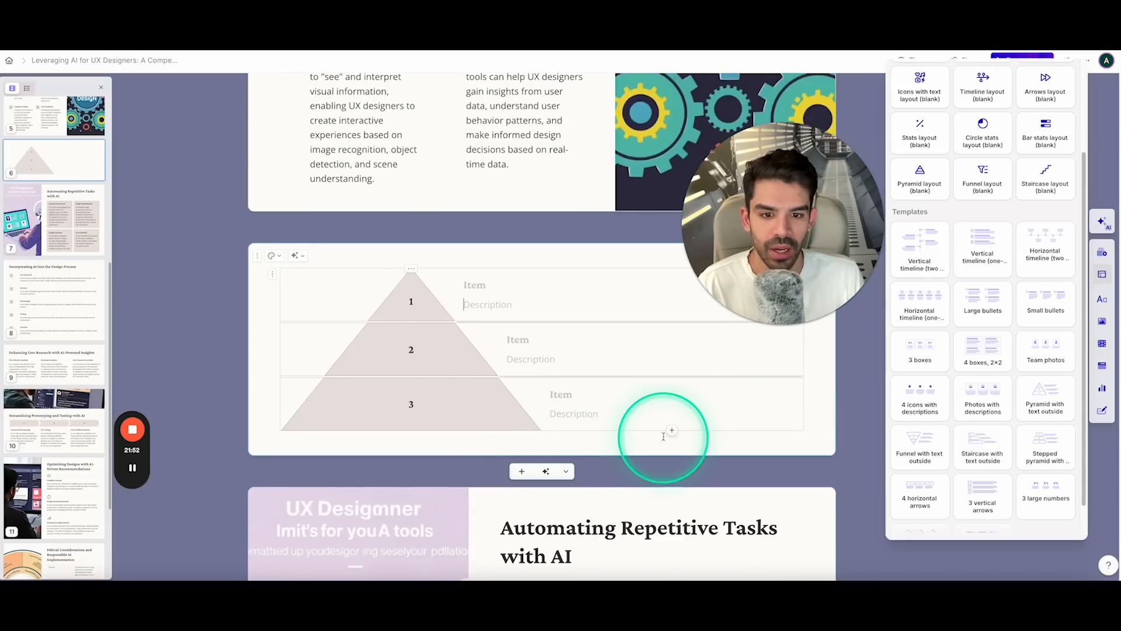
click(620, 445)
click(521, 471)
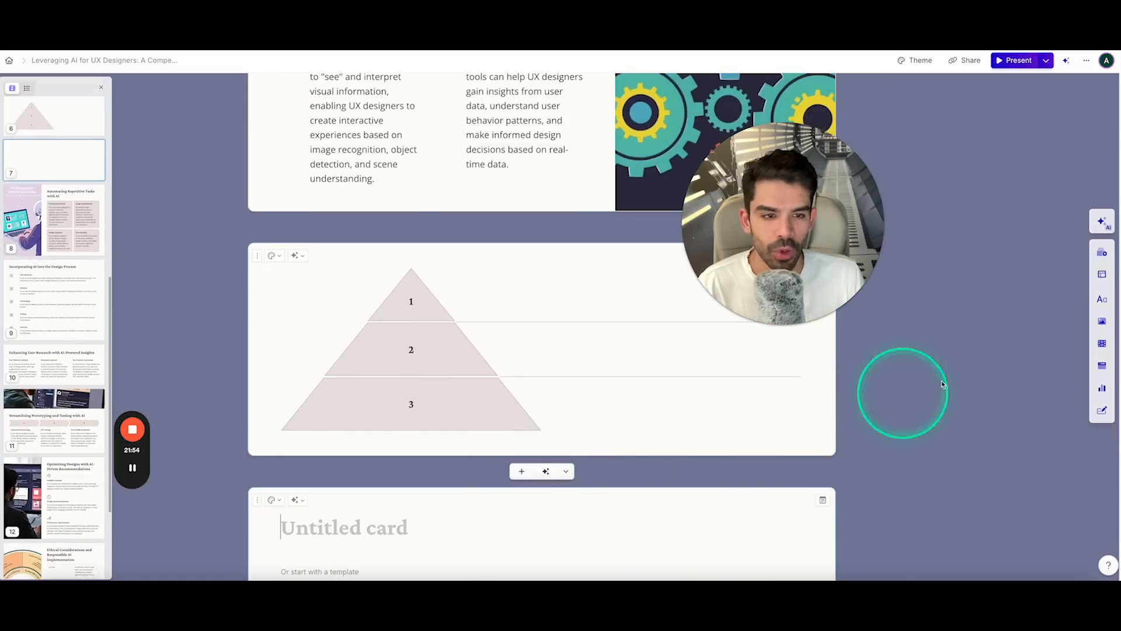
click(1098, 282)
scroll(1004, 379, down, 2)
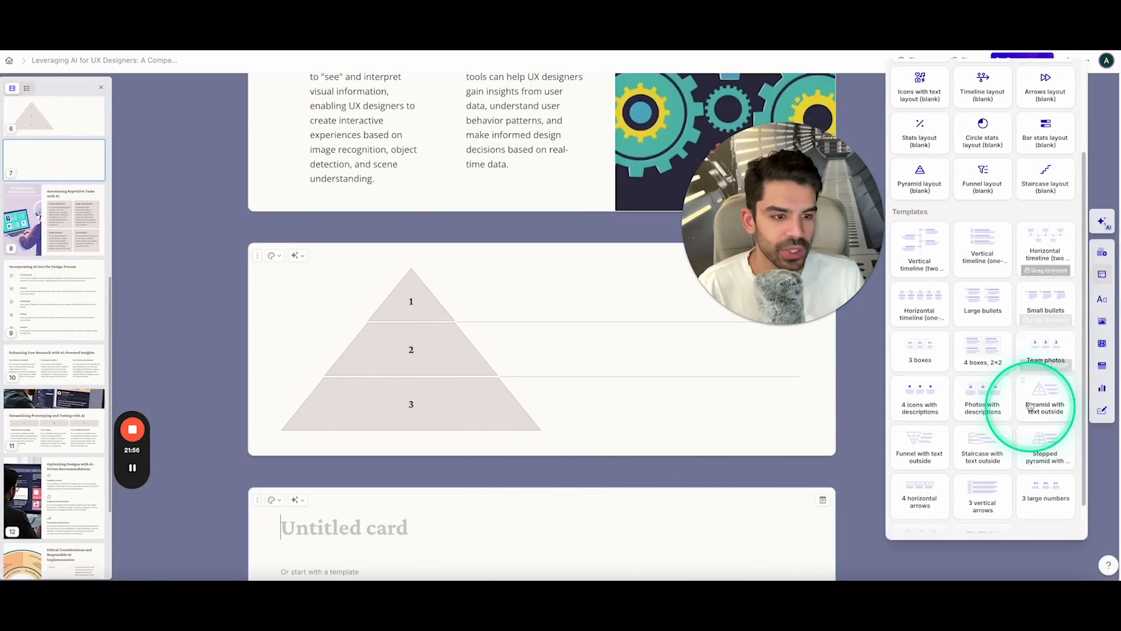
click(1039, 337)
scroll(766, 393, down, 4)
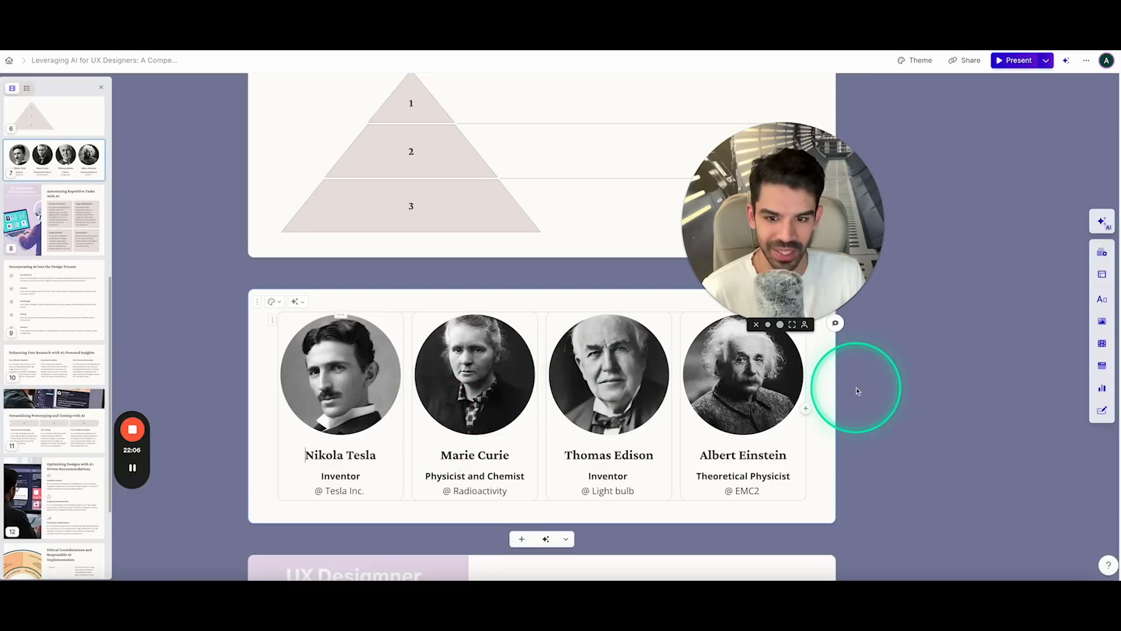
Add a blank card below the team photos and insert a success callout box reading "This is important".
click(1098, 301)
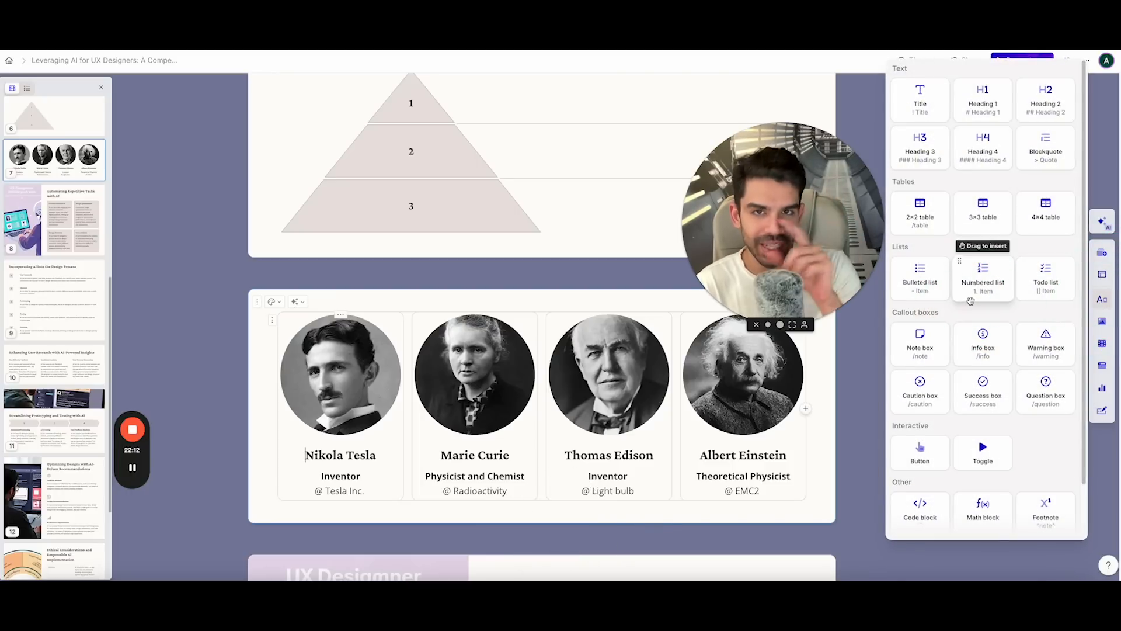
scroll(975, 309, down, 2)
click(981, 325)
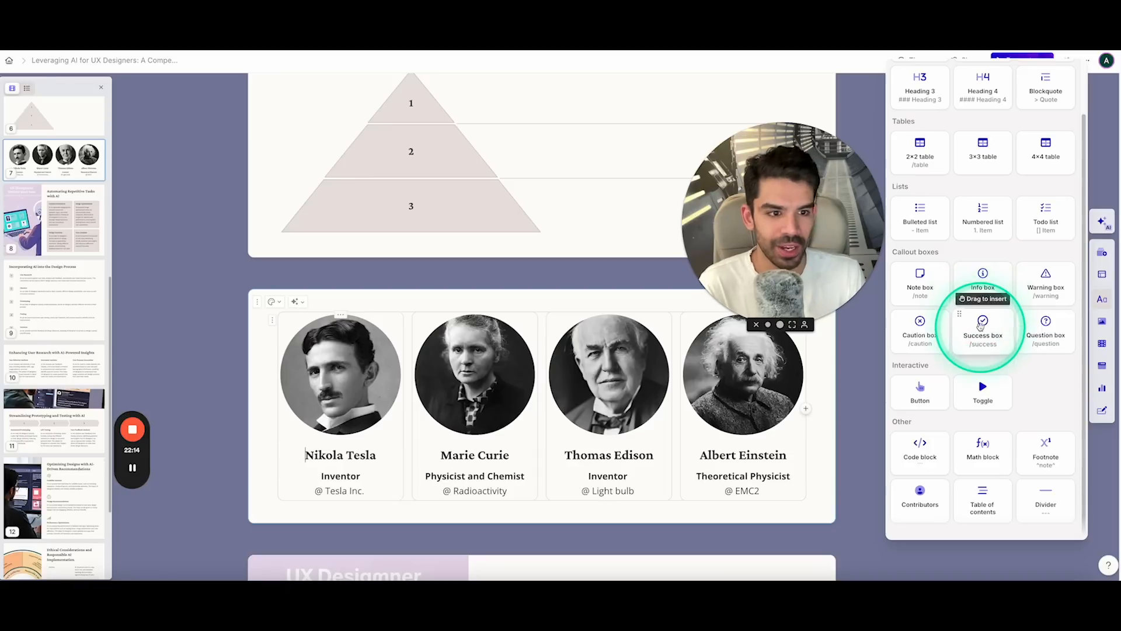
drag(981, 326, 526, 536)
click(1102, 299)
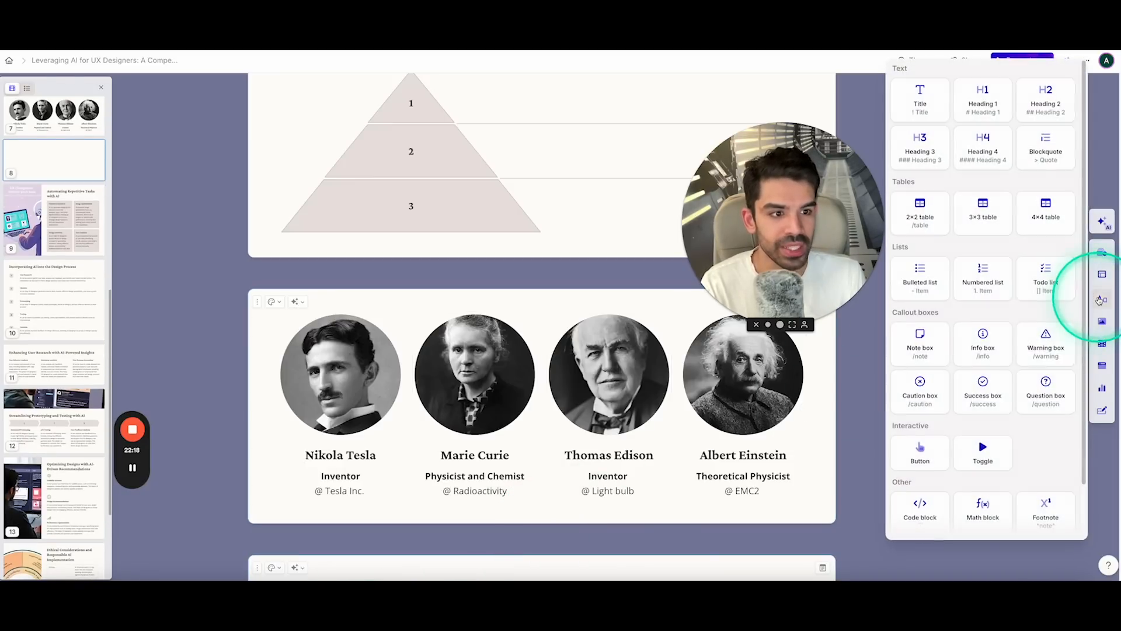
click(990, 398)
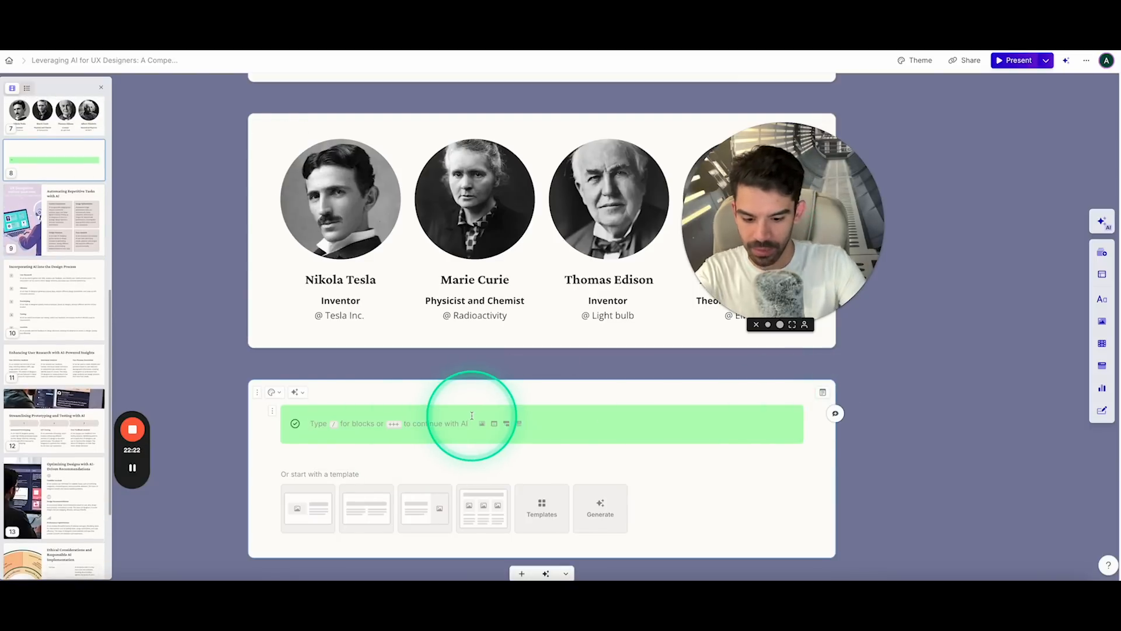
text(hhis is important)
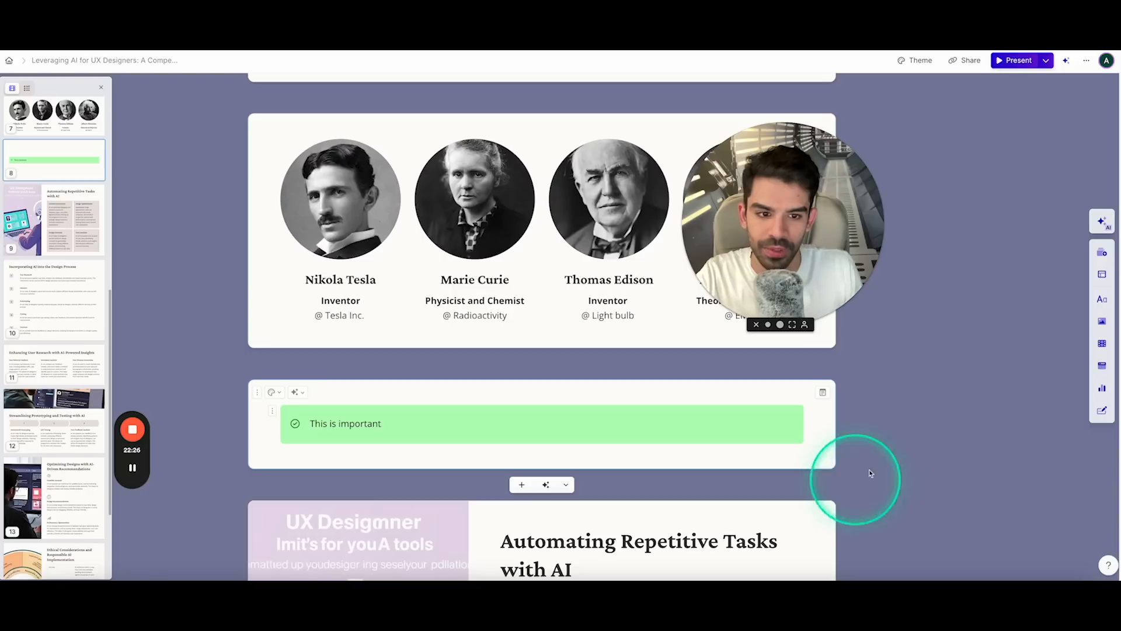
Try the note, info, warning and success styles on the "This is important" callout, and change it to the question style.
click(272, 411)
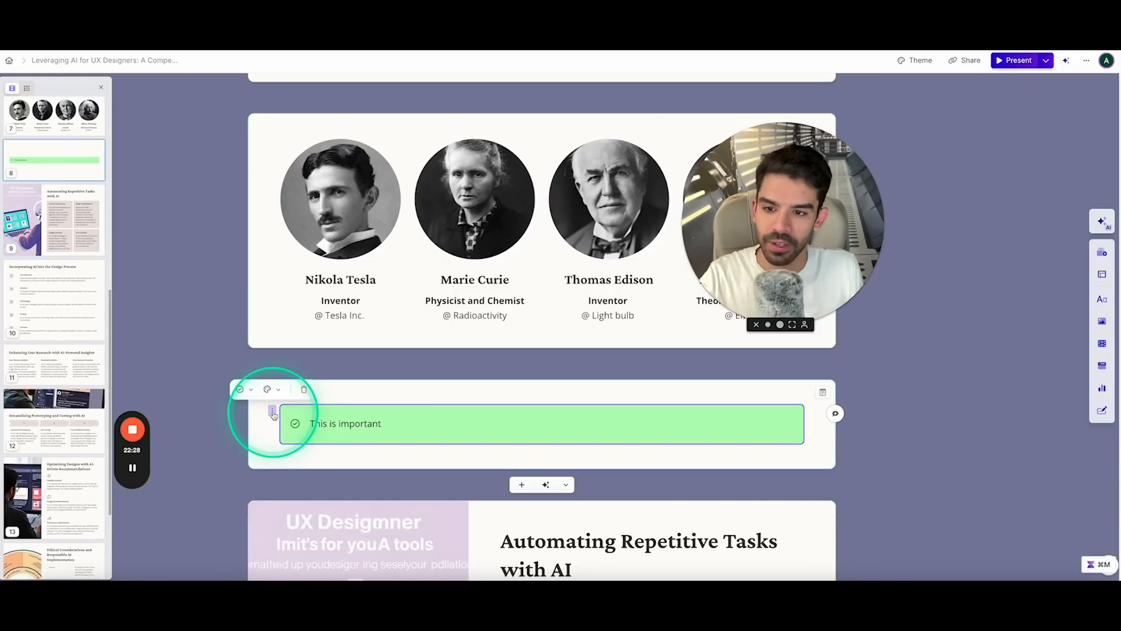
click(245, 389)
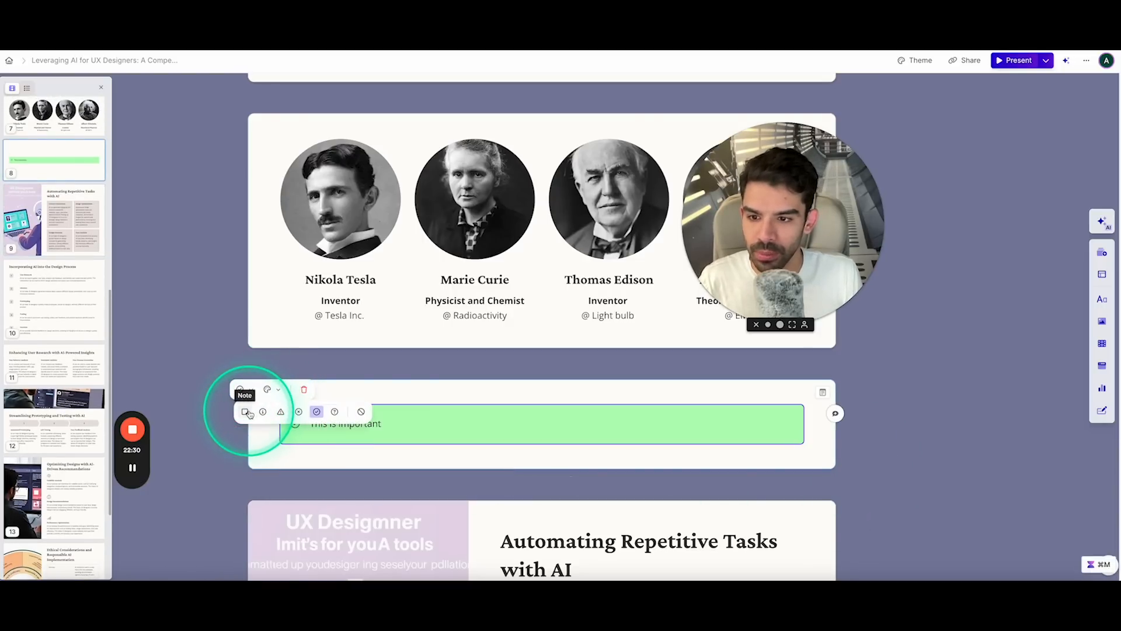
click(244, 412)
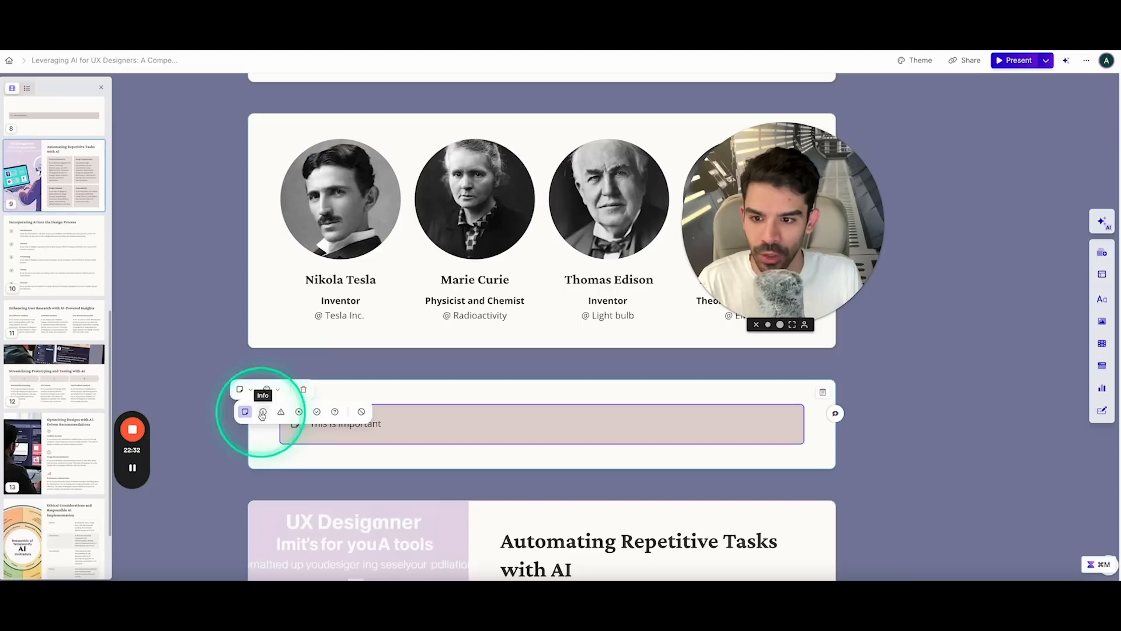
click(262, 411)
click(281, 411)
click(317, 412)
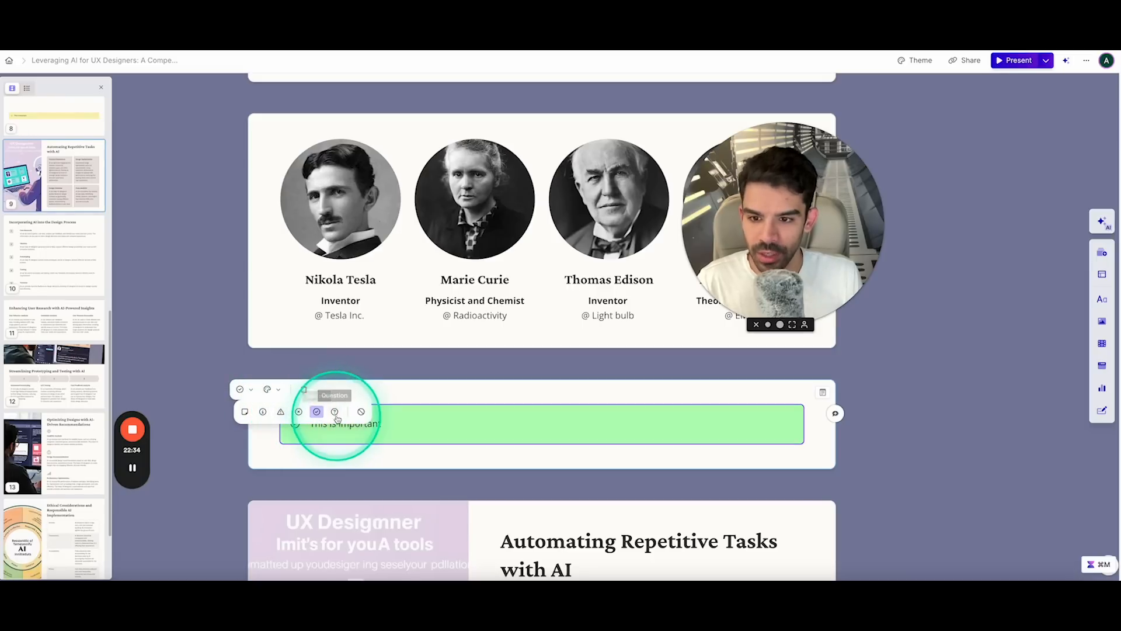
click(335, 412)
click(444, 417)
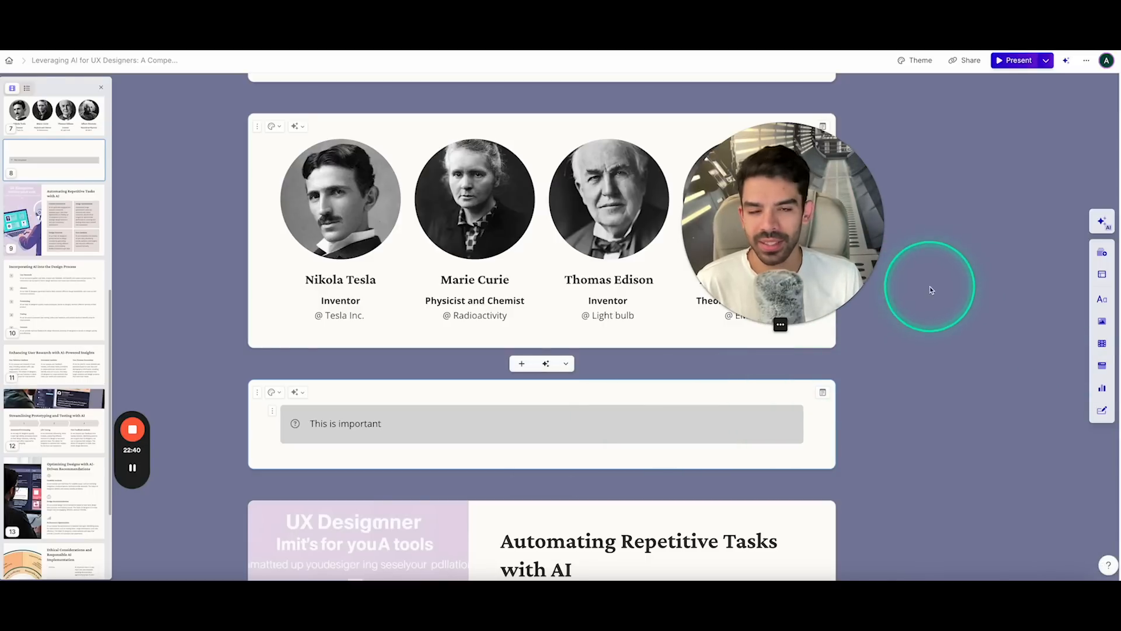
Browse the available image, video and media, app embed, and chart and diagram blocks.
scroll(933, 288, down, 1)
scroll(932, 288, down, 2)
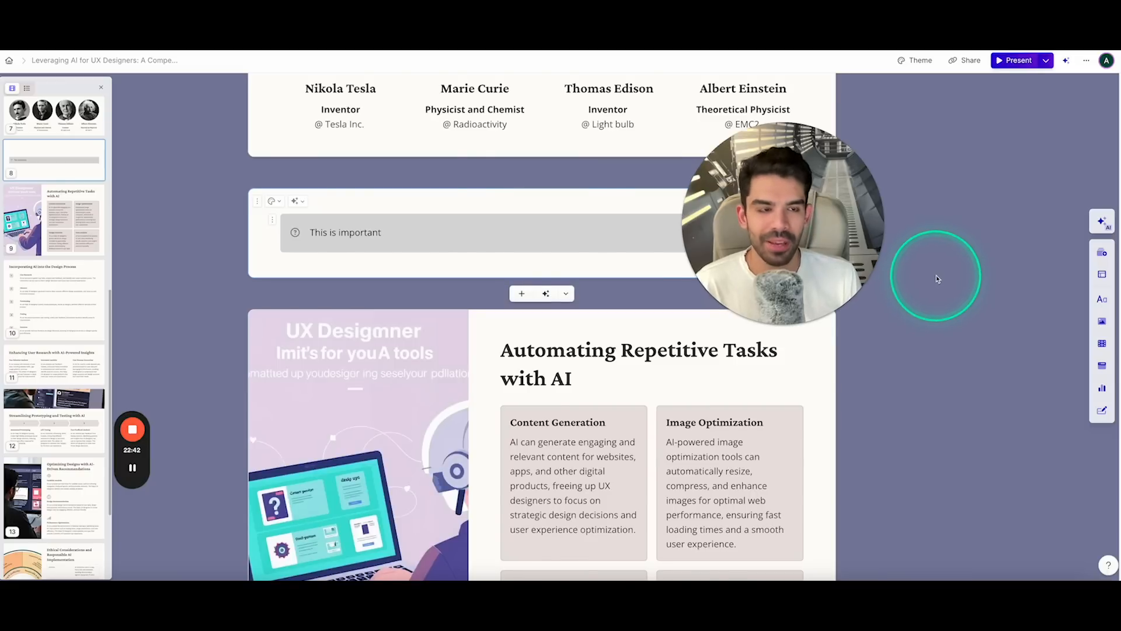
scroll(933, 289, up, 2)
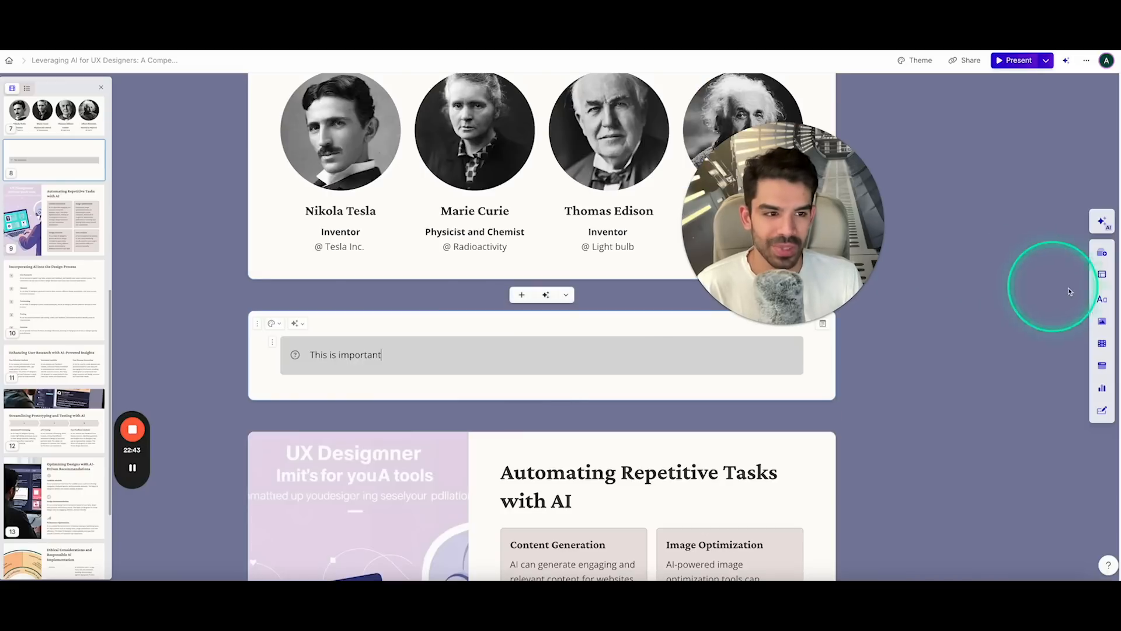
click(1105, 324)
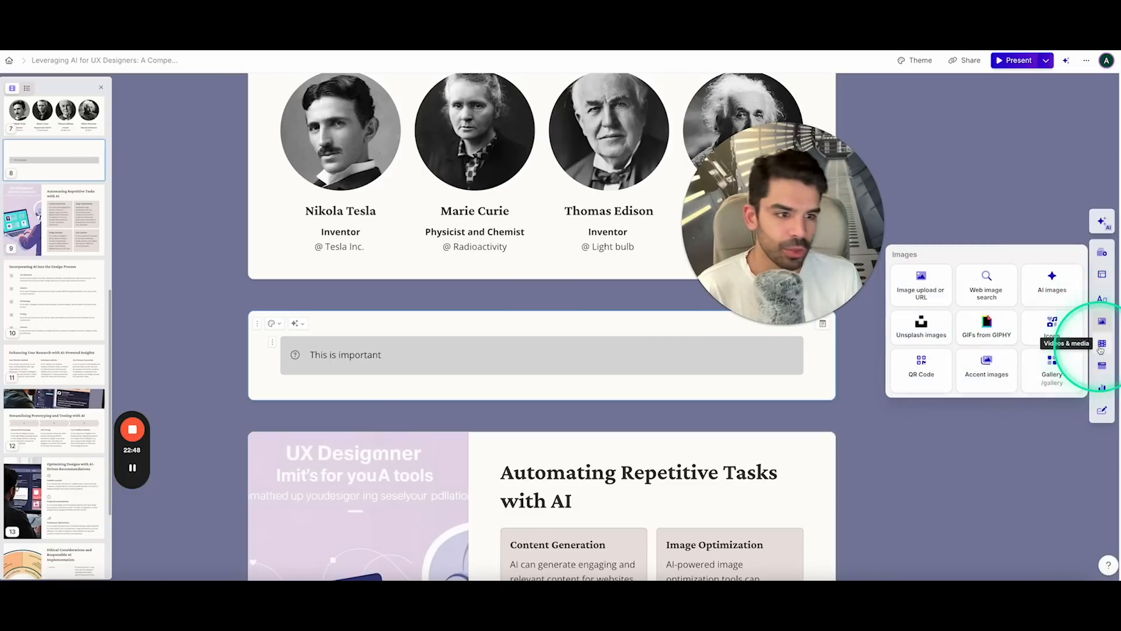
click(1102, 345)
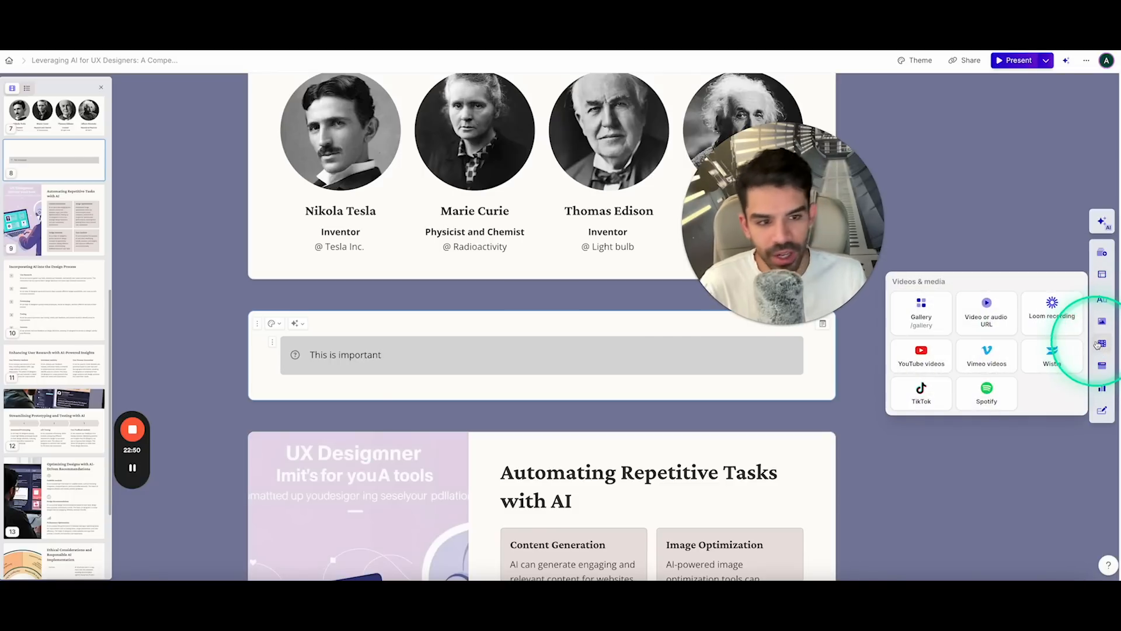
click(1101, 367)
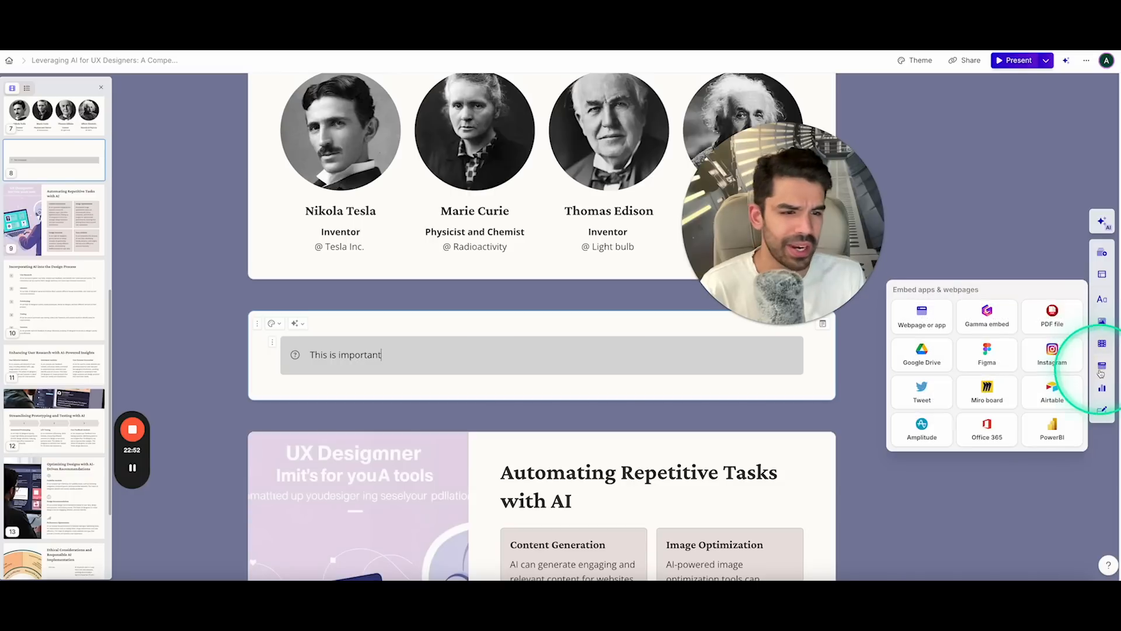
click(1102, 389)
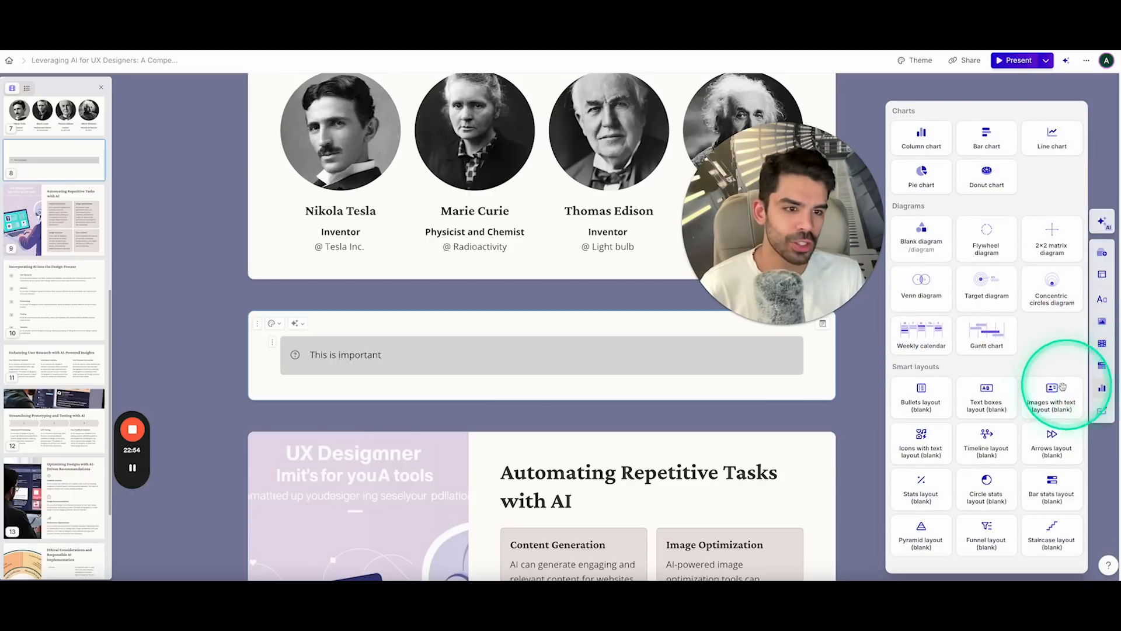
Insert a button below the "This is important" callout, centre it, try the outline style and return it to the filled style.
click(1103, 412)
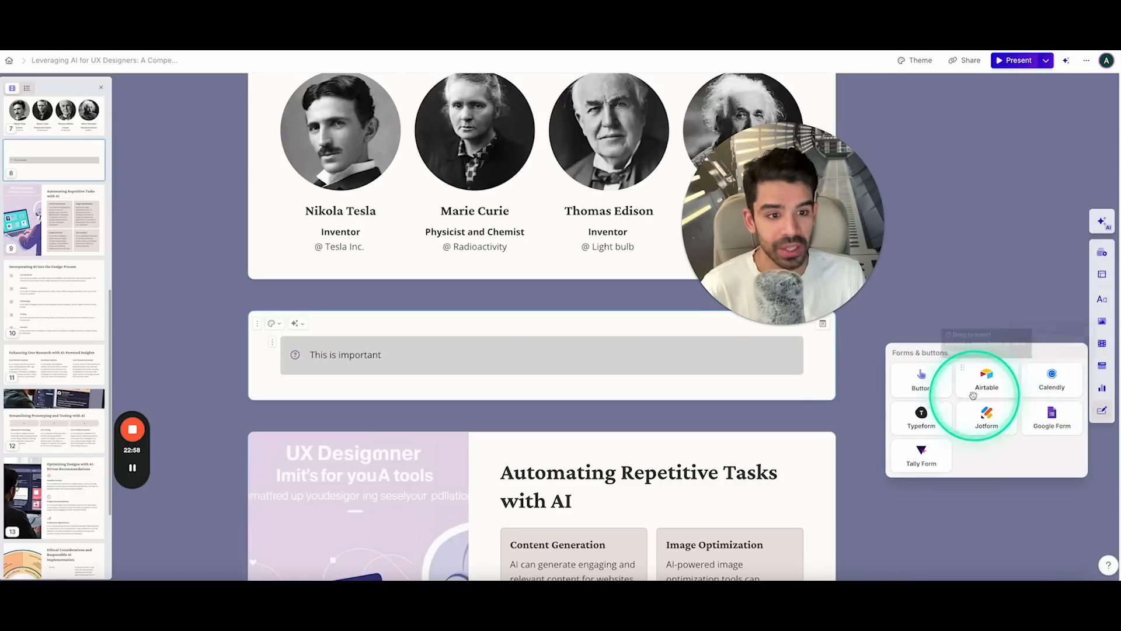
drag(922, 380, 592, 380)
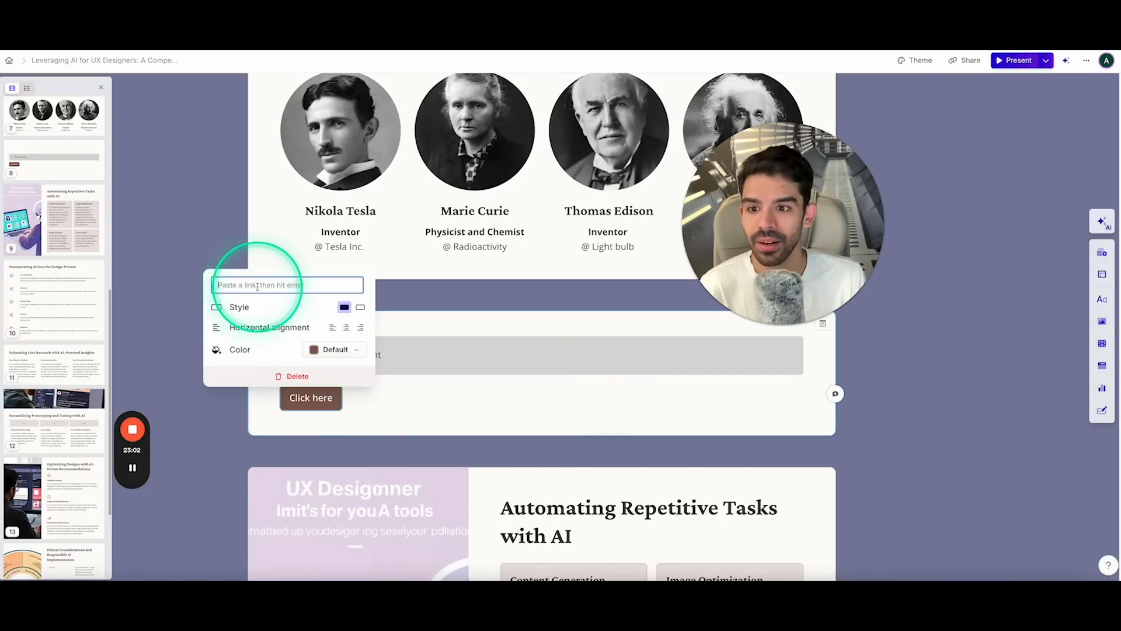
click(346, 328)
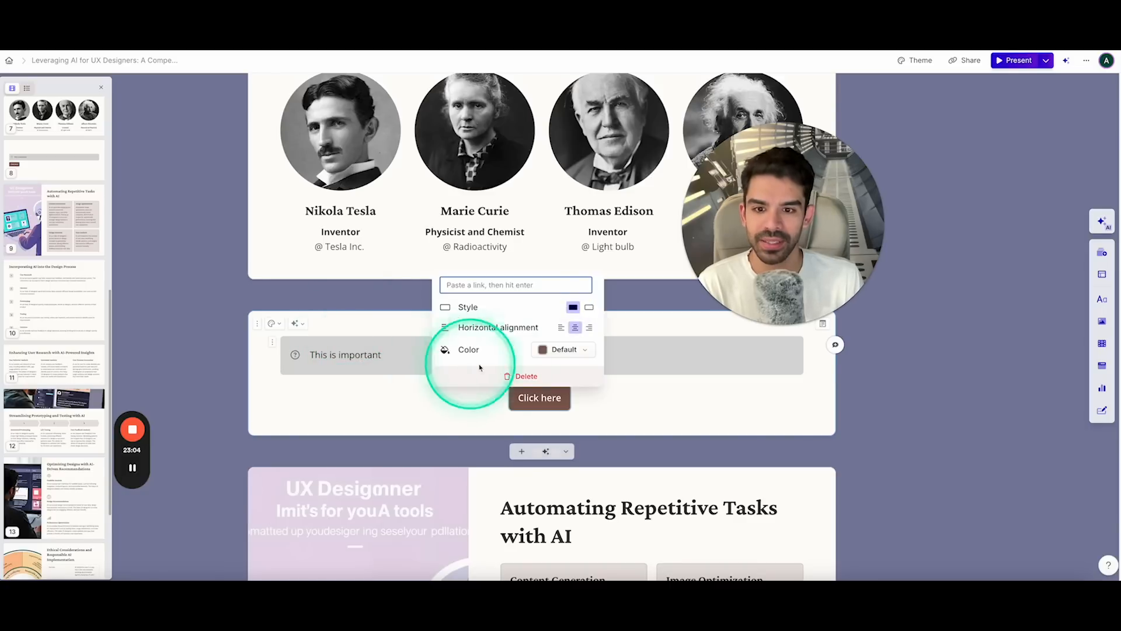
click(589, 307)
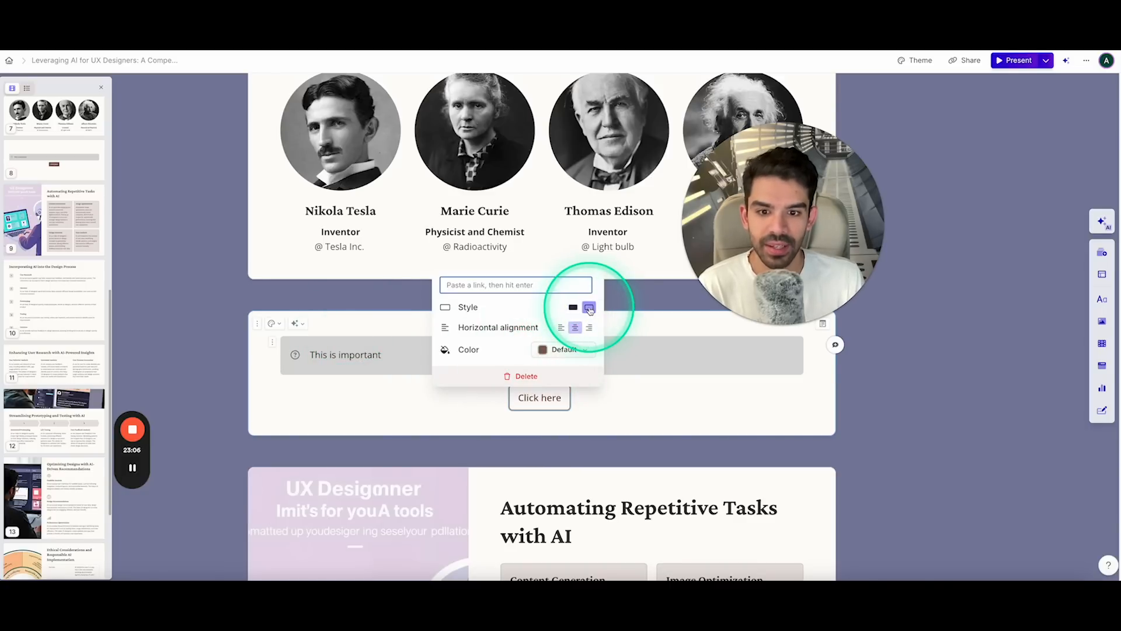
click(573, 308)
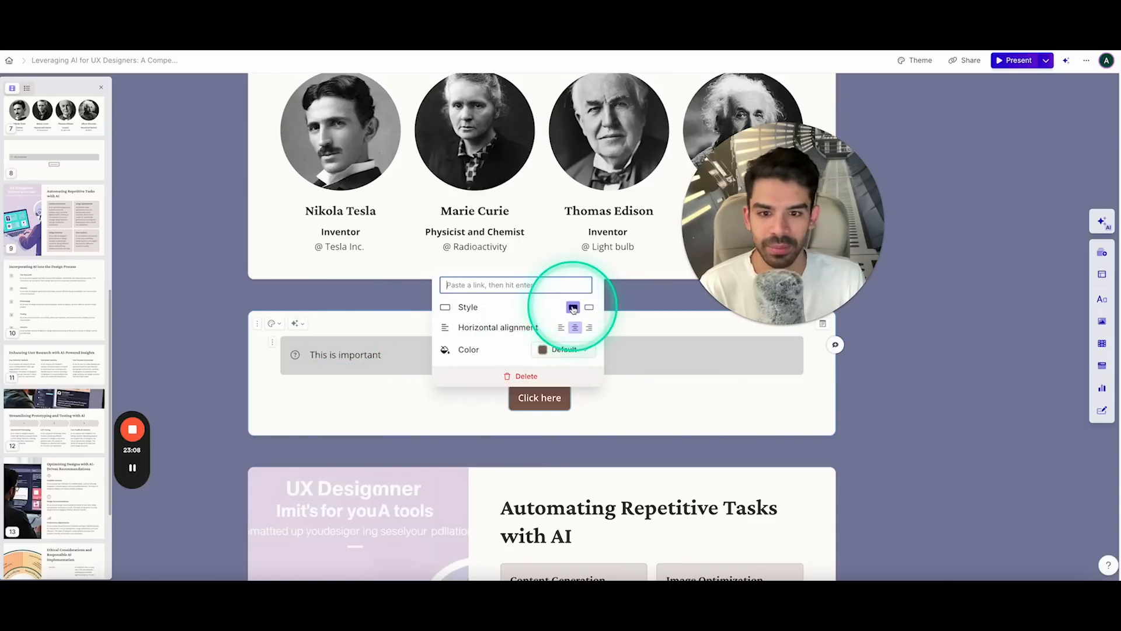
Add a second "Click here" button beside the first one.
click(624, 431)
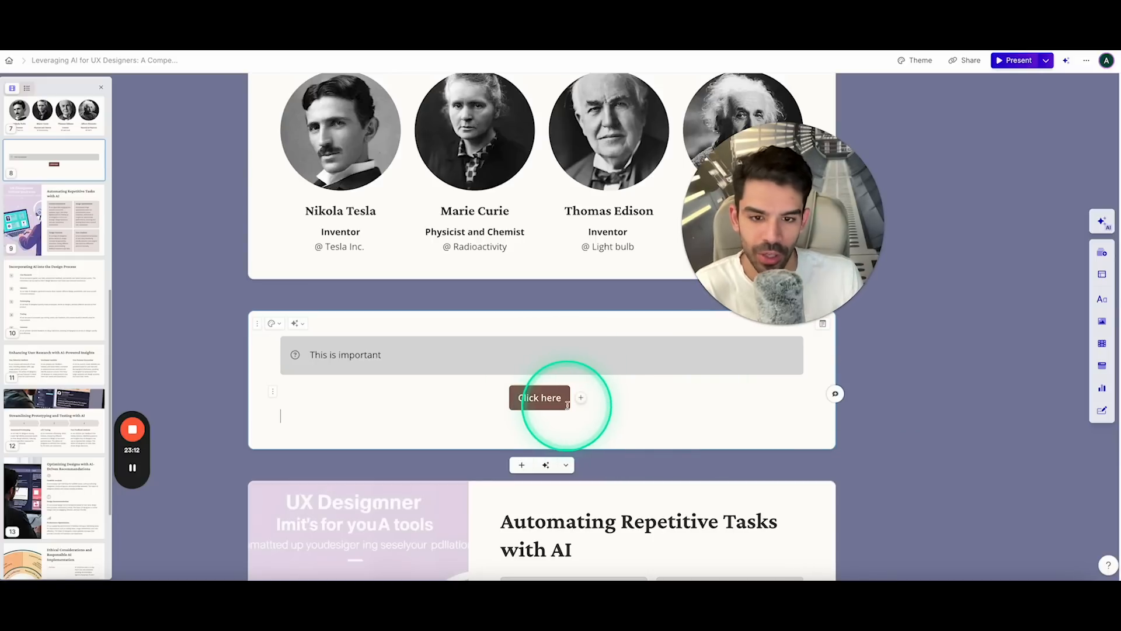
click(581, 398)
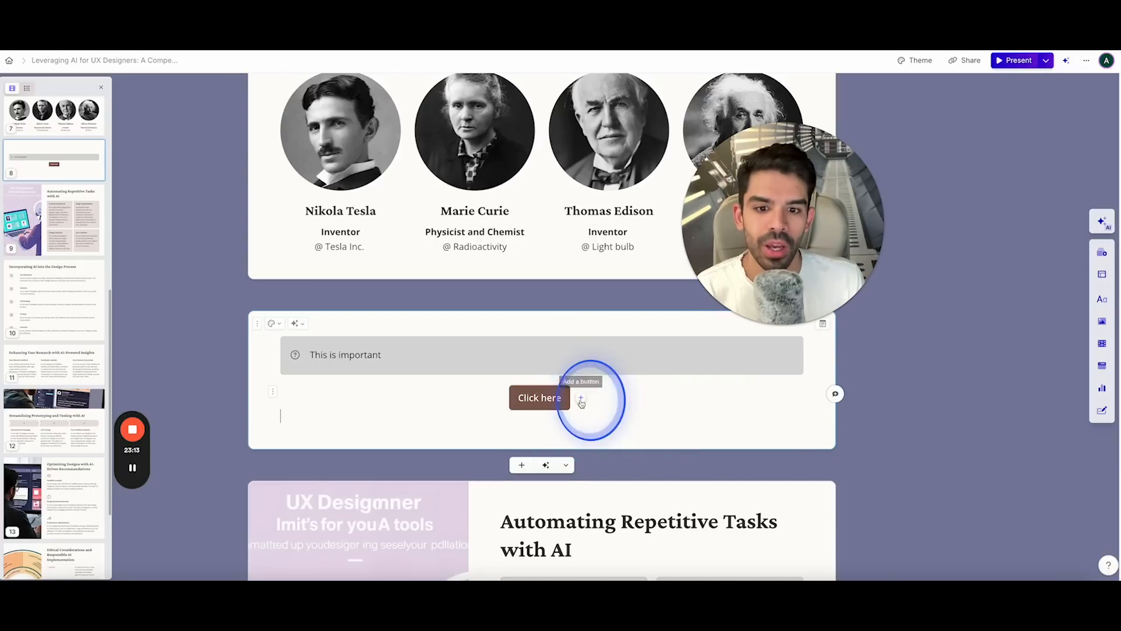
click(673, 412)
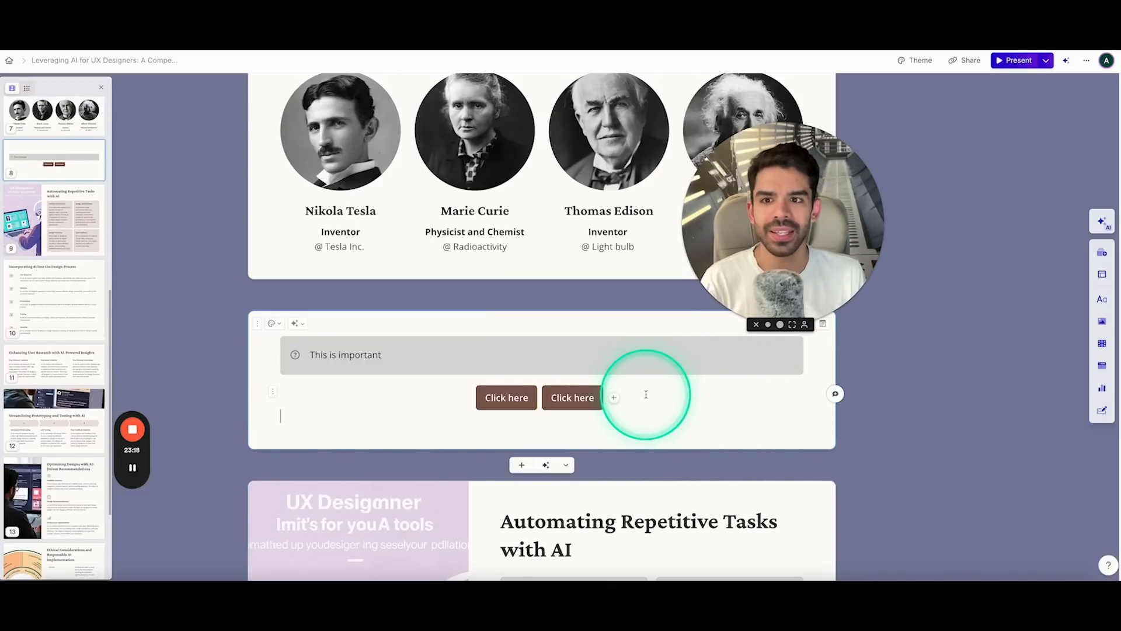
Review the cards from the title card down to "Incorporating AI into the Design Process".
scroll(843, 397, up, 15)
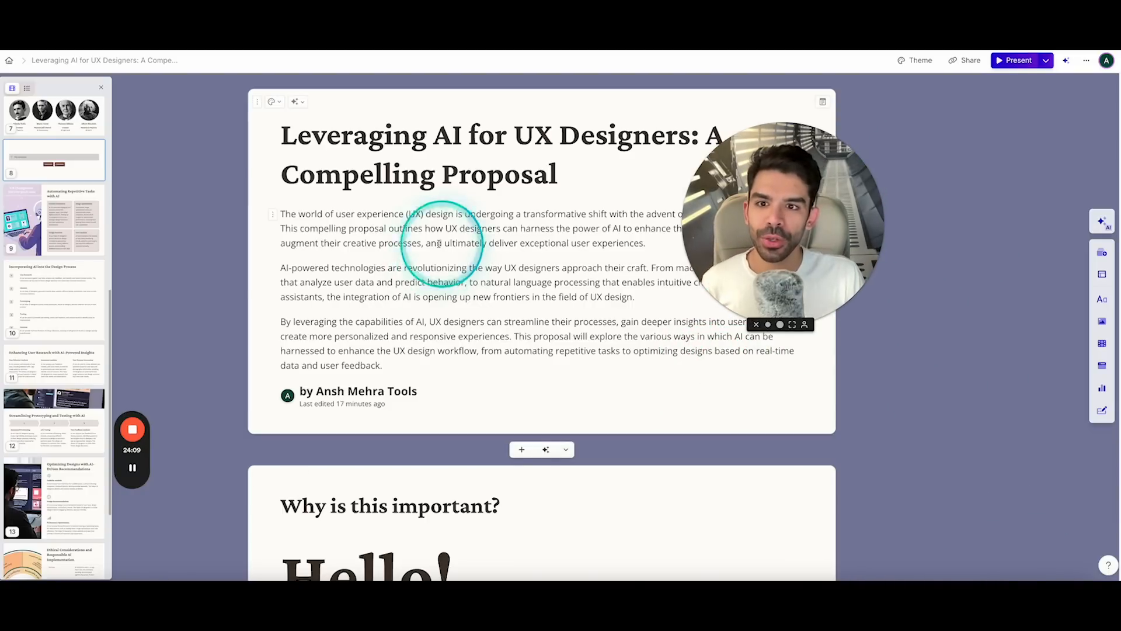
click(438, 243)
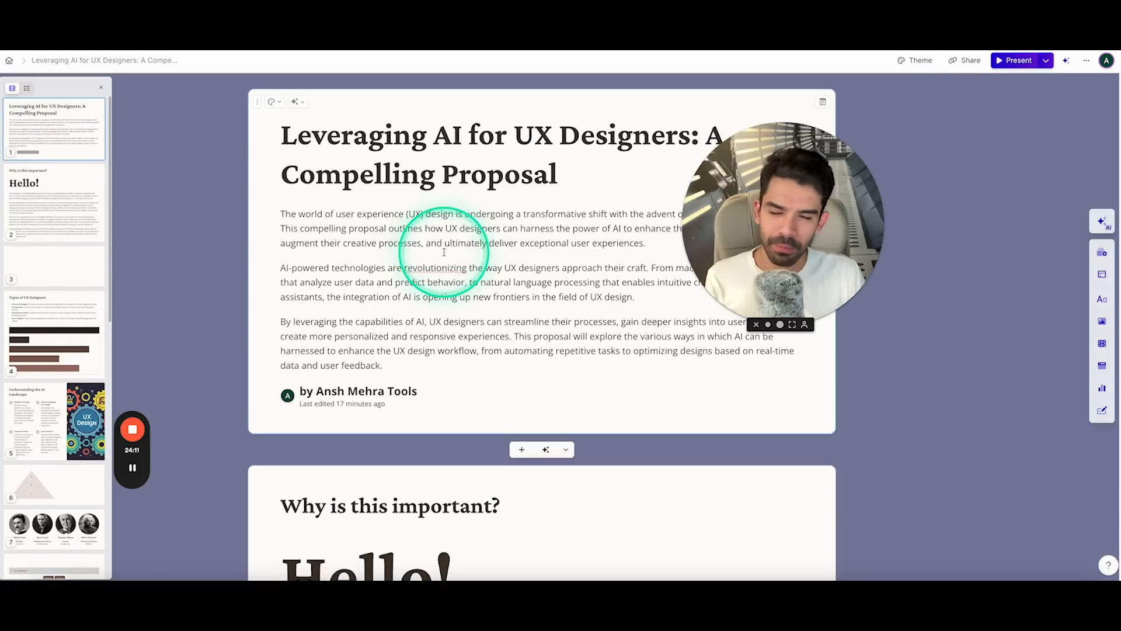
scroll(59, 328, down, 10)
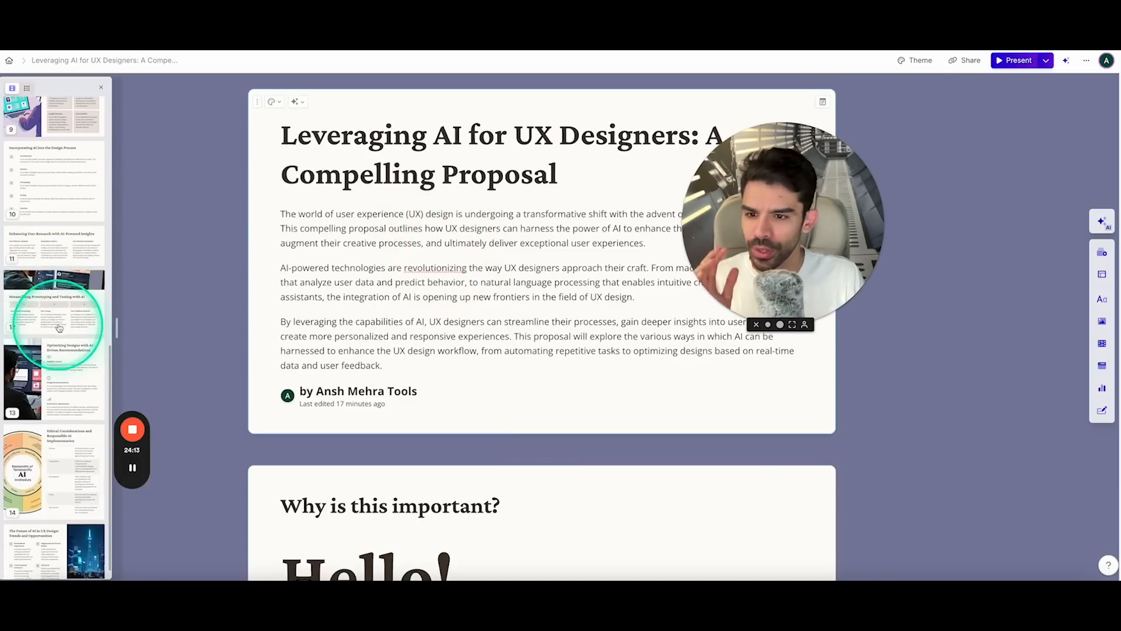
scroll(383, 258, down, 5)
scroll(387, 265, down, 3)
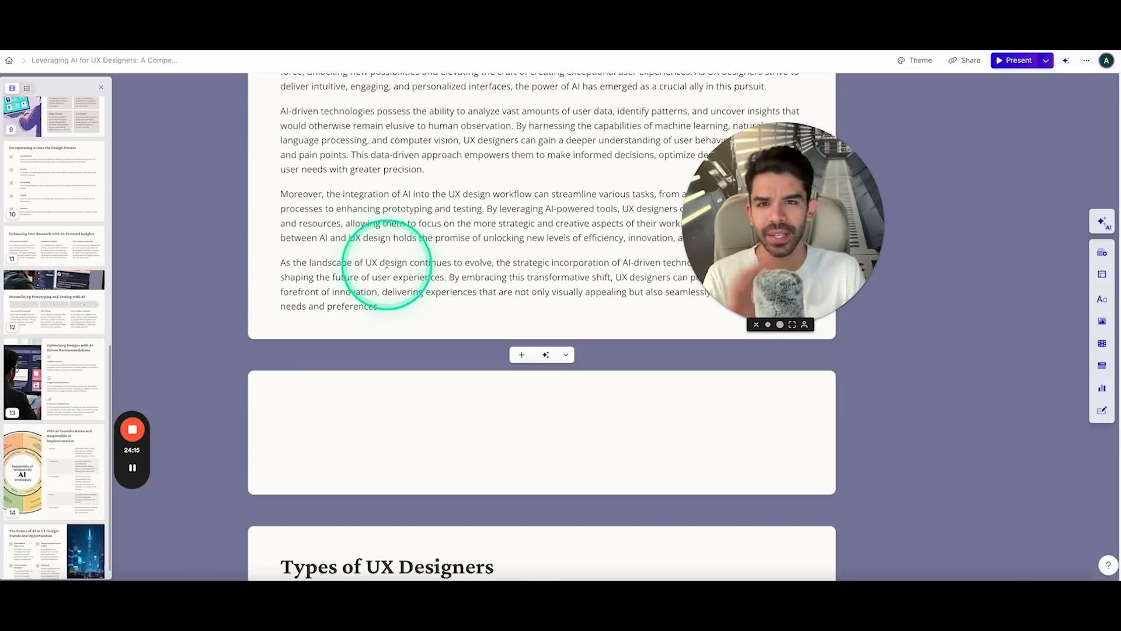
scroll(489, 234, down, 10)
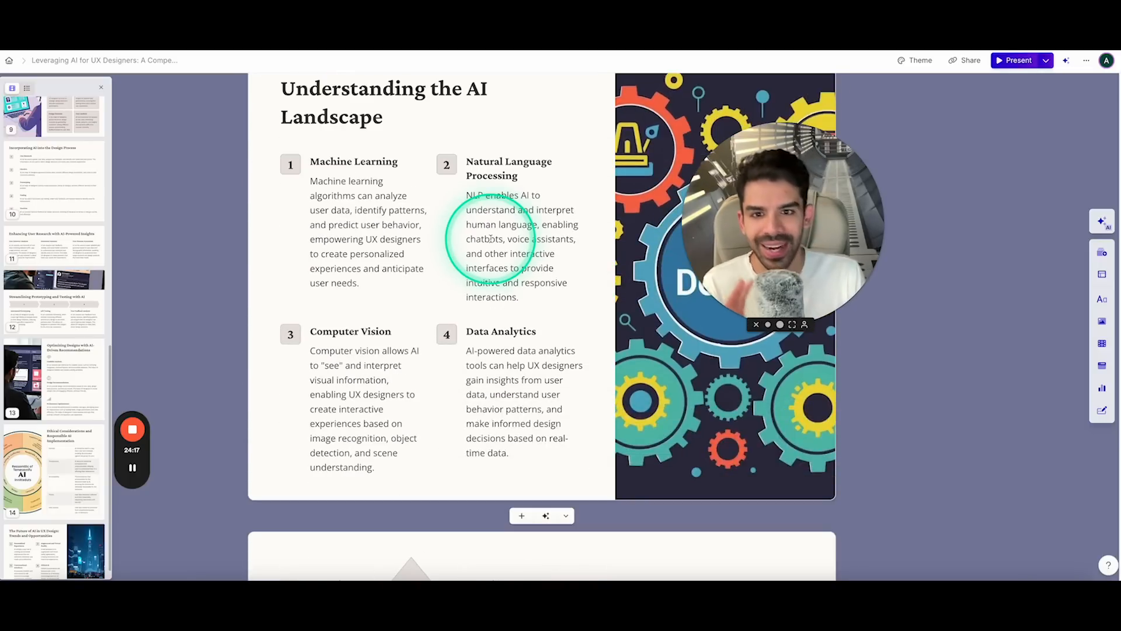
scroll(490, 238, down, 15)
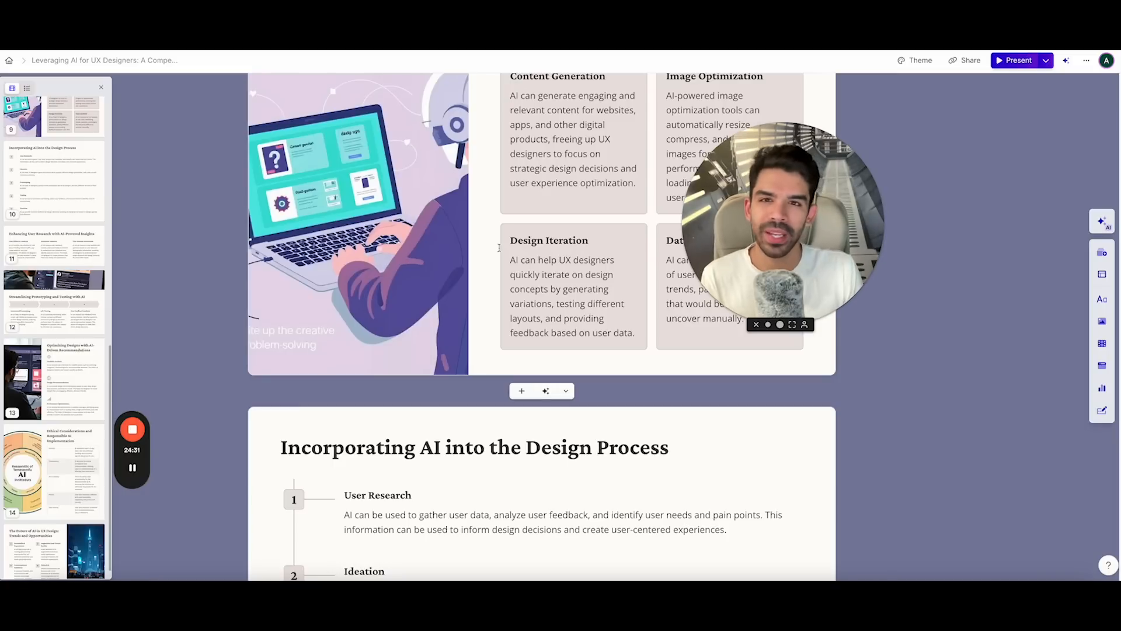
click(515, 249)
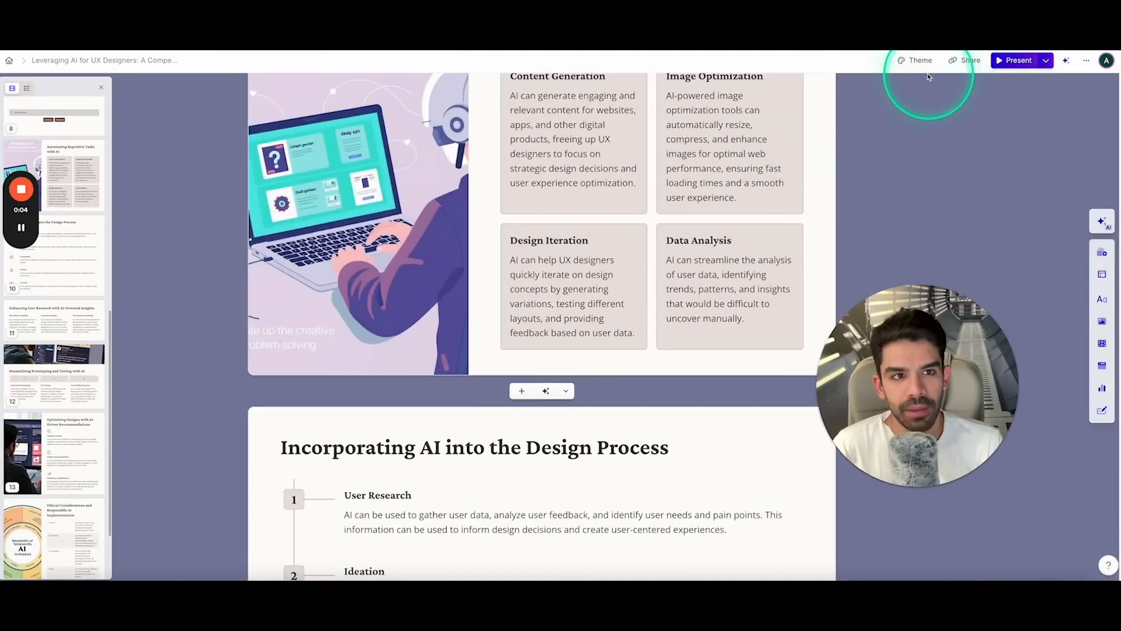
Open the presentation's sharing options and convert it to a site.
click(969, 62)
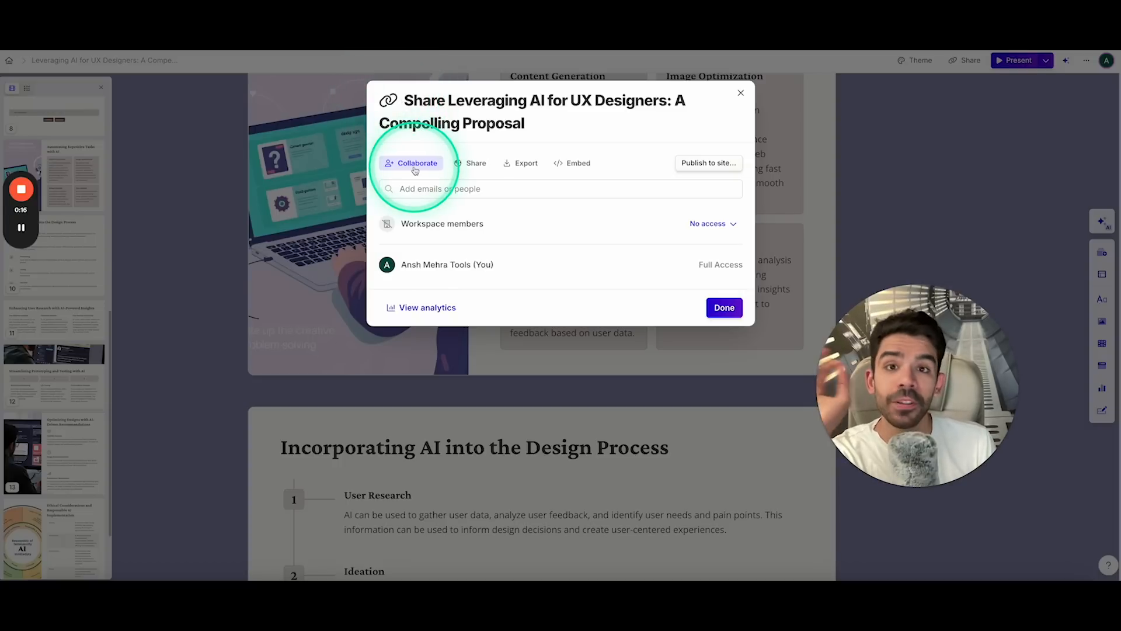
click(412, 188)
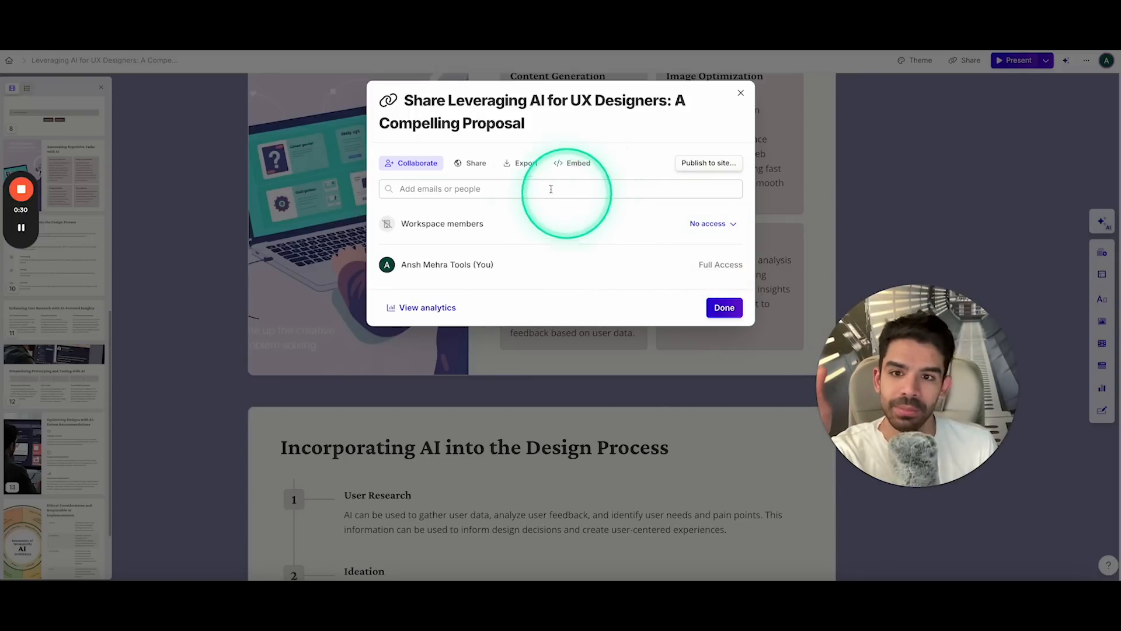
click(699, 168)
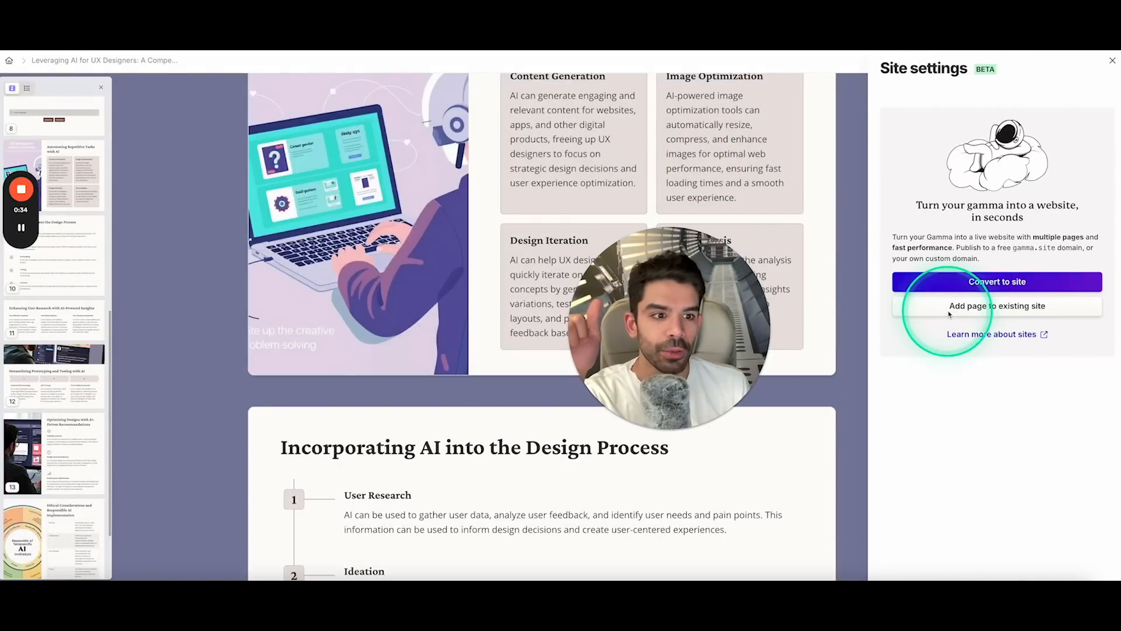
click(980, 285)
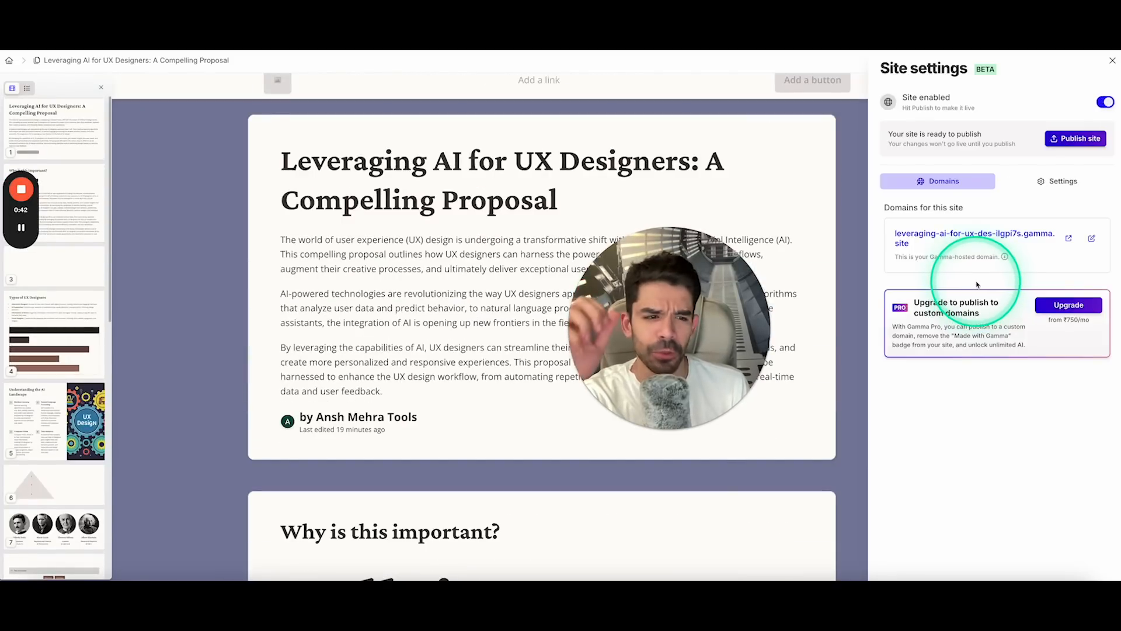
Check the site's Gamma-hosted address and publish the site.
click(938, 238)
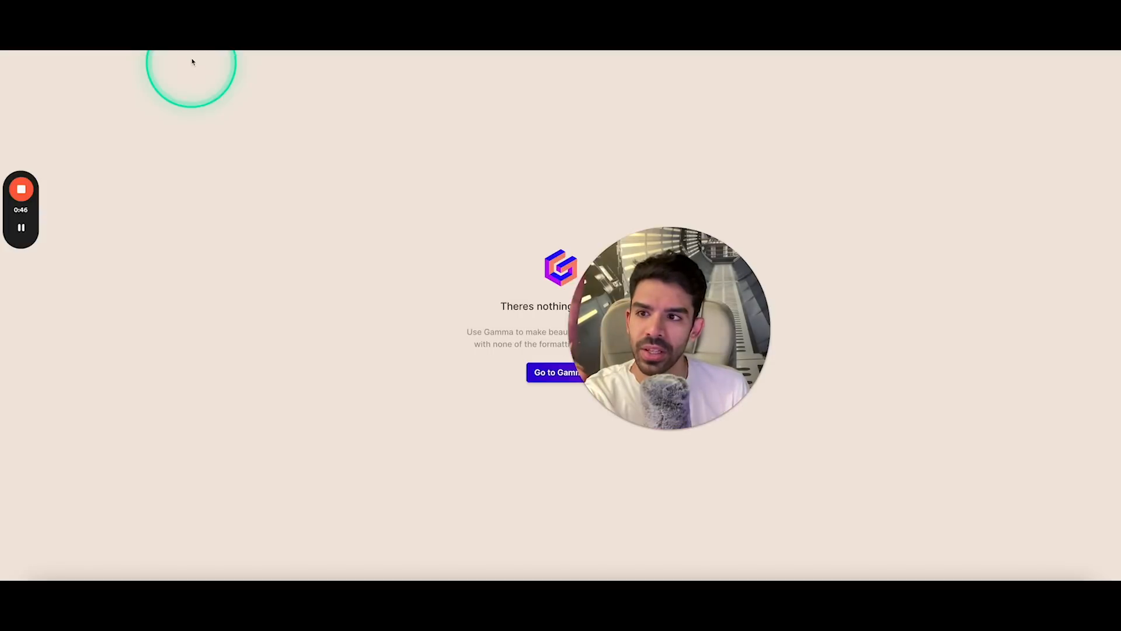
drag(790, 279, 741, 260)
click(98, 23)
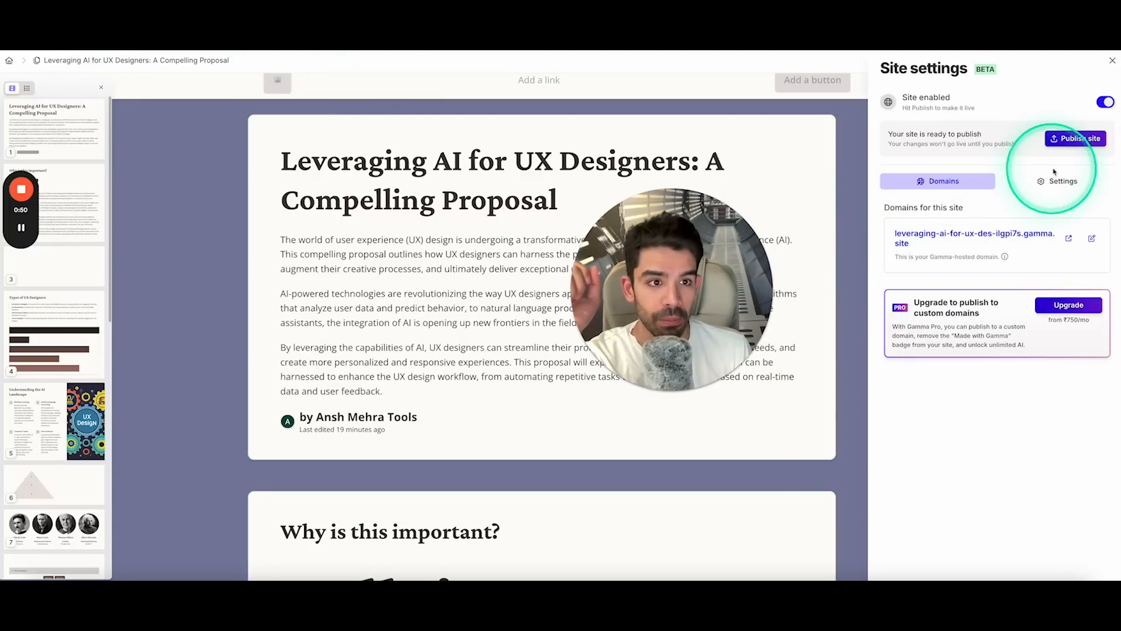
click(1072, 140)
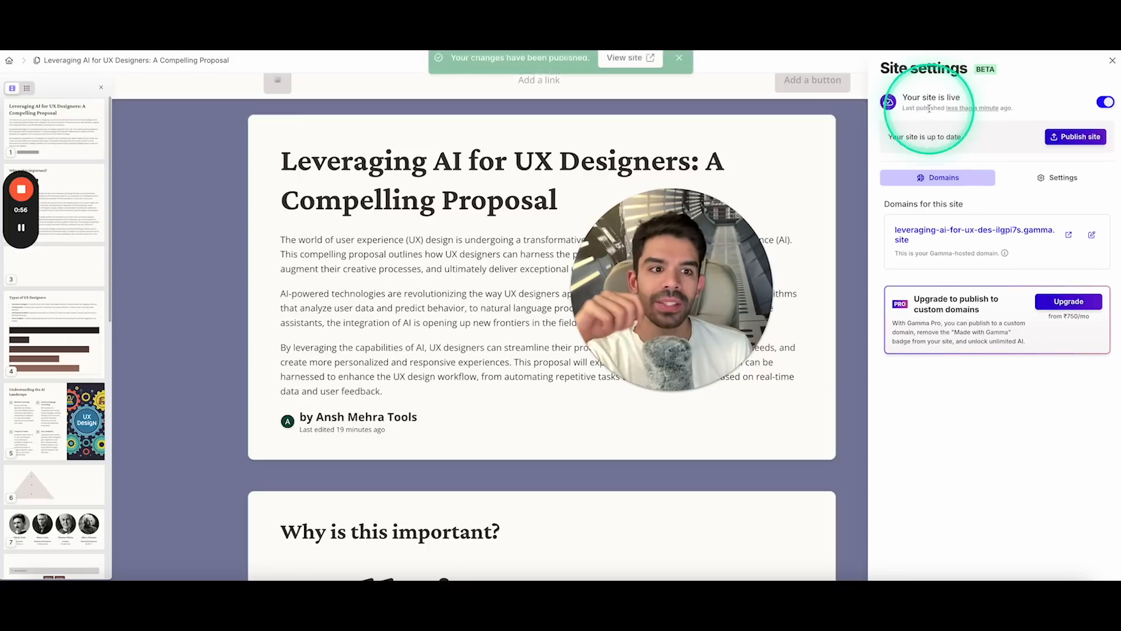
View the published site down to its "Types of UX Designers" section, and return to the editor.
click(242, 11)
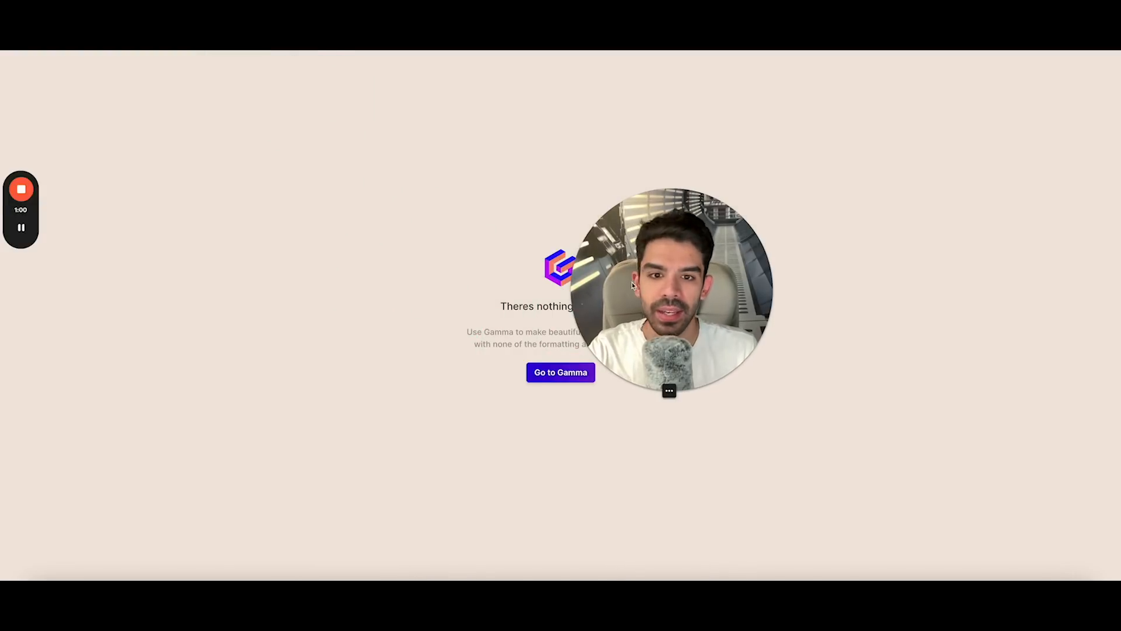
drag(606, 291, 916, 284)
scroll(715, 300, down, 8)
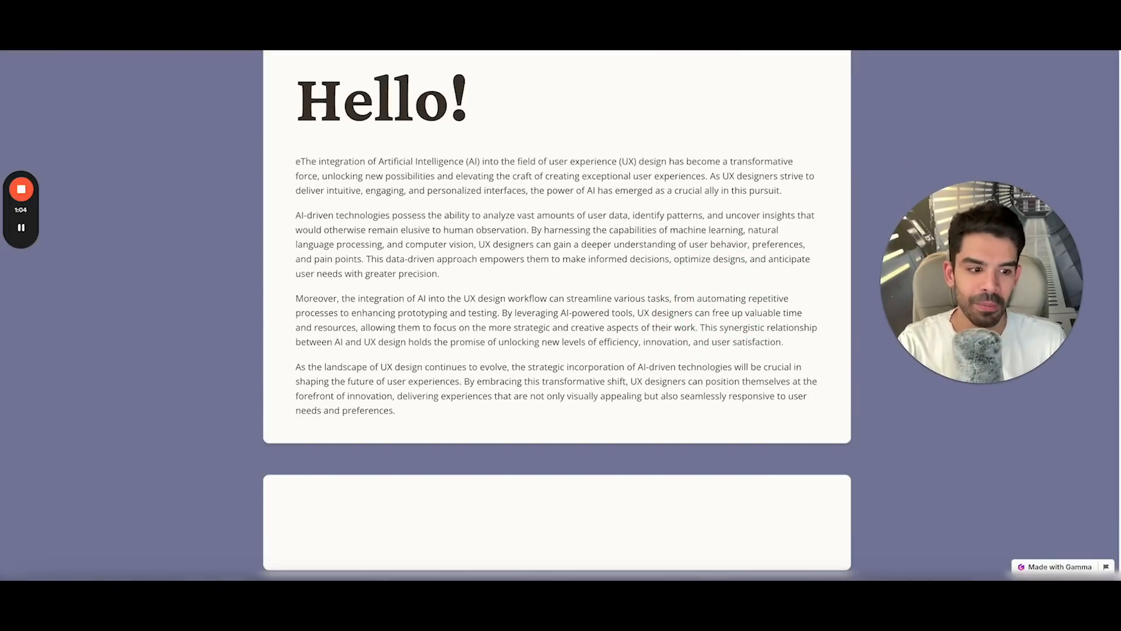
mouse_move(1117, 577)
mouse_down()
mouse_move(474, 514)
mouse_move(354, 539)
mouse_move(270, 576)
mouse_move(238, 570)
mouse_move(1115, 584)
mouse_up()
click(932, 529)
scroll(932, 530, down, 15)
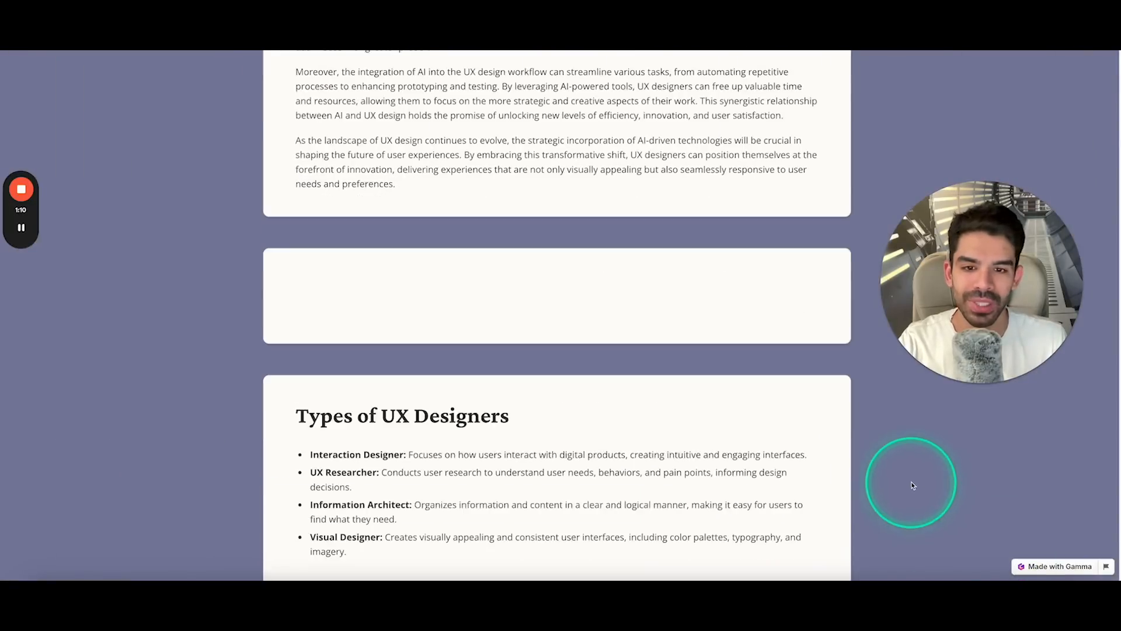
click(59, 22)
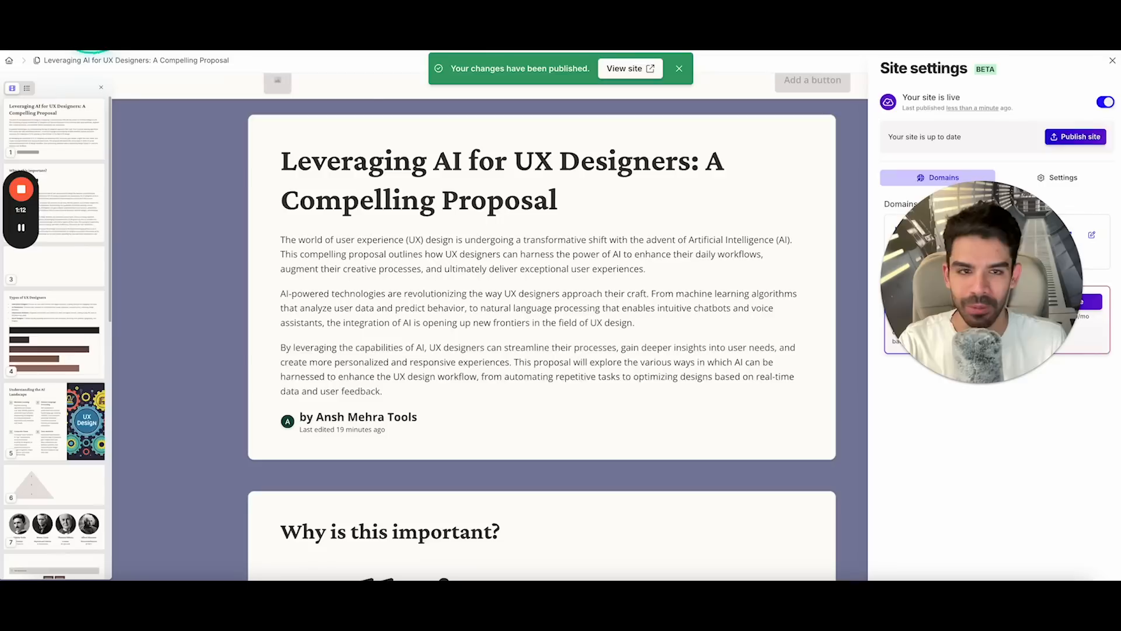
Examine the site's name, favicon, navigation, Google Tag Manager and branding settings.
drag(940, 274, 188, 247)
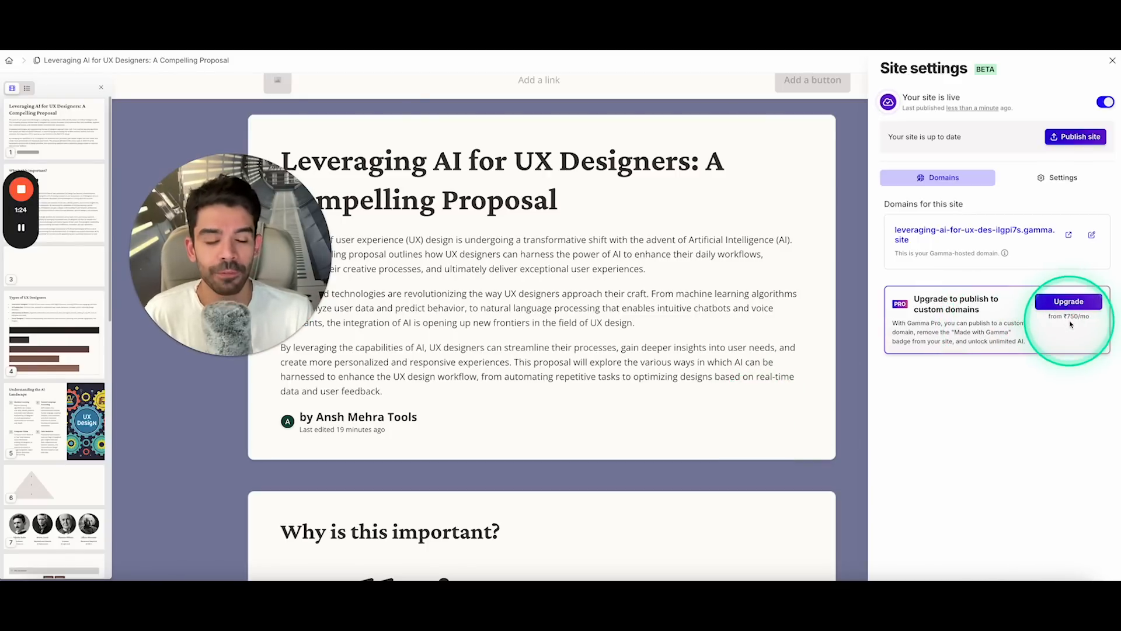
click(1066, 176)
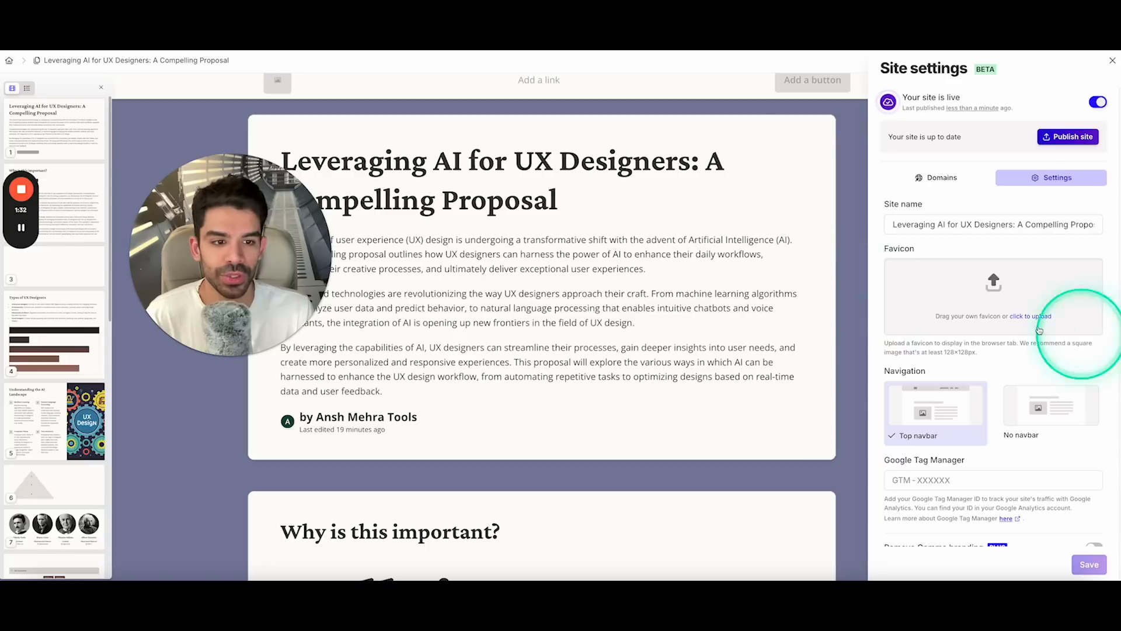
scroll(995, 319, down, 1)
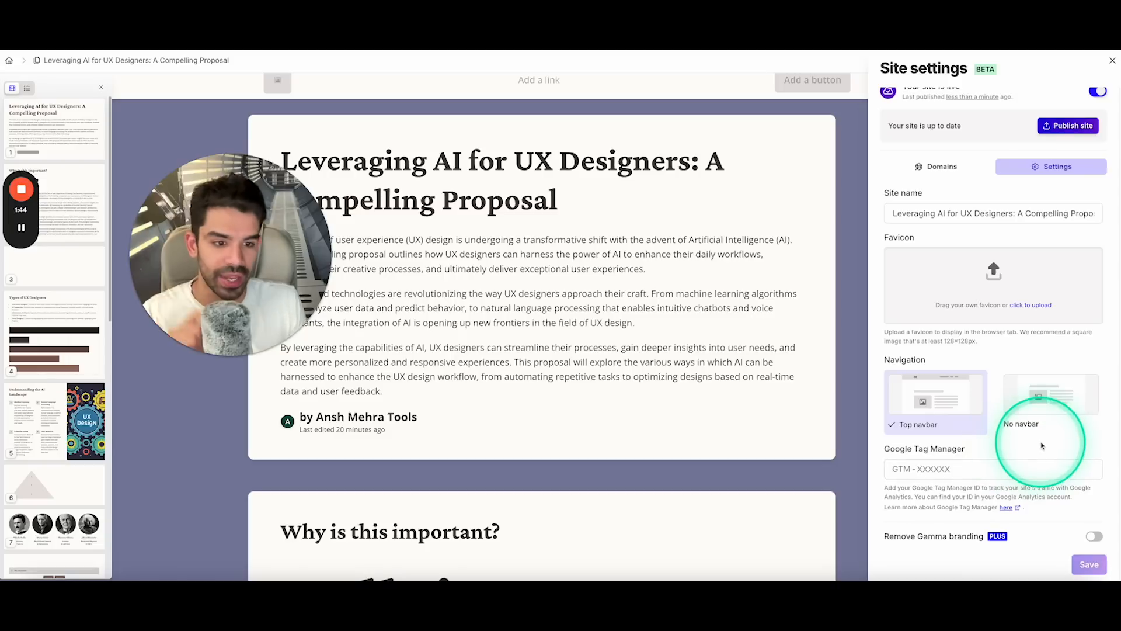
Close the site settings and review the presentation's sharing options for exporting to PDF, PowerPoint and PNGs.
scroll(993, 298, up, 1)
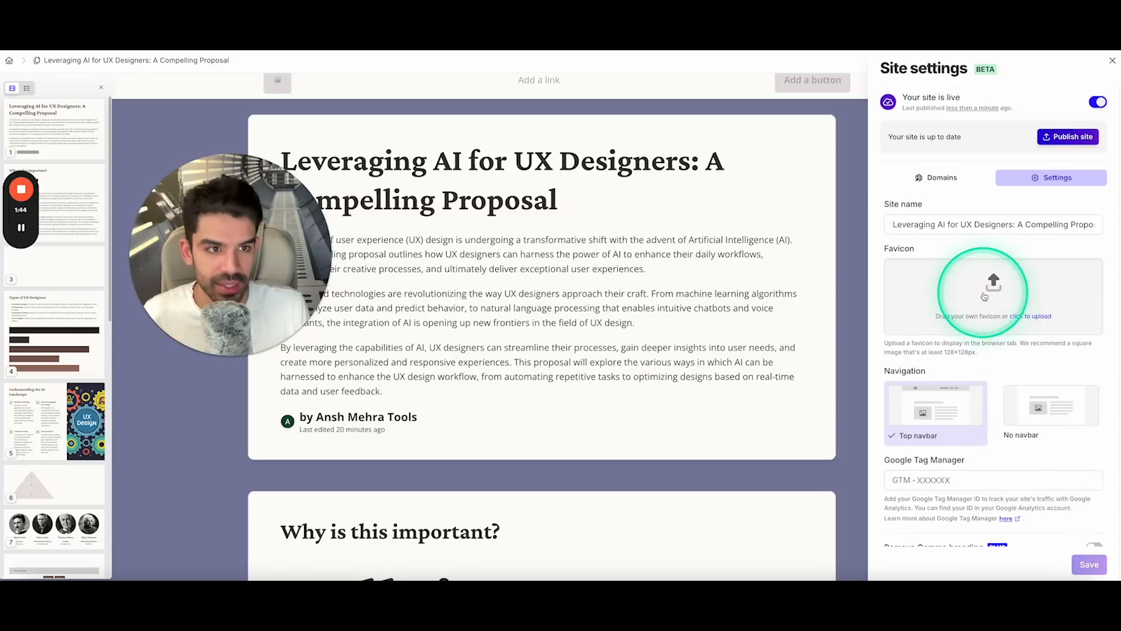
click(1113, 60)
click(957, 60)
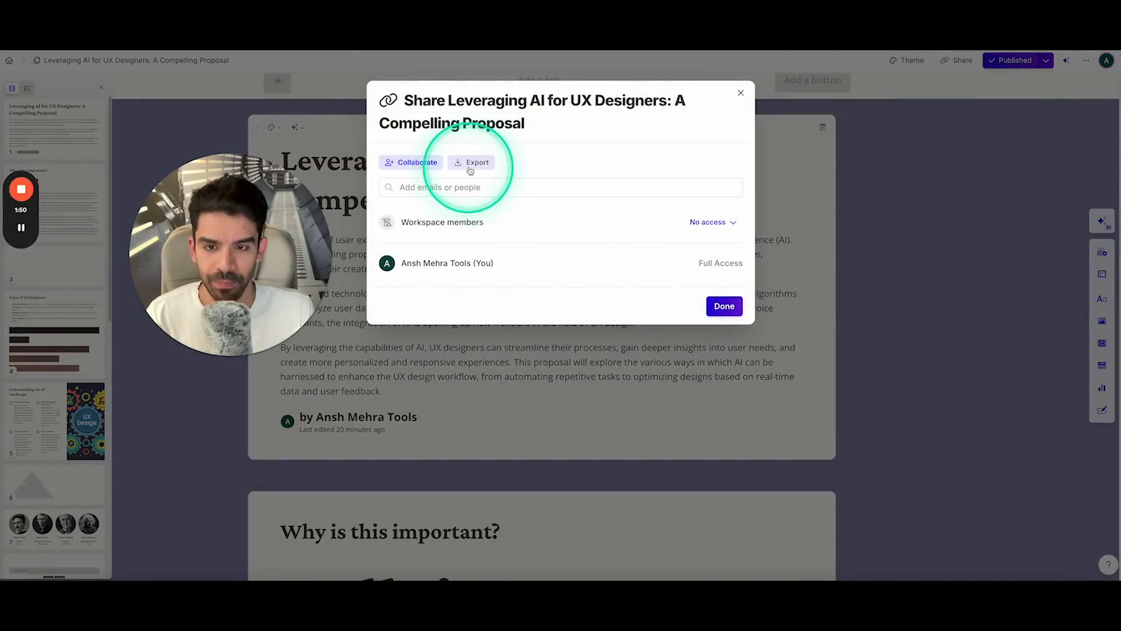
click(473, 164)
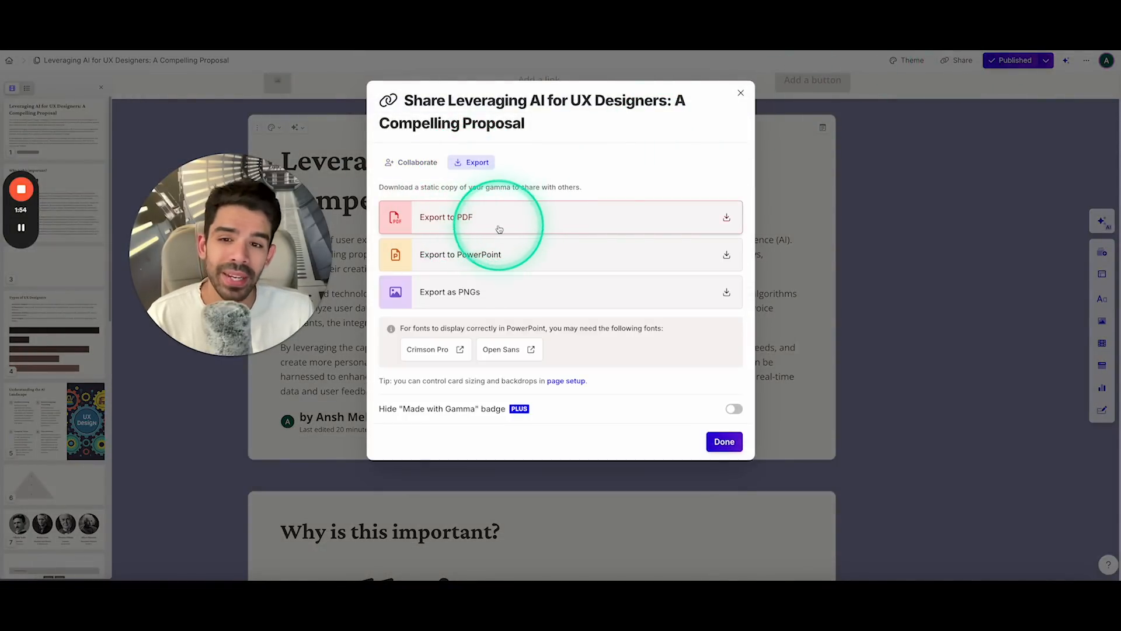
drag(263, 255, 902, 203)
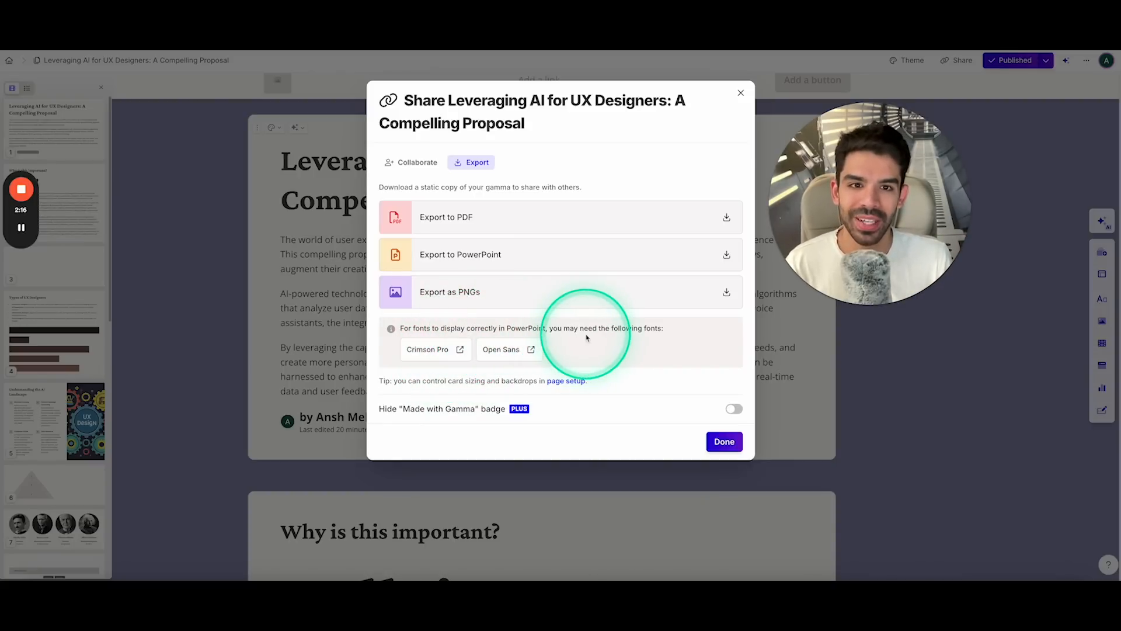
click(724, 441)
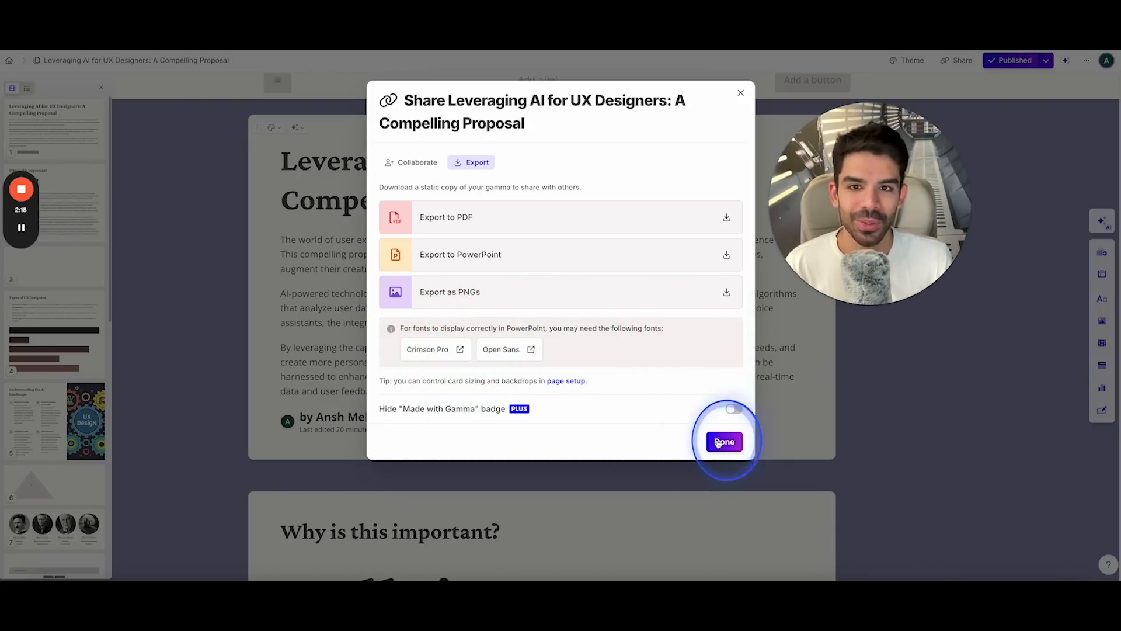
Check the publishing and preview options available for the site and its current page.
click(1043, 62)
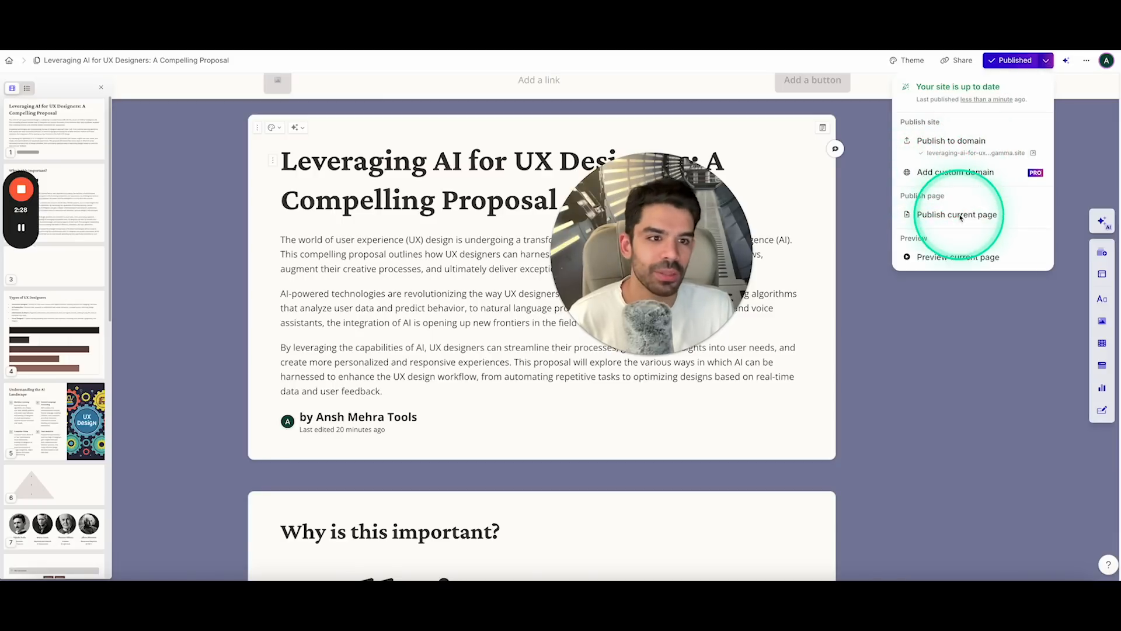
click(918, 258)
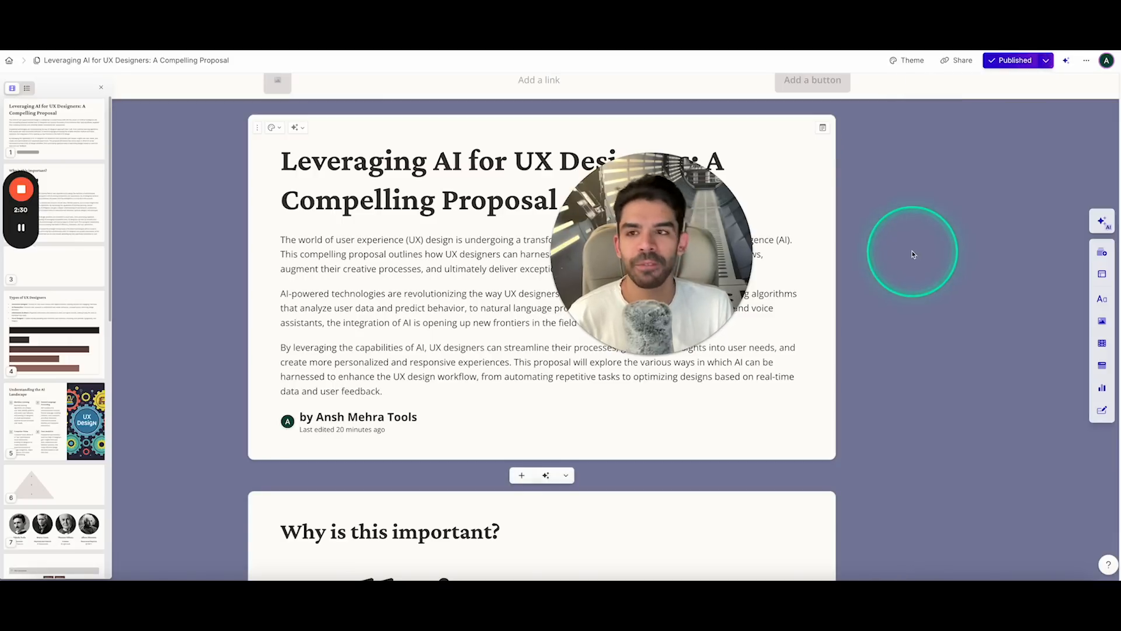